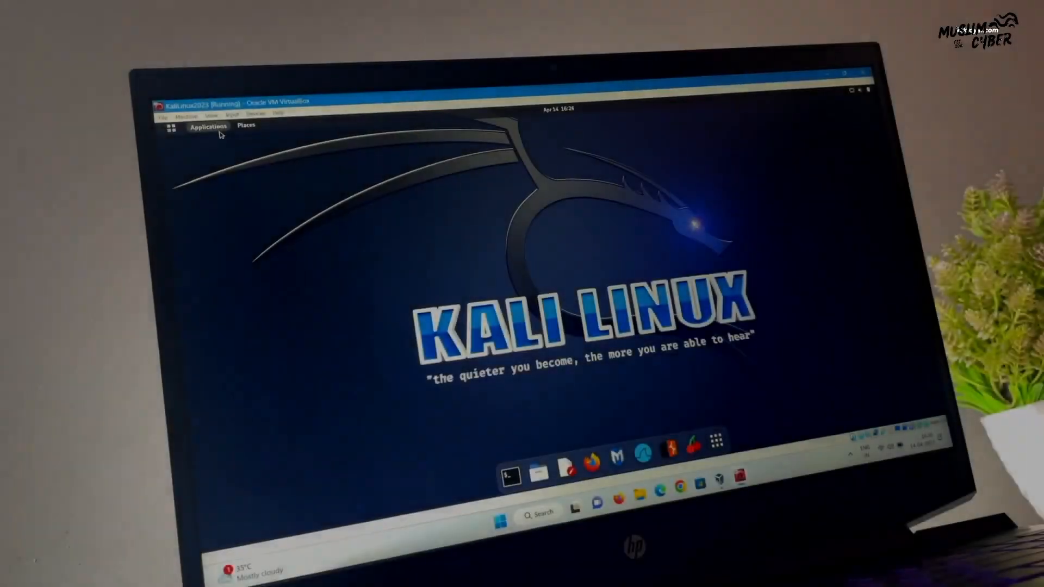
Browse the Kali Applications menu and page through the app grid, then glance at the calendar panel
{"action": "left_click", "coordinate": [219, 132]}
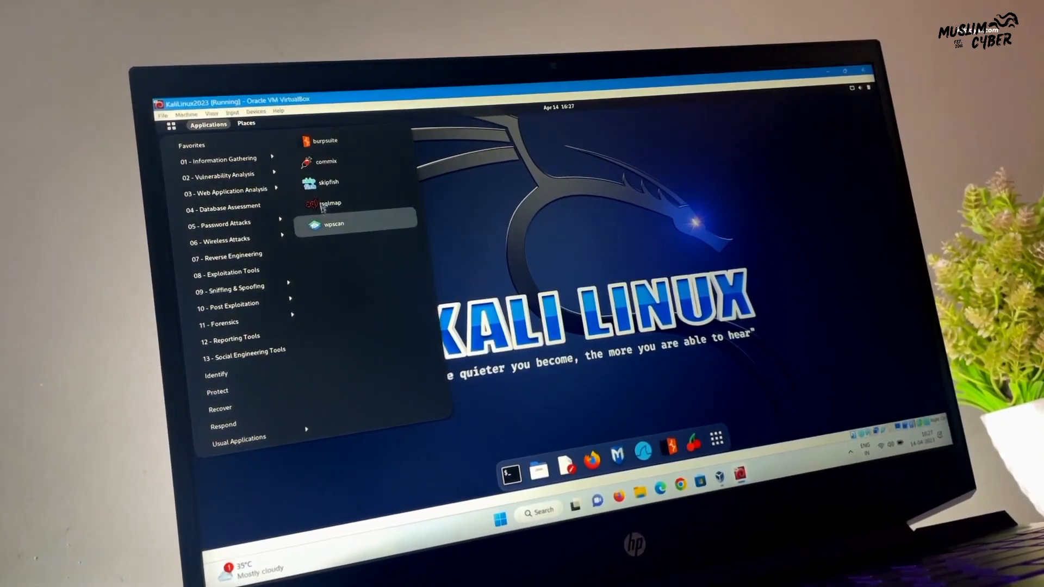
{"action": "left_click", "coordinate": [616, 241]}
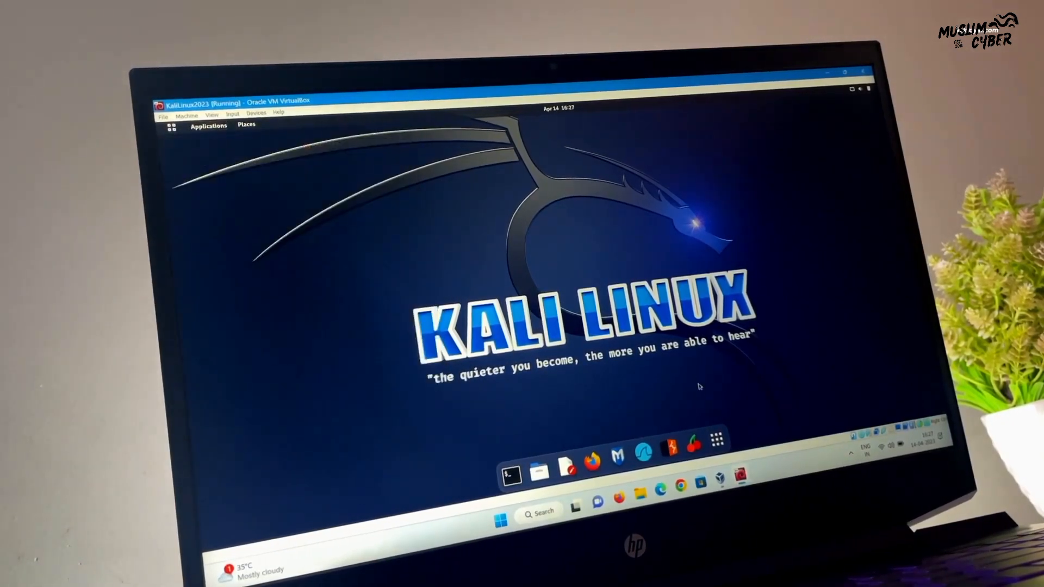
{"action": "left_click", "coordinate": [716, 440]}
{"action": "left_click", "coordinate": [717, 440]}
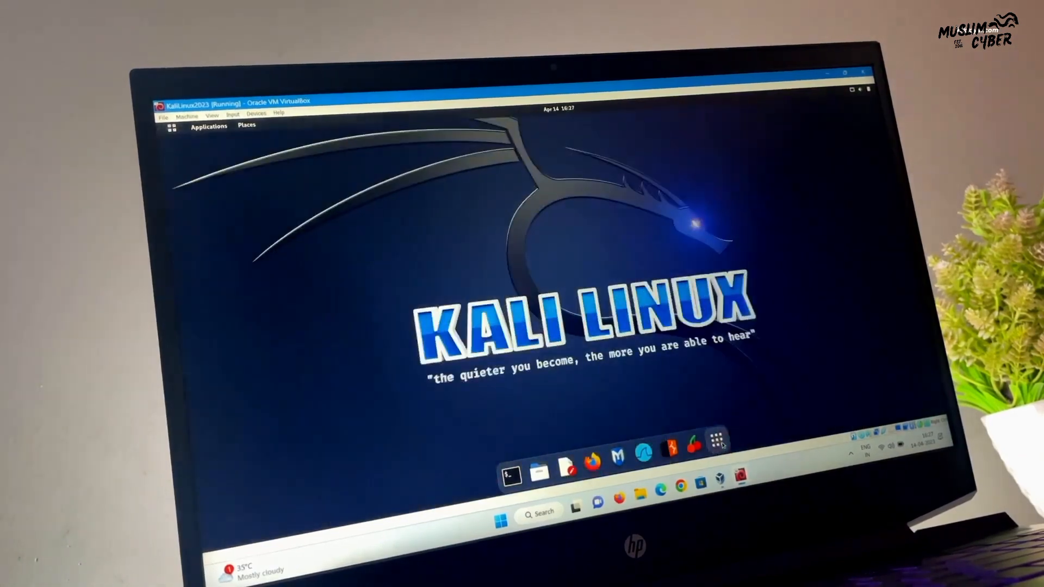
{"action": "left_click", "coordinate": [722, 444]}
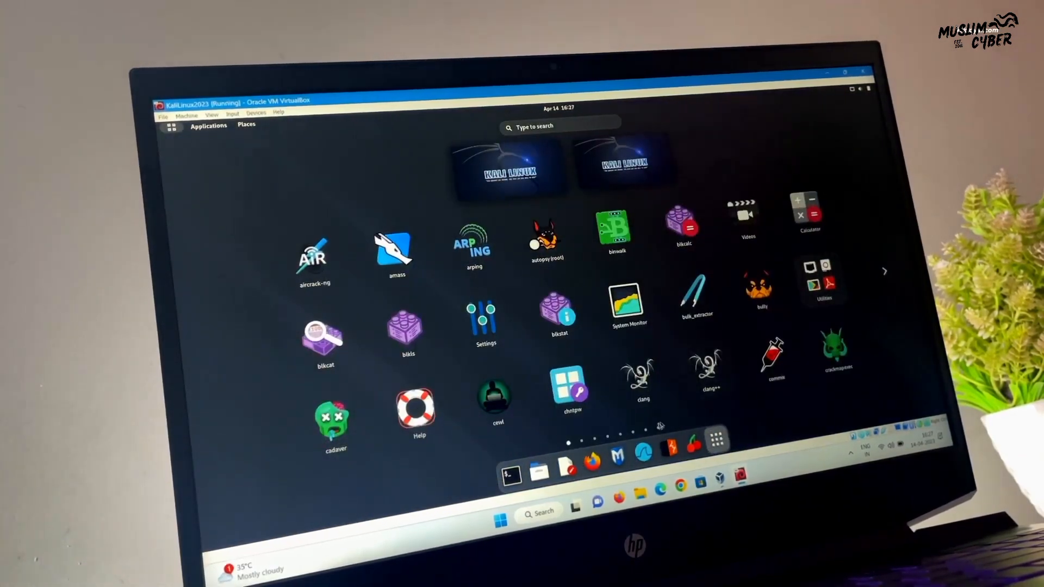
{"action": "left_click", "coordinate": [633, 431]}
{"action": "left_click", "coordinate": [646, 430]}
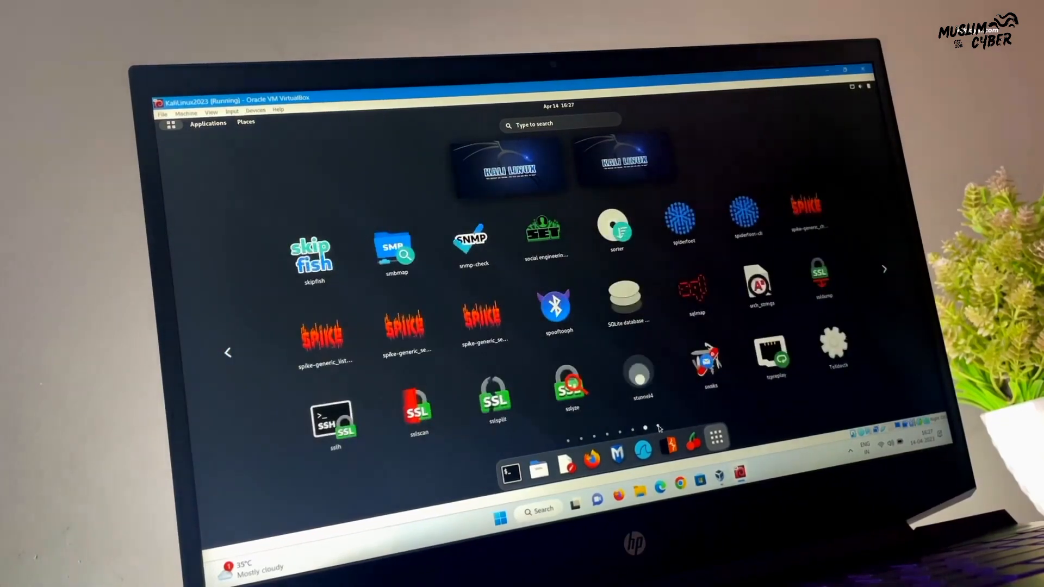
{"action": "left_click", "coordinate": [658, 426]}
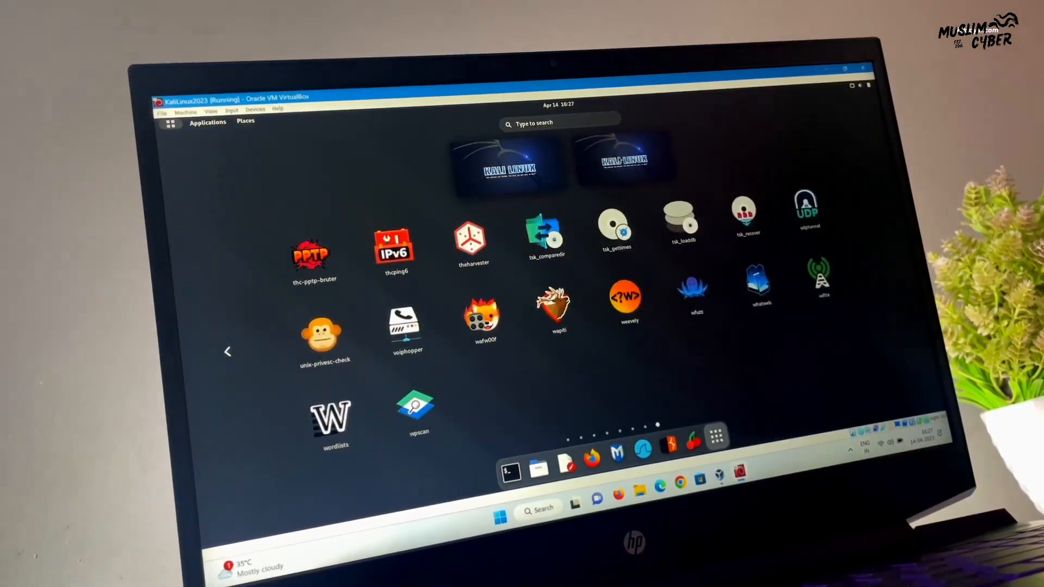
{"action": "left_click", "coordinate": [691, 265]}
{"action": "left_click", "coordinate": [555, 104]}
{"action": "left_click", "coordinate": [555, 104]}
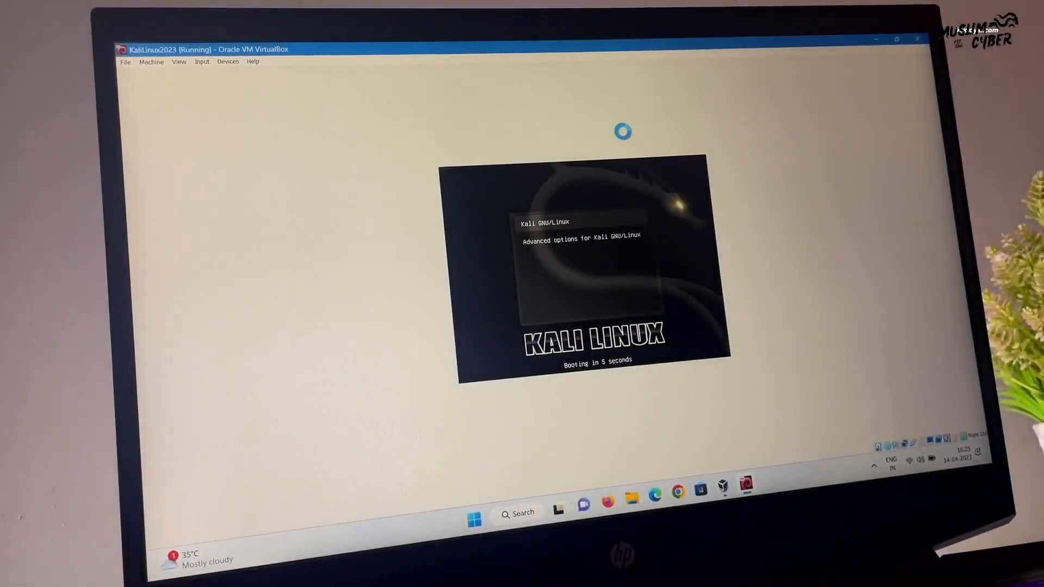
Boot Kali GNU/Linux from GRUB and enter the user's password at the login screen
{"action": "key", "text": "Return"}
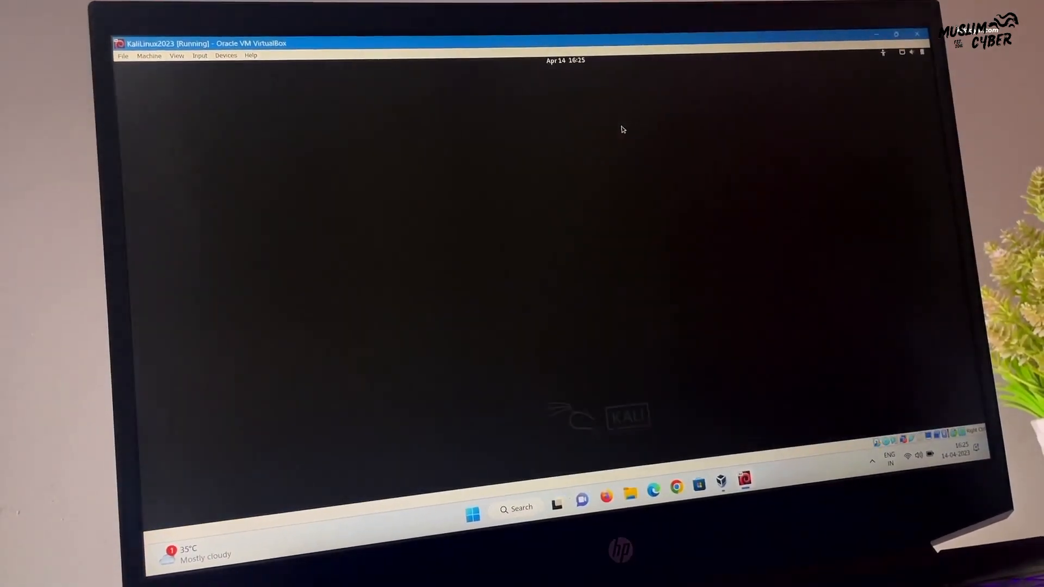
{"action": "key", "text": "Return"}
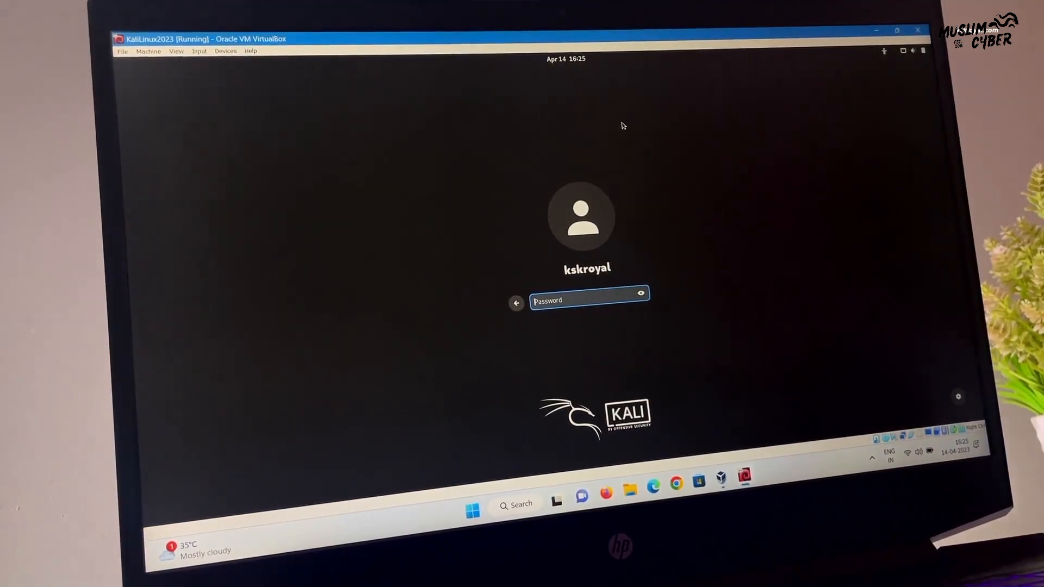
{"action": "type", "text": "kali"}
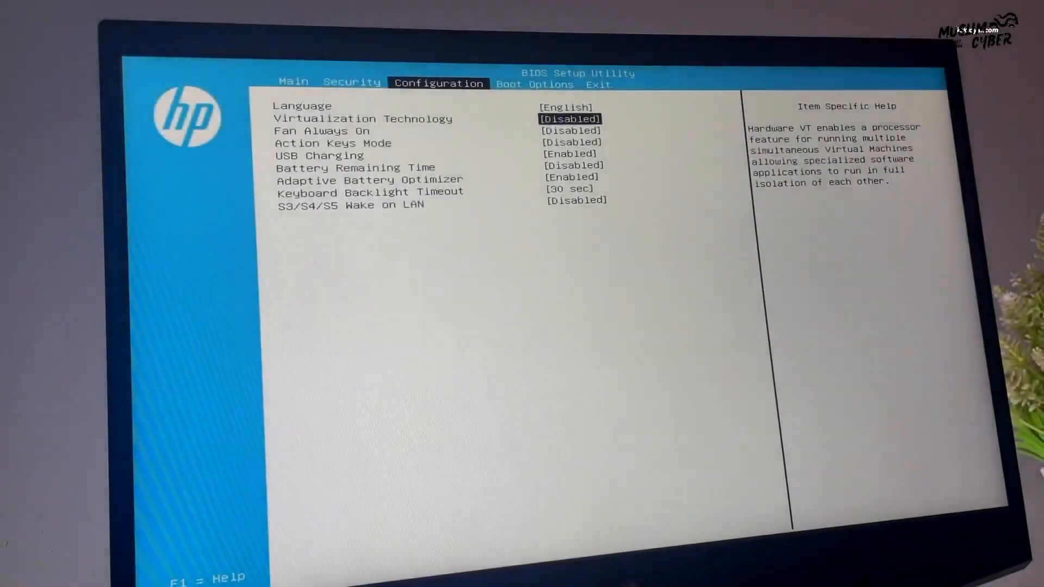
Set Virtualization Technology to Enabled, save changes and exit, then check CPU details in Task Manager
{"action": "key", "text": "Return"}
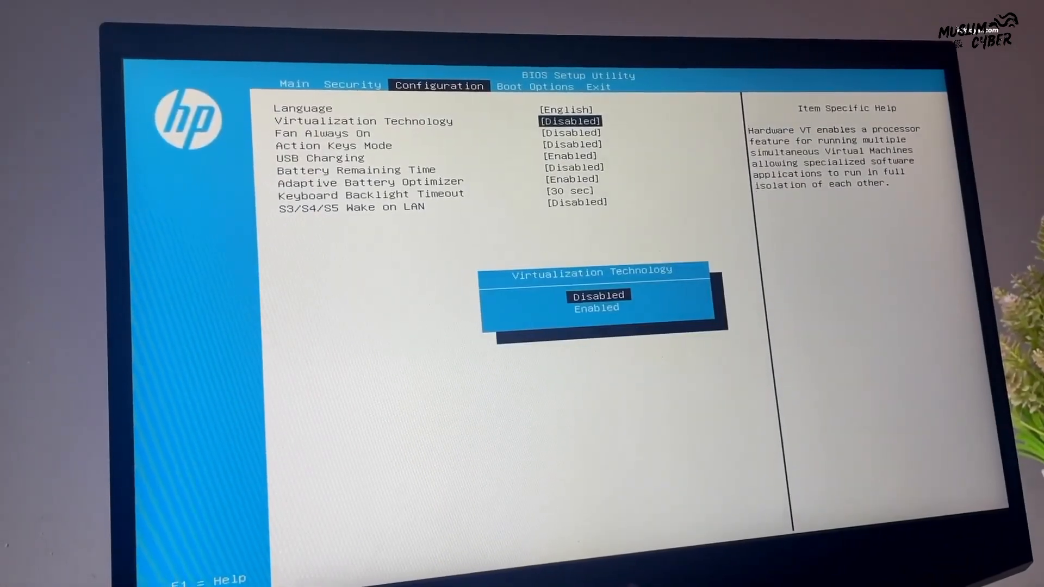
{"action": "key", "text": "Down"}
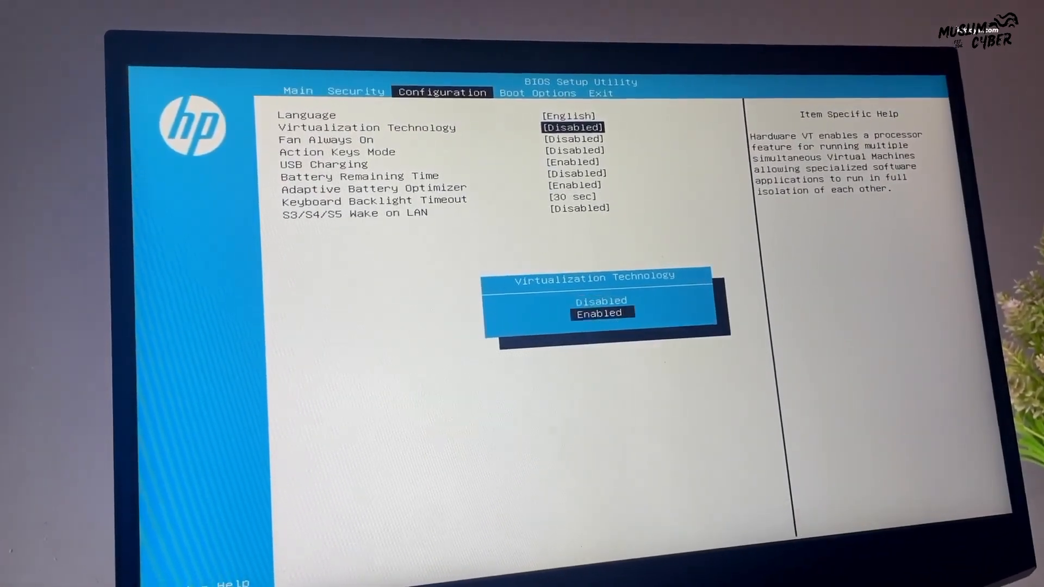
{"action": "key", "text": "Return"}
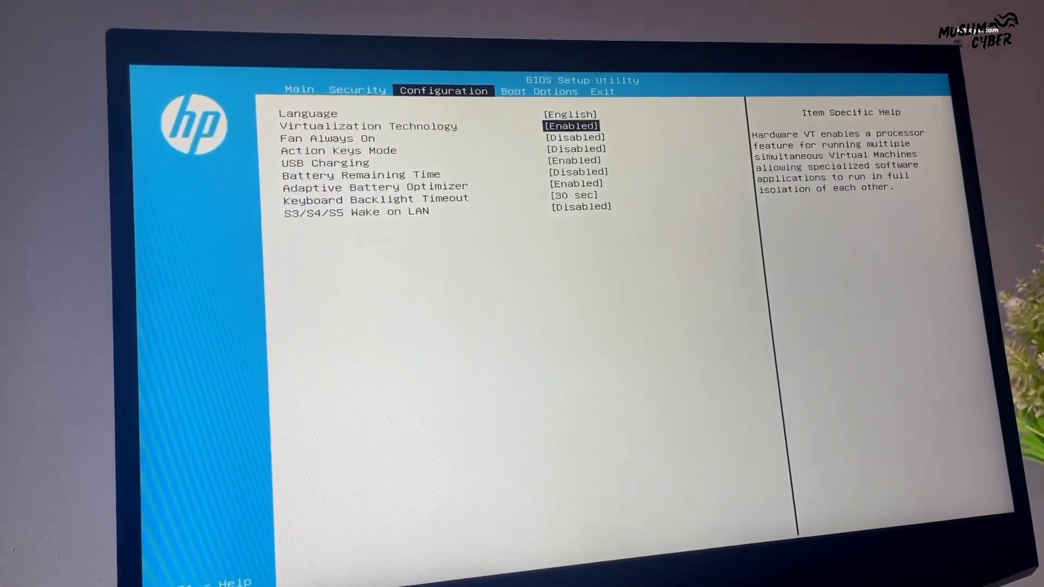
{"action": "key", "text": "Right"}
{"action": "key", "text": "Right"}
{"action": "key", "text": "Return"}
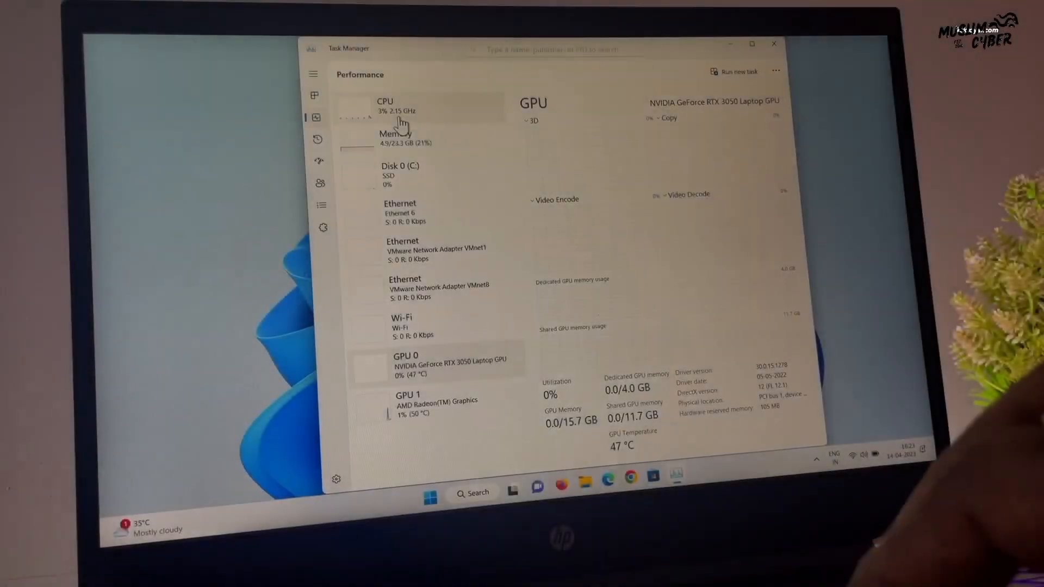
{"action": "left_click", "coordinate": [375, 106]}
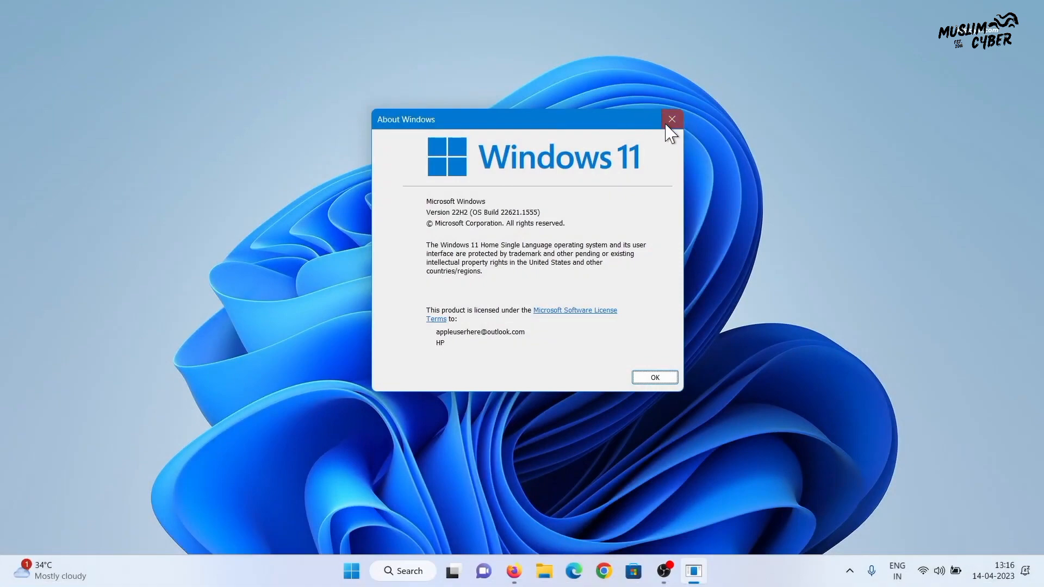
Close About Windows and download the VirtualBox 7.0.6 Windows-hosts installer from virtualbox.org
{"action": "left_click", "coordinate": [668, 125]}
{"action": "left_click", "coordinate": [529, 571]}
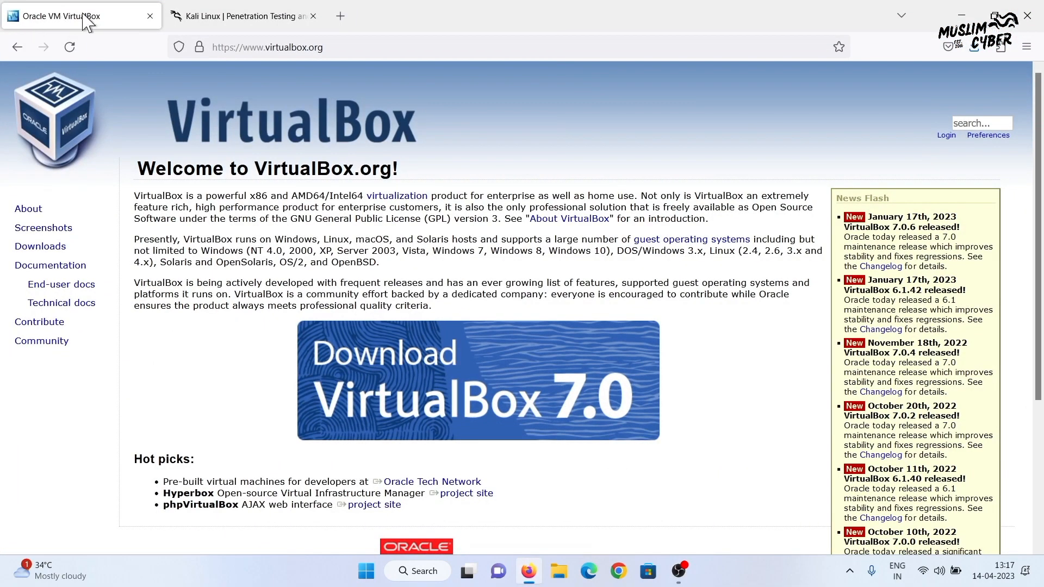
{"action": "left_click", "coordinate": [440, 408]}
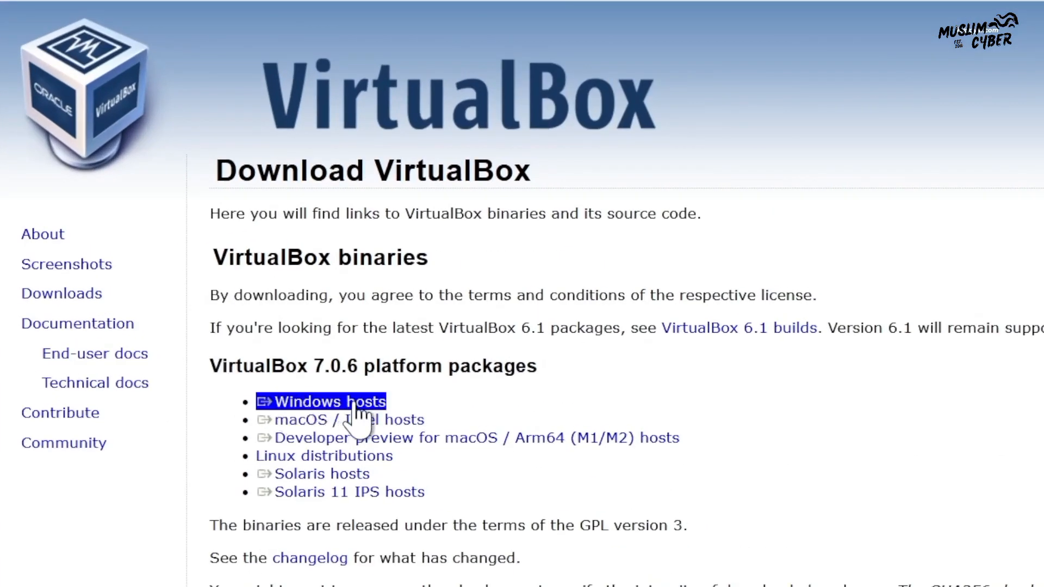
{"action": "left_click", "coordinate": [352, 402]}
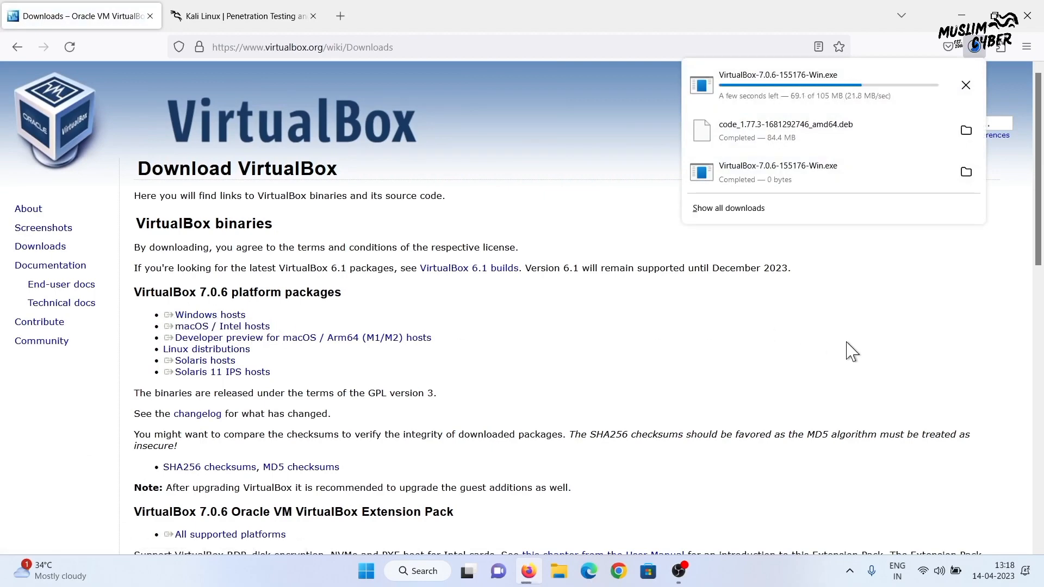
{"action": "key", "text": "ctrl+Tab"}
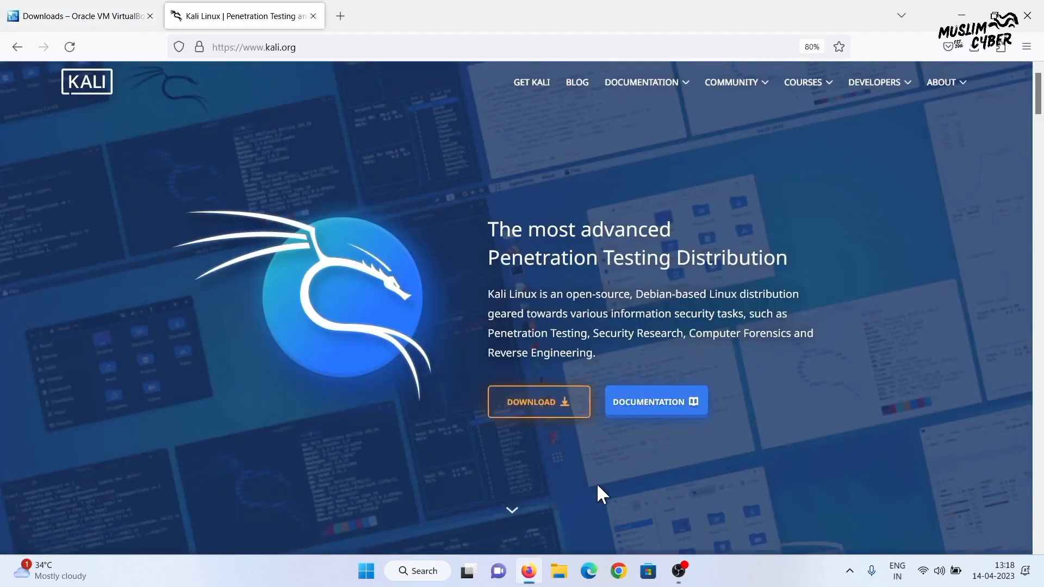
Download the 64-bit Kali Linux 2023.1 Installer image from kali.org's Installer Images section
{"action": "left_click", "coordinate": [557, 423]}
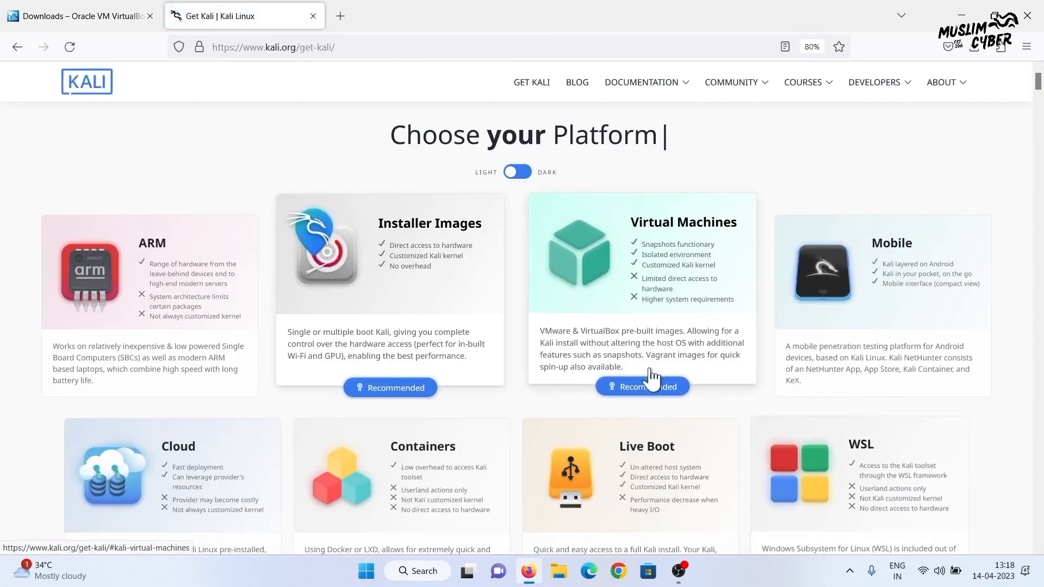
{"action": "scroll", "coordinate": [467, 450], "scroll_direction": "down", "scroll_amount": 5}
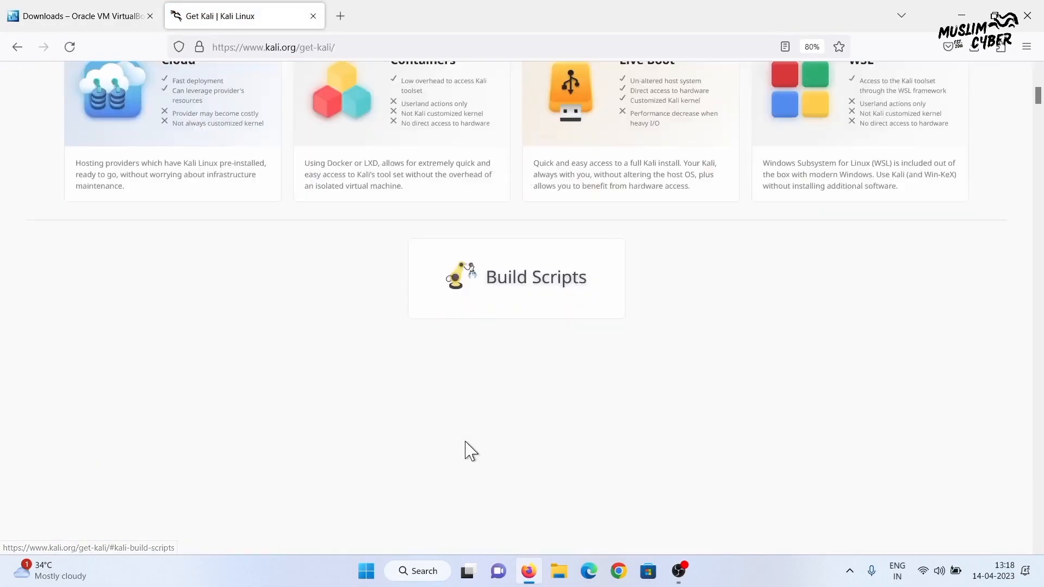
{"action": "scroll", "coordinate": [464, 442], "scroll_direction": "down", "scroll_amount": 10}
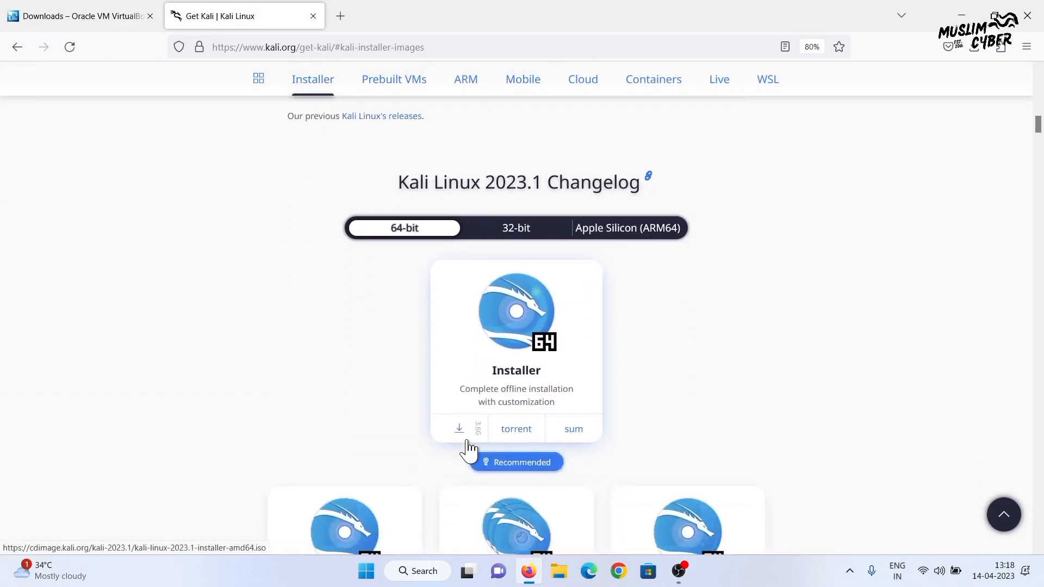
{"action": "scroll", "coordinate": [467, 450], "scroll_direction": "down", "scroll_amount": 2}
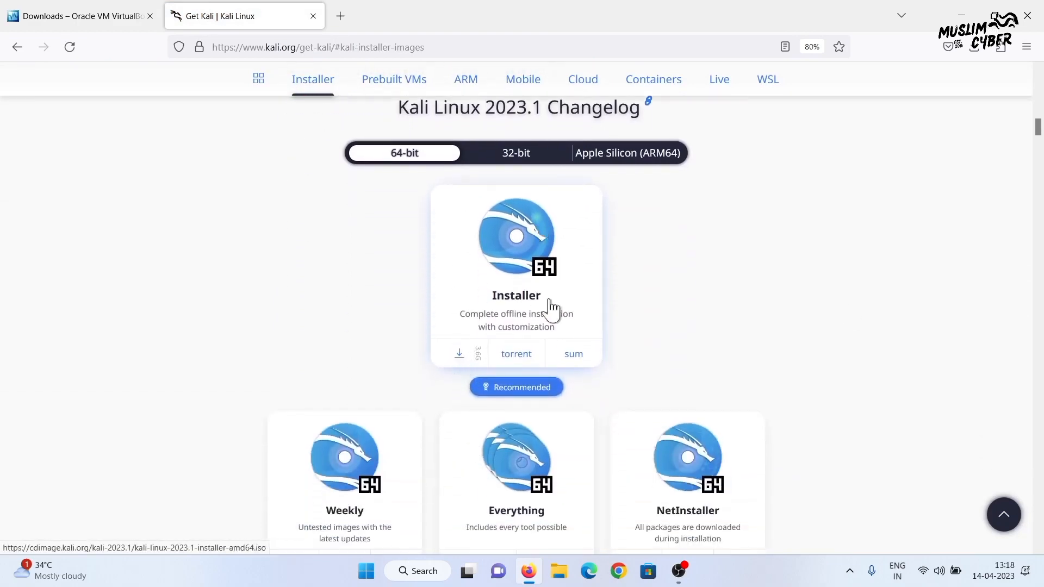
{"action": "scroll", "coordinate": [669, 275], "scroll_direction": "down", "scroll_amount": 2}
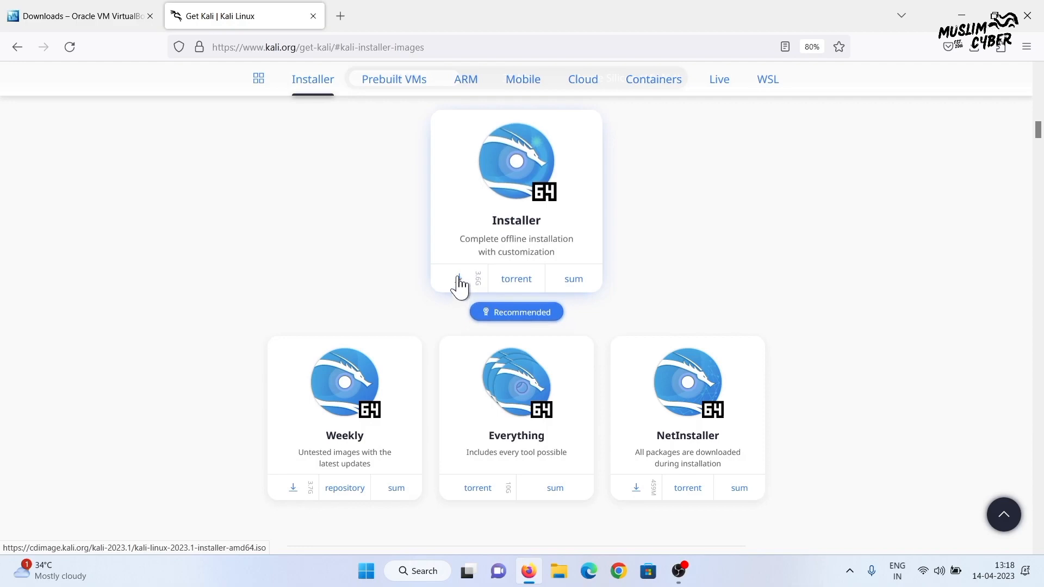
{"action": "left_click", "coordinate": [460, 283]}
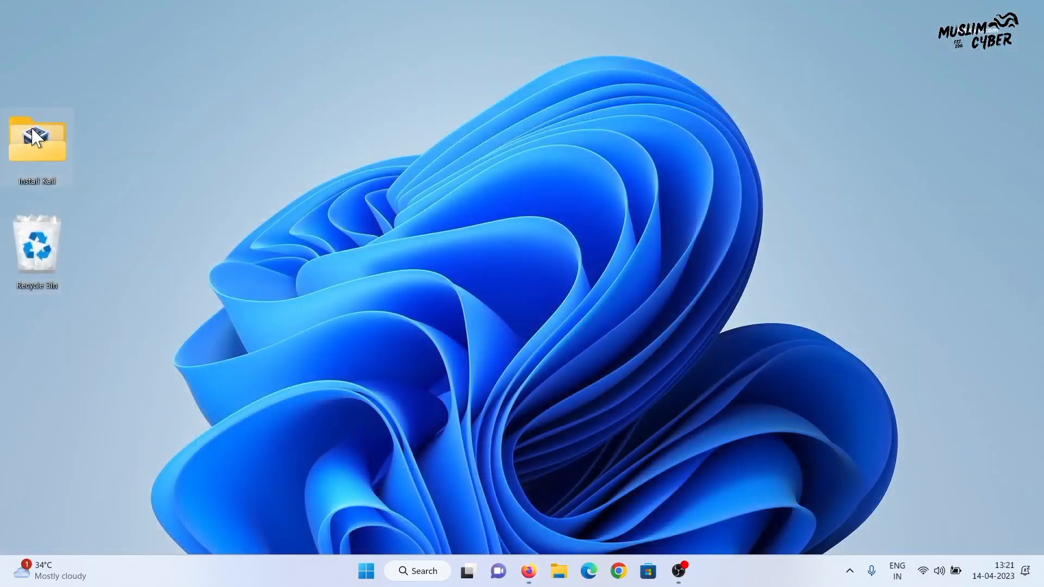
Open the Install Kali folder and select the VirtualBox installer
{"action": "double_click", "coordinate": [36, 139]}
{"action": "left_click_drag", "start_coordinate": [579, 381], "coordinate": [92, 174]}
{"action": "left_click", "coordinate": [344, 363]}
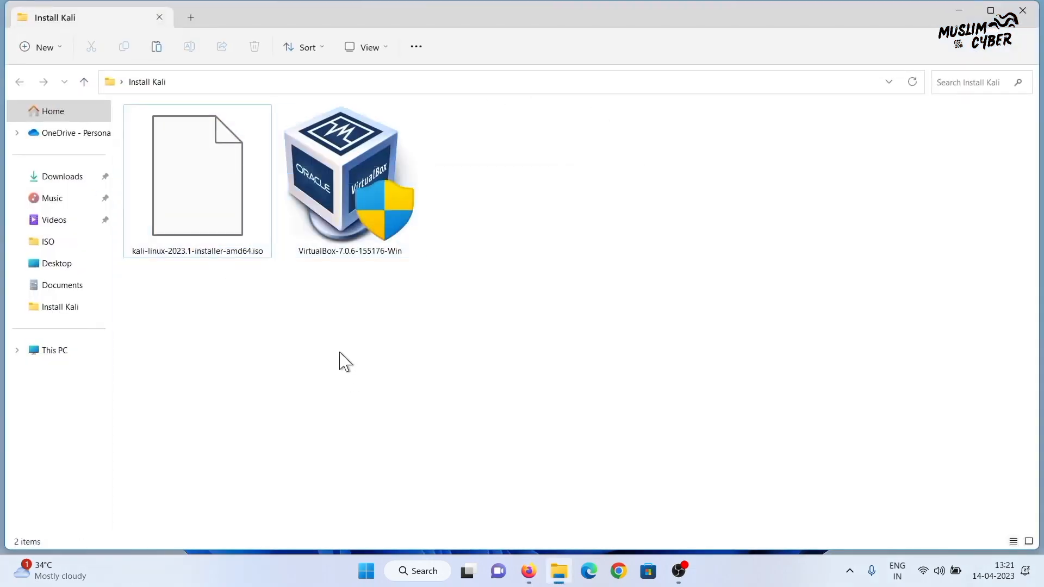
{"action": "left_click", "coordinate": [348, 145]}
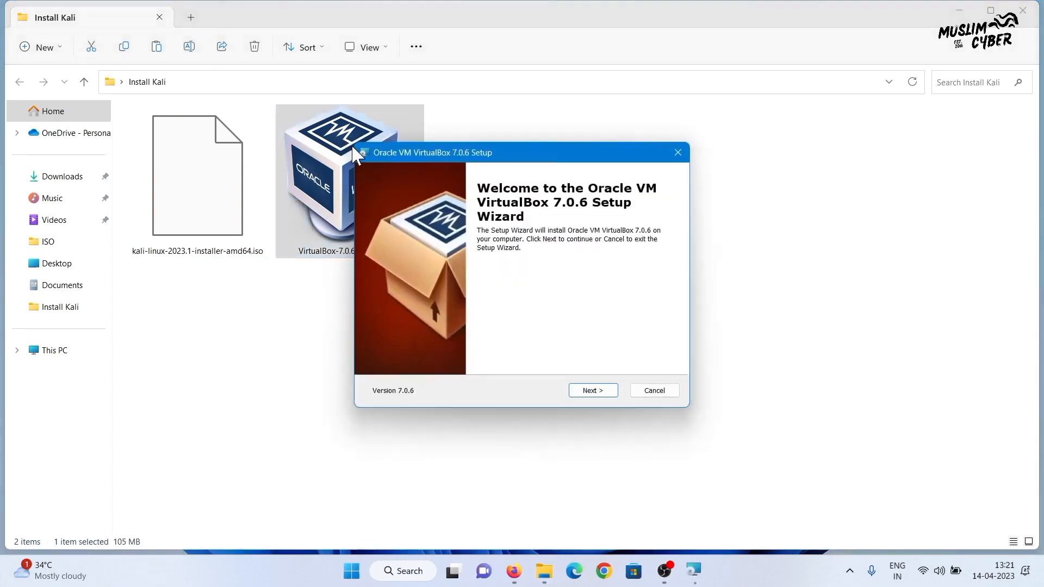
Run VirtualBox setup past the network and Python warnings, install, and launch VirtualBox on finish
{"action": "left_click", "coordinate": [608, 397]}
{"action": "left_click", "coordinate": [591, 393]}
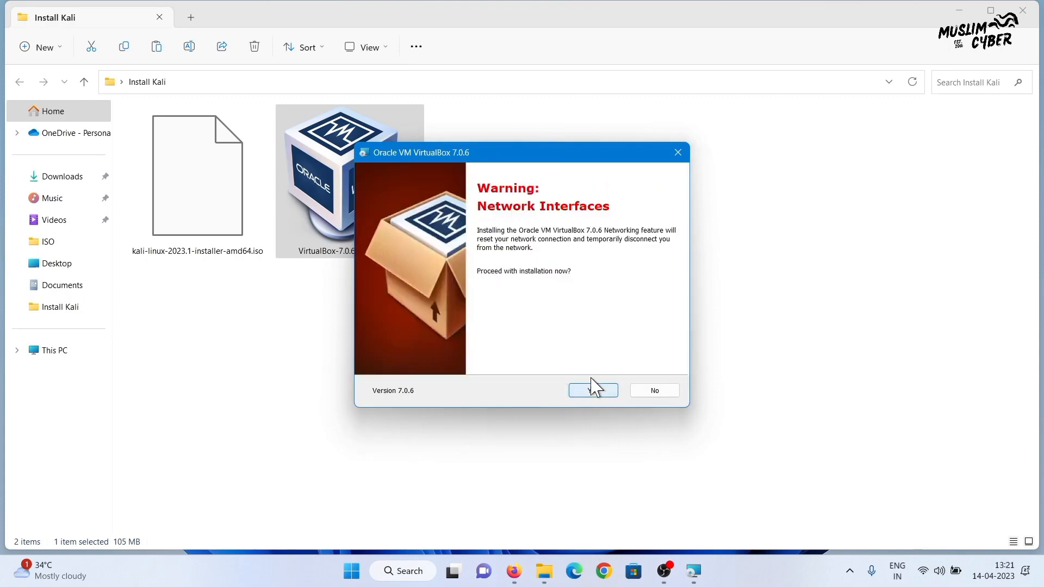
{"action": "left_click", "coordinate": [593, 391]}
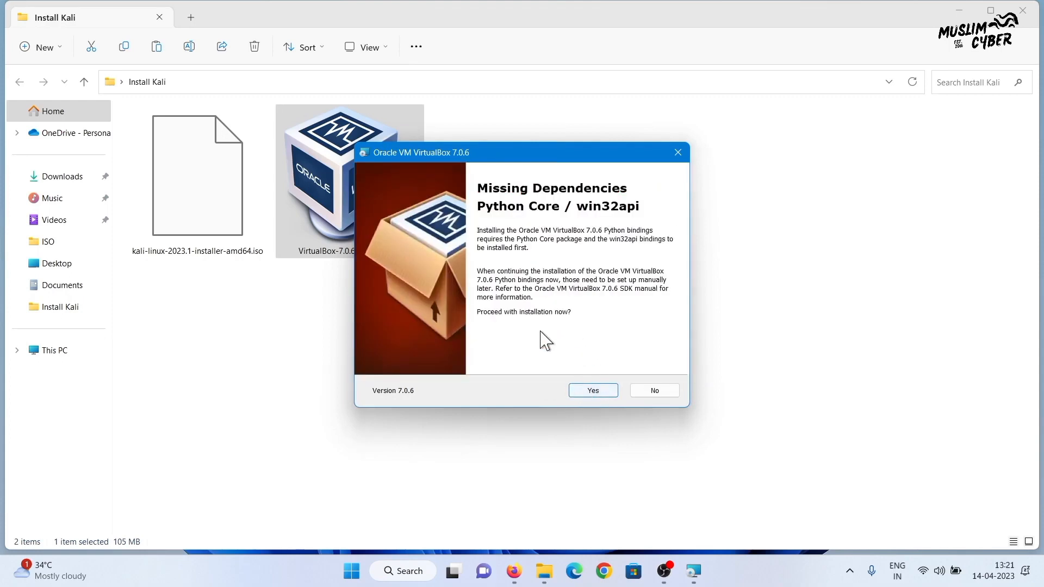
{"action": "left_click", "coordinate": [593, 393]}
{"action": "left_click", "coordinate": [586, 389]}
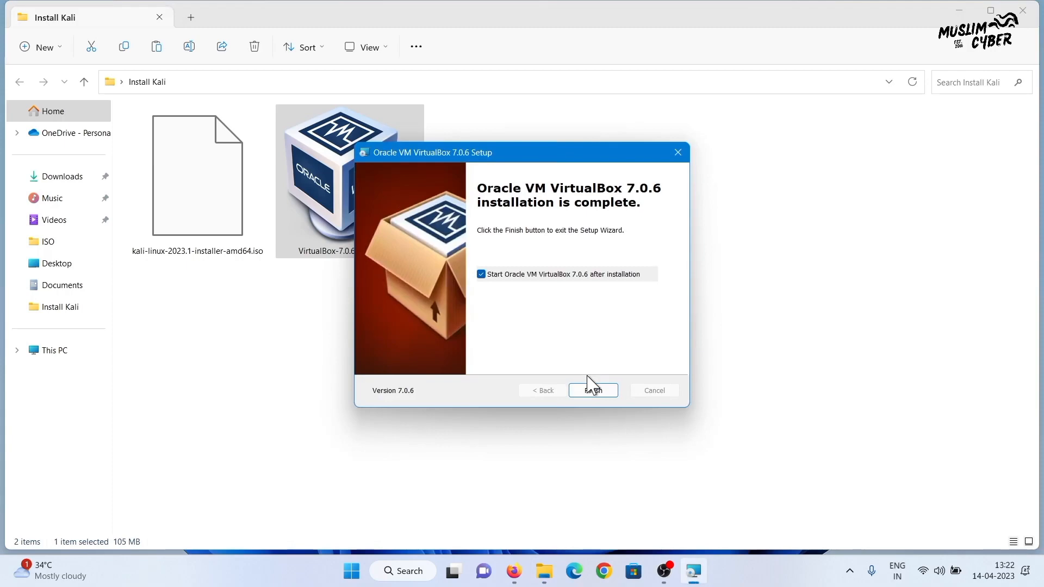
{"action": "left_click", "coordinate": [592, 390]}
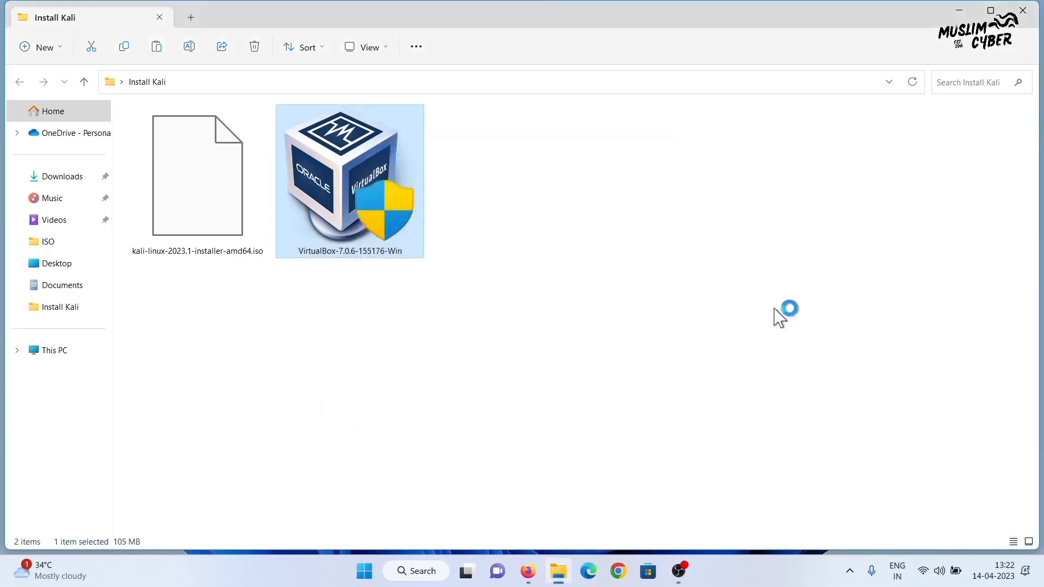
{"action": "left_click", "coordinate": [959, 15]}
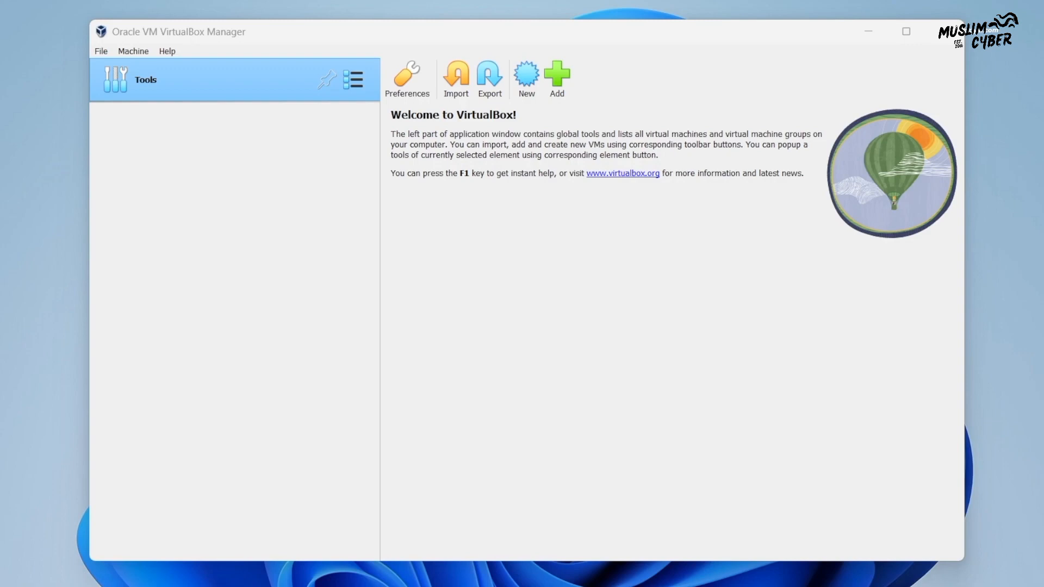
Start a new machine named KaliLinux2023 with Debian 11 Bullseye (64-bit) as the version
{"action": "left_click", "coordinate": [527, 82]}
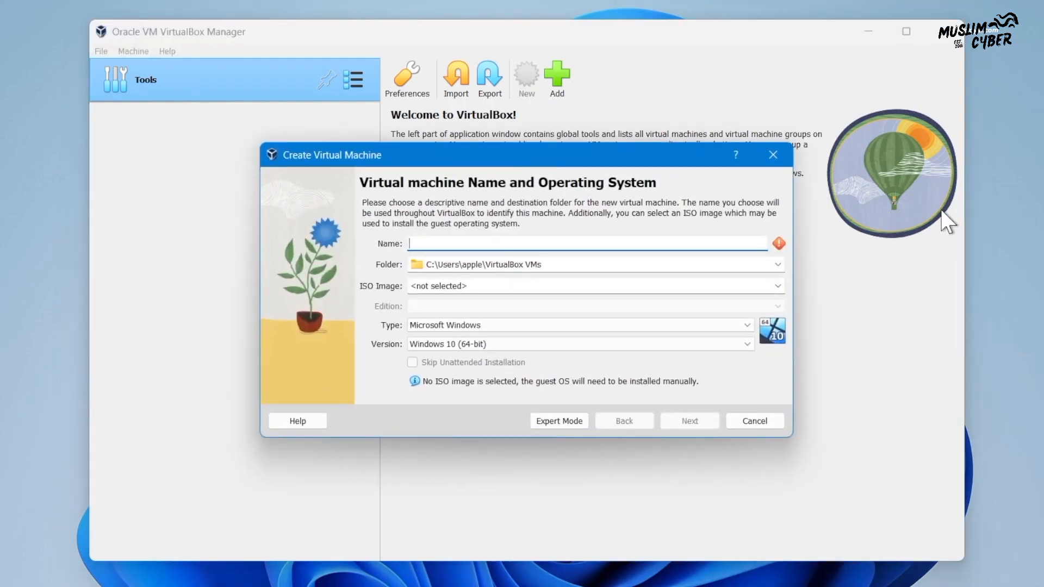
{"action": "type", "text": "KaliLinux2023"}
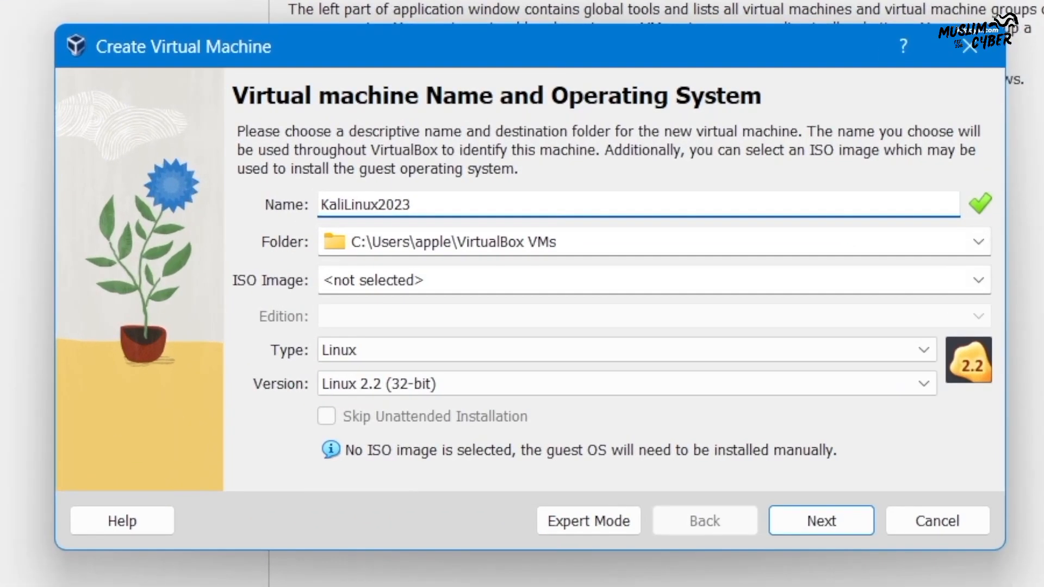
{"action": "left_click", "coordinate": [672, 246]}
{"action": "left_click_drag", "start_coordinate": [516, 239], "coordinate": [315, 231]}
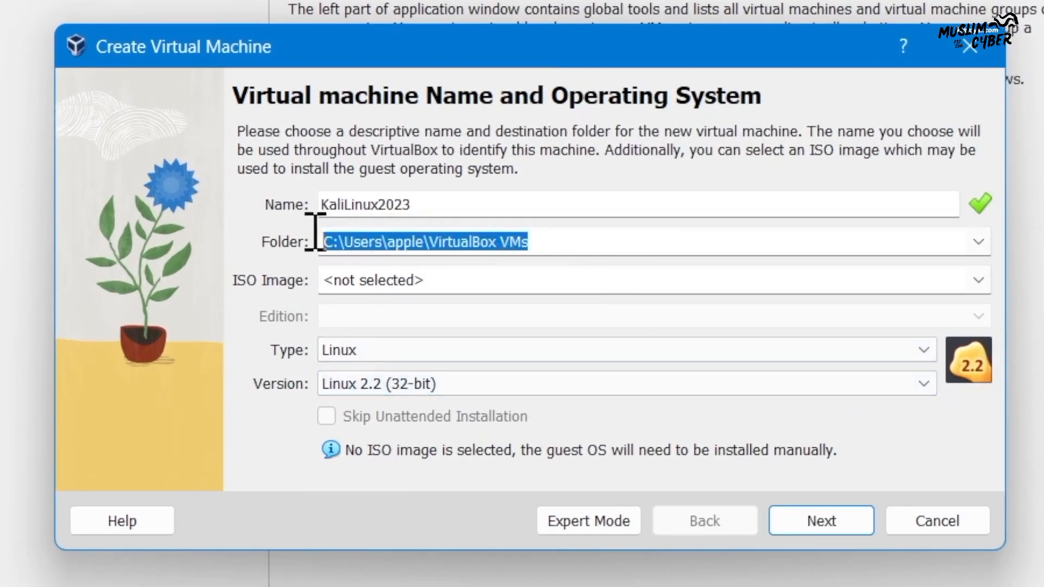
{"action": "left_click", "coordinate": [923, 383]}
{"action": "scroll", "coordinate": [887, 522], "scroll_direction": "down", "scroll_amount": 4}
{"action": "scroll", "coordinate": [876, 533], "scroll_direction": "down", "scroll_amount": 13}
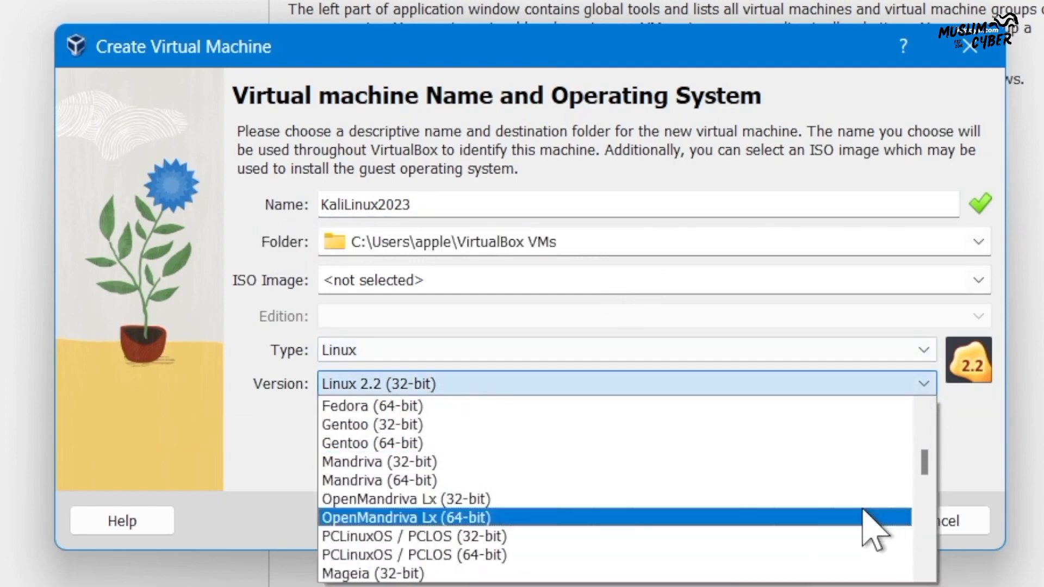
{"action": "scroll", "coordinate": [867, 522], "scroll_direction": "up", "scroll_amount": 10}
{"action": "scroll", "coordinate": [852, 486], "scroll_direction": "up", "scroll_amount": 1}
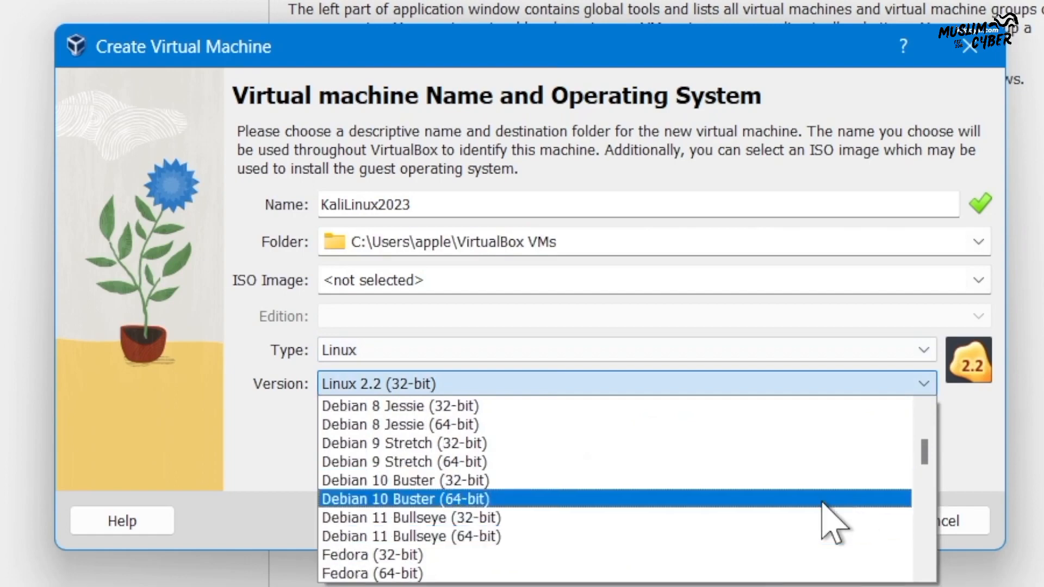
{"action": "left_click", "coordinate": [497, 536]}
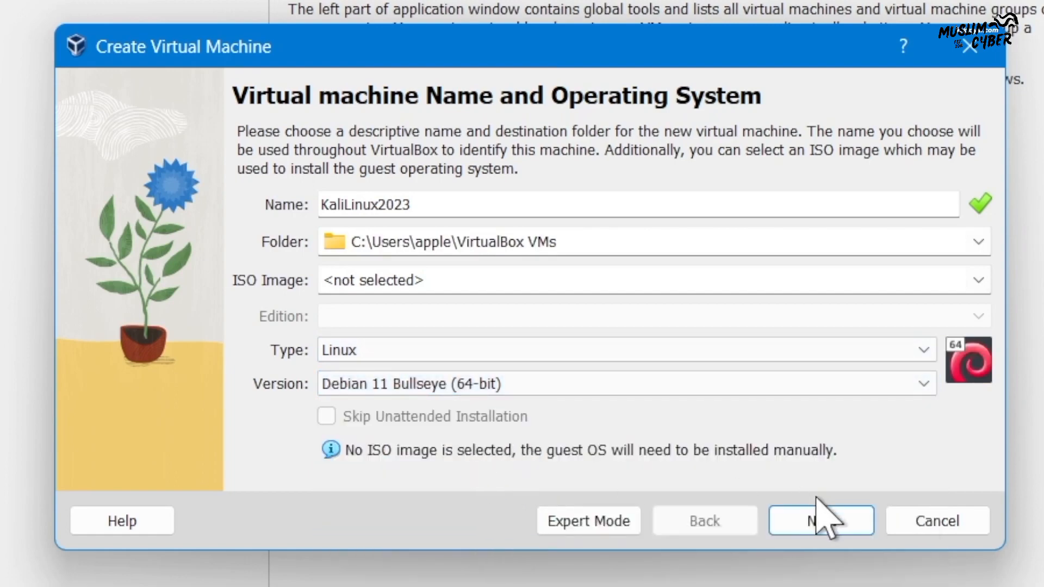
Give the machine 10003 MB base memory and 3 CPUs
{"action": "left_click", "coordinate": [821, 521]}
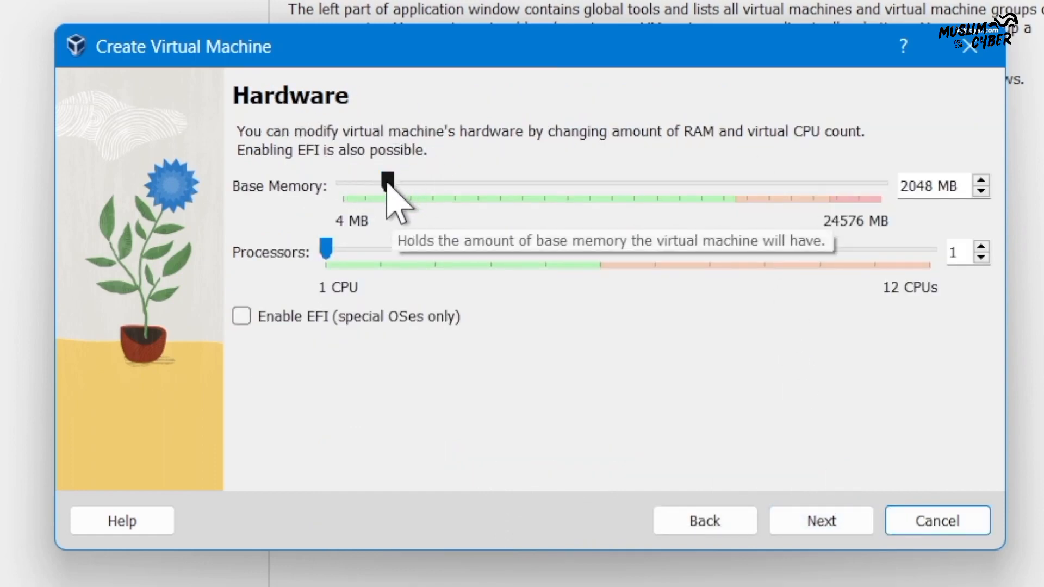
{"action": "left_click_drag", "start_coordinate": [382, 181], "coordinate": [559, 187]}
{"action": "left_click_drag", "start_coordinate": [326, 251], "coordinate": [425, 246]}
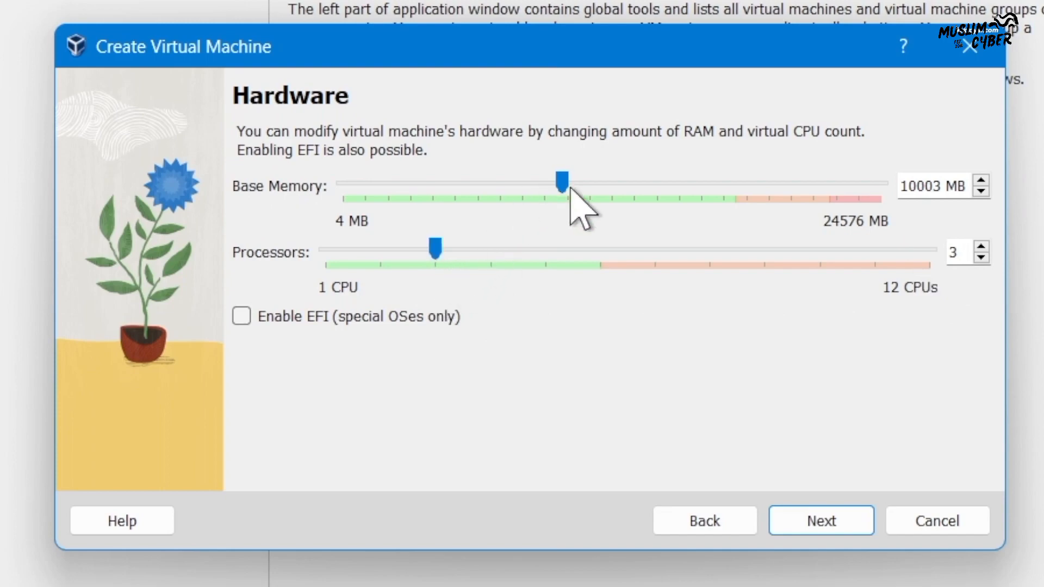
Size the virtual hard disk at 35.15 GB and continue to the Summary
{"action": "left_click", "coordinate": [803, 525]}
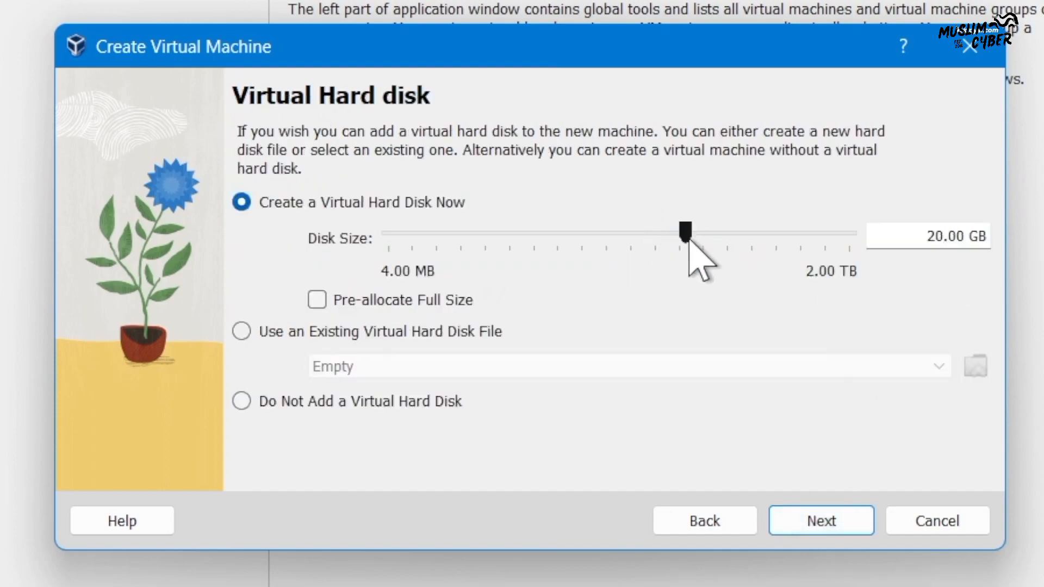
{"action": "mouse_move", "coordinate": [689, 239]}
{"action": "left_mouse_down"}
{"action": "mouse_move", "coordinate": [723, 240]}
{"action": "mouse_move", "coordinate": [705, 240]}
{"action": "left_mouse_up"}
{"action": "left_click_drag", "start_coordinate": [924, 236], "coordinate": [988, 236]}
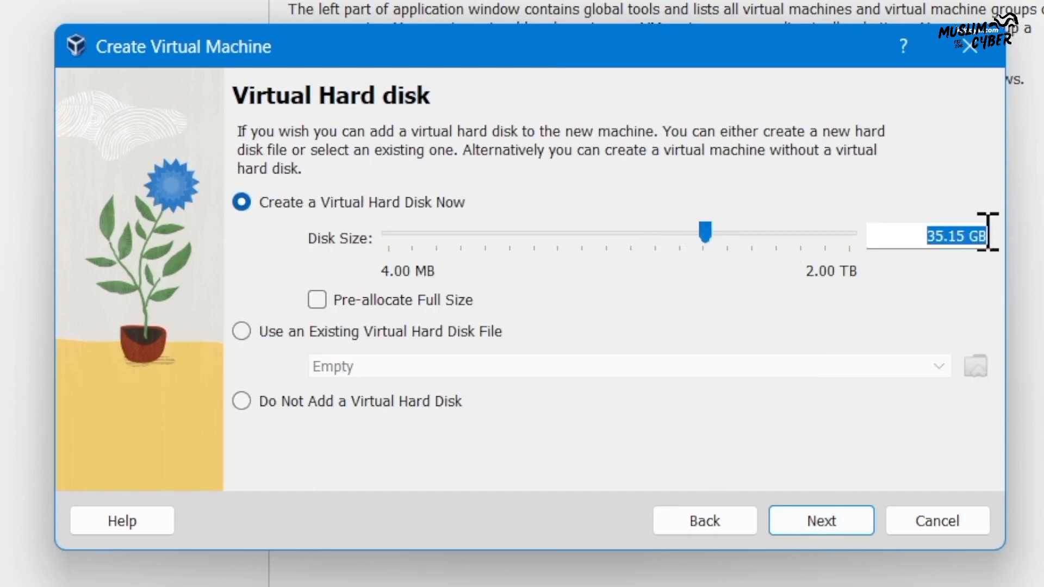
{"action": "left_click", "coordinate": [834, 520]}
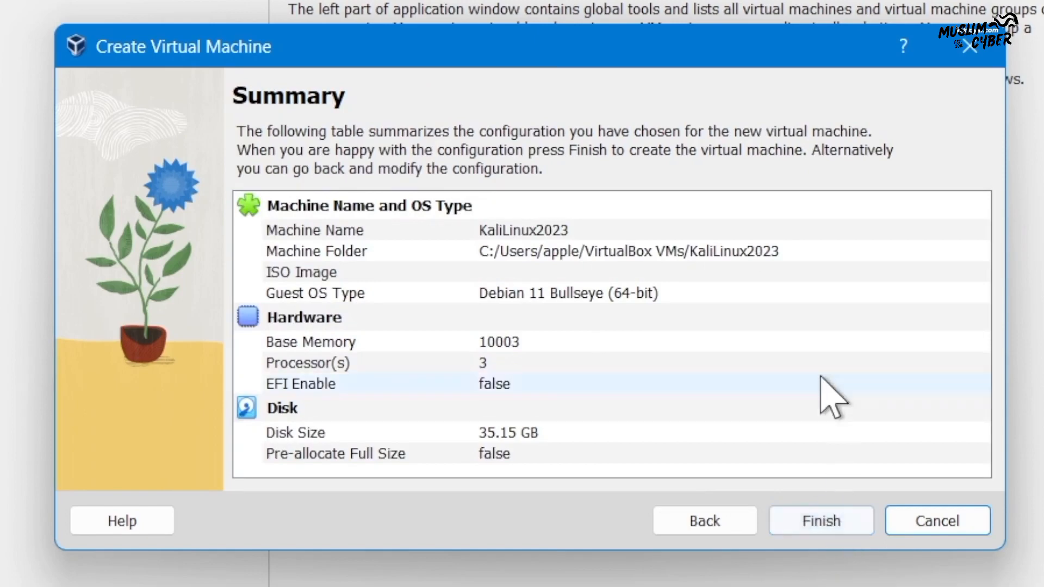
Finish the wizard to create KaliLinux2023, then open its Settings dialog
{"action": "left_click", "coordinate": [829, 522]}
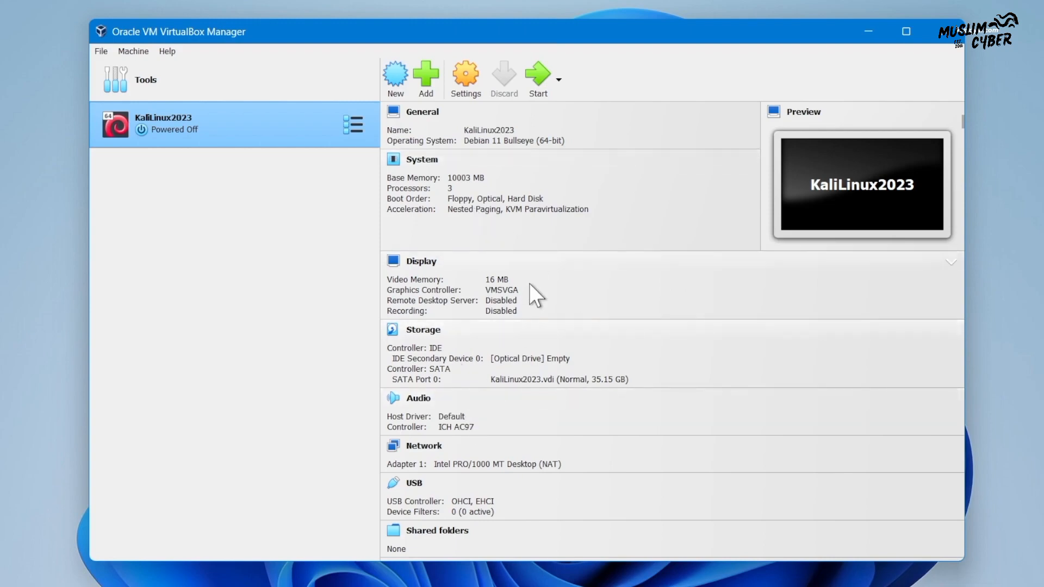
{"action": "scroll", "coordinate": [531, 326], "scroll_direction": "down", "scroll_amount": 1}
{"action": "scroll", "coordinate": [522, 359], "scroll_direction": "up", "scroll_amount": 1}
{"action": "scroll", "coordinate": [581, 326], "scroll_direction": "down", "scroll_amount": 2}
{"action": "scroll", "coordinate": [467, 359], "scroll_direction": "up", "scroll_amount": 2}
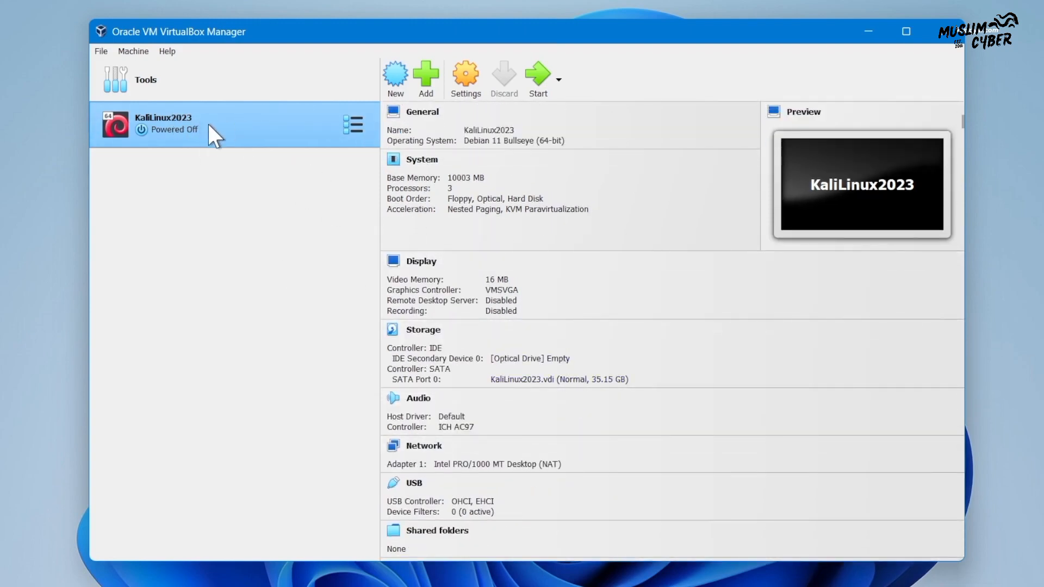
{"action": "left_click", "coordinate": [465, 82]}
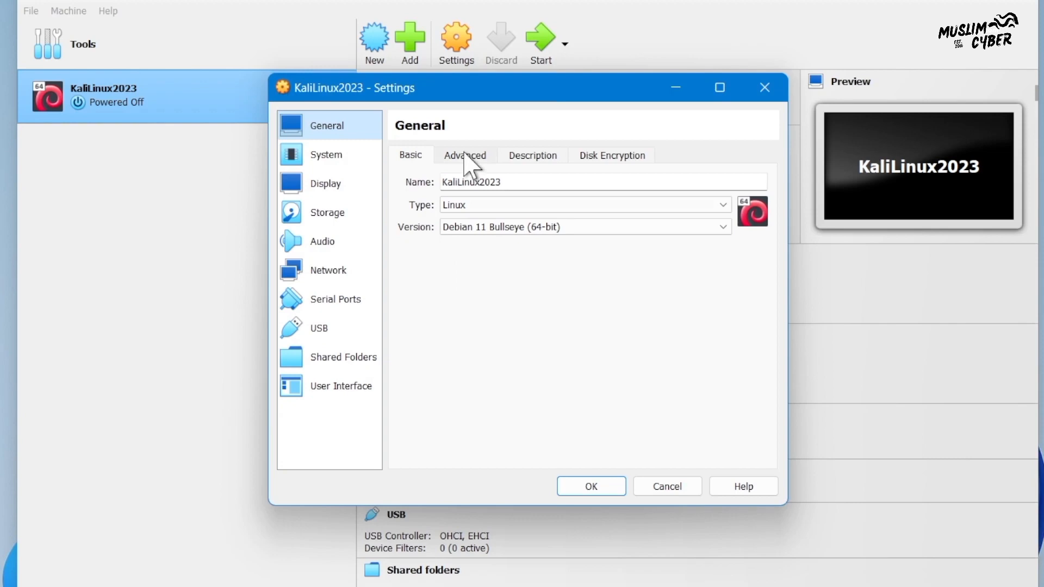
Under General > Advanced, set Shared Clipboard to Bidirectional and keep Drag'n'Drop Disabled
{"action": "left_click", "coordinate": [464, 156]}
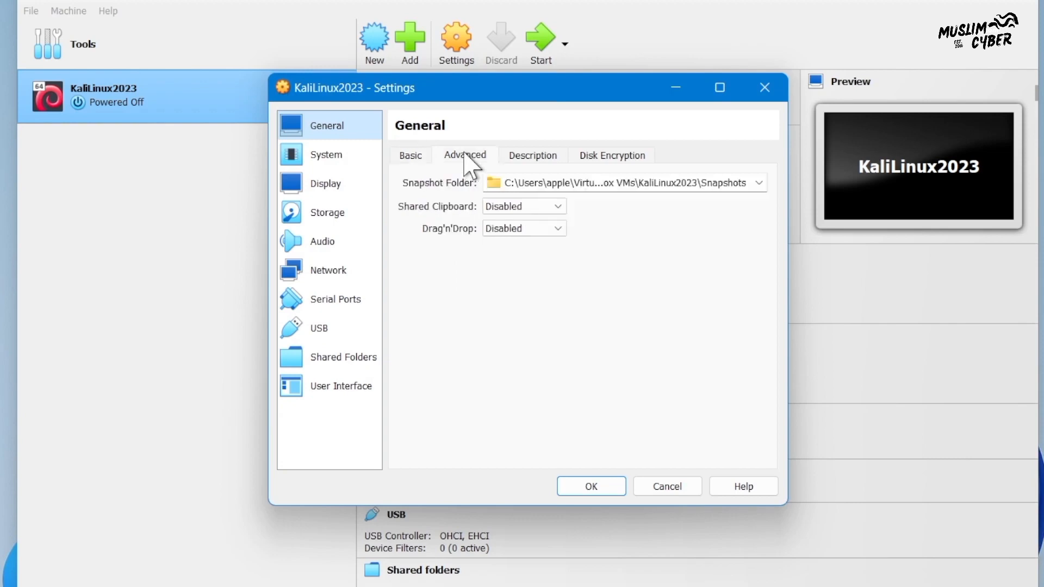
{"action": "left_click", "coordinate": [557, 206]}
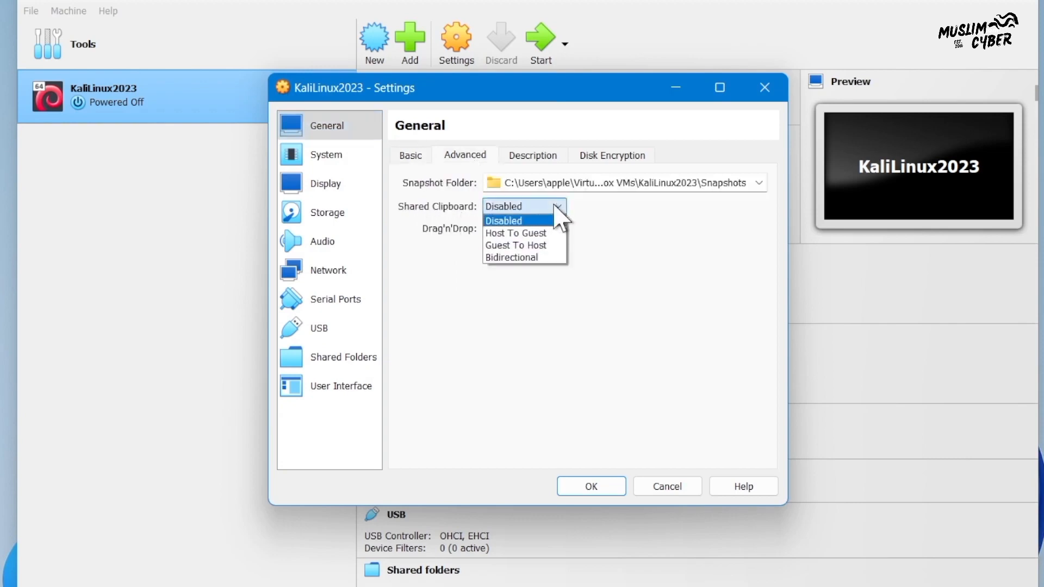
{"action": "left_click", "coordinate": [512, 258]}
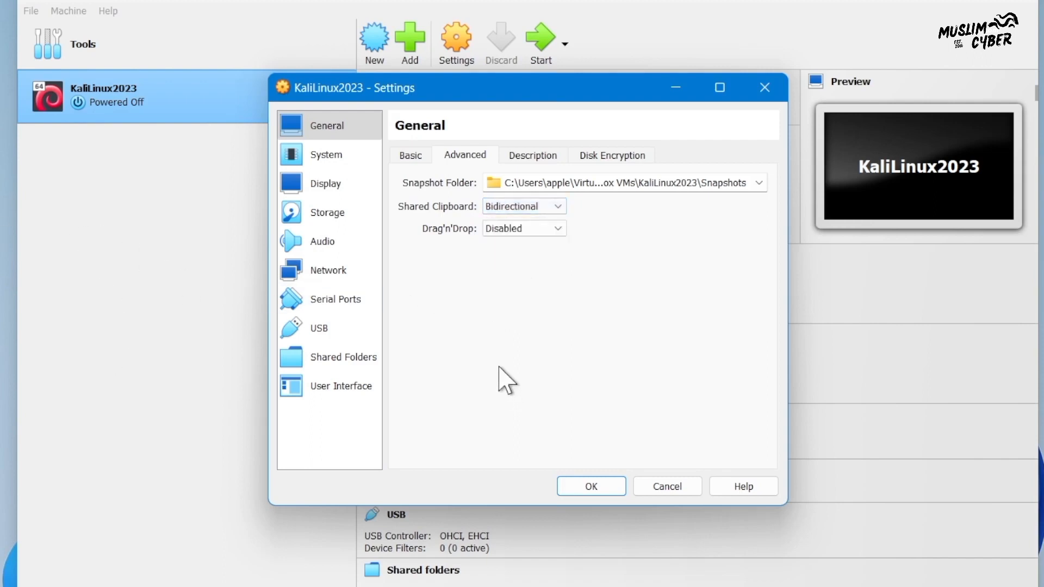
{"action": "left_click", "coordinate": [504, 229]}
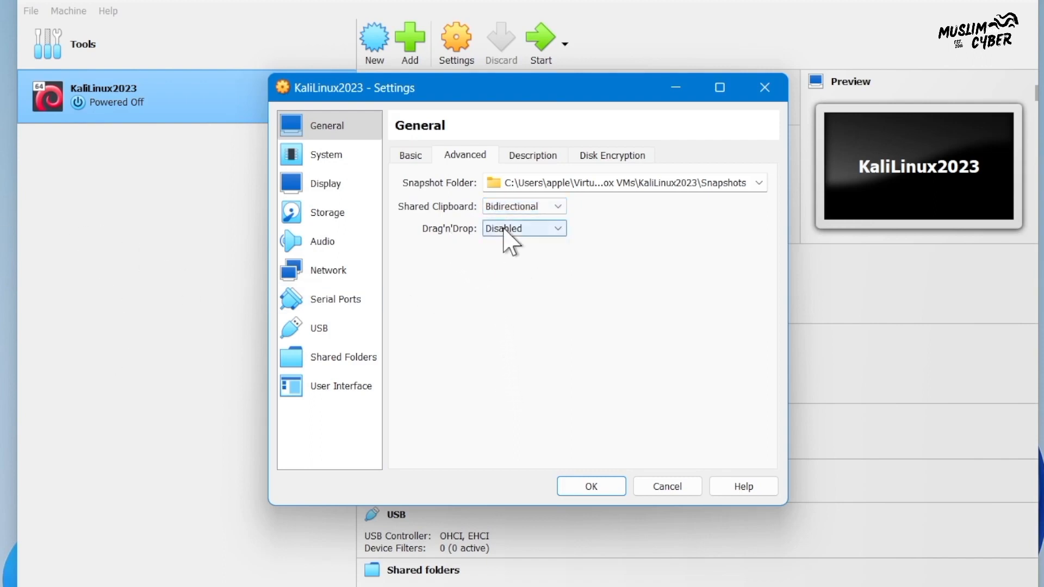
{"action": "left_click", "coordinate": [579, 333]}
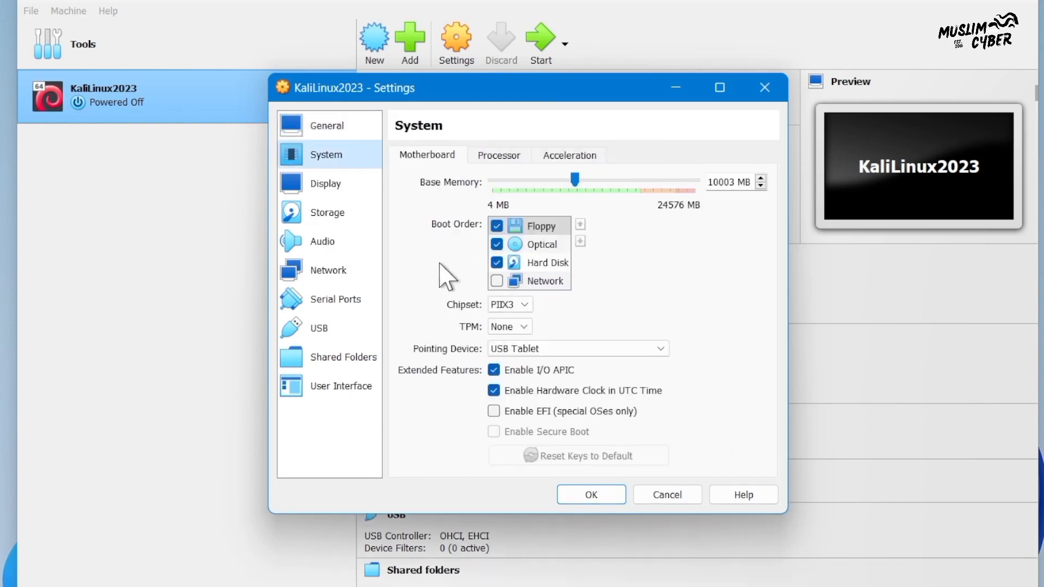
Set display video memory to 128 MB with VMSVGA and 3D Acceleration enabled
{"action": "left_click", "coordinate": [342, 185]}
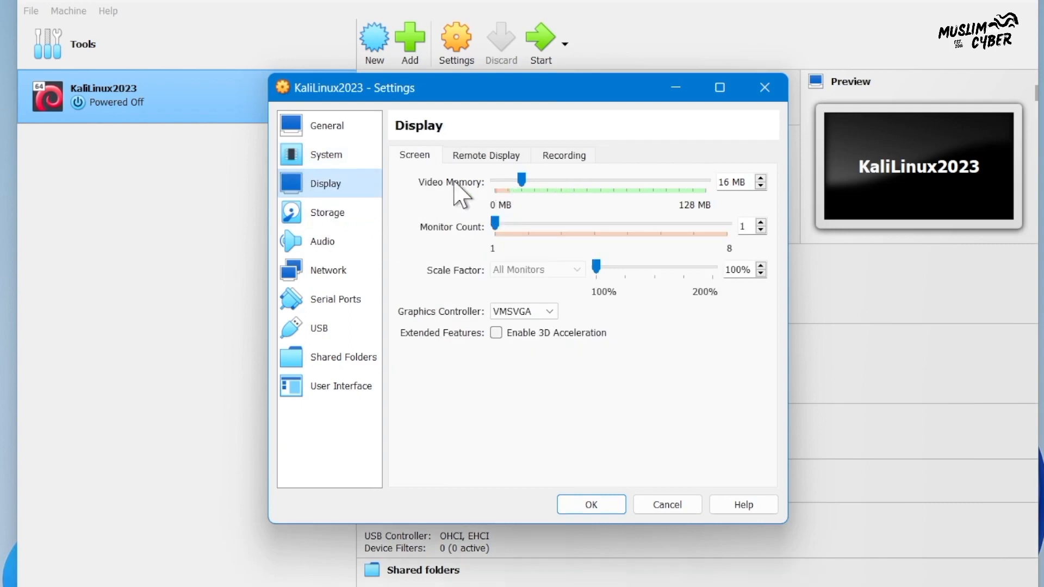
{"action": "left_click_drag", "start_coordinate": [523, 180], "coordinate": [745, 187]}
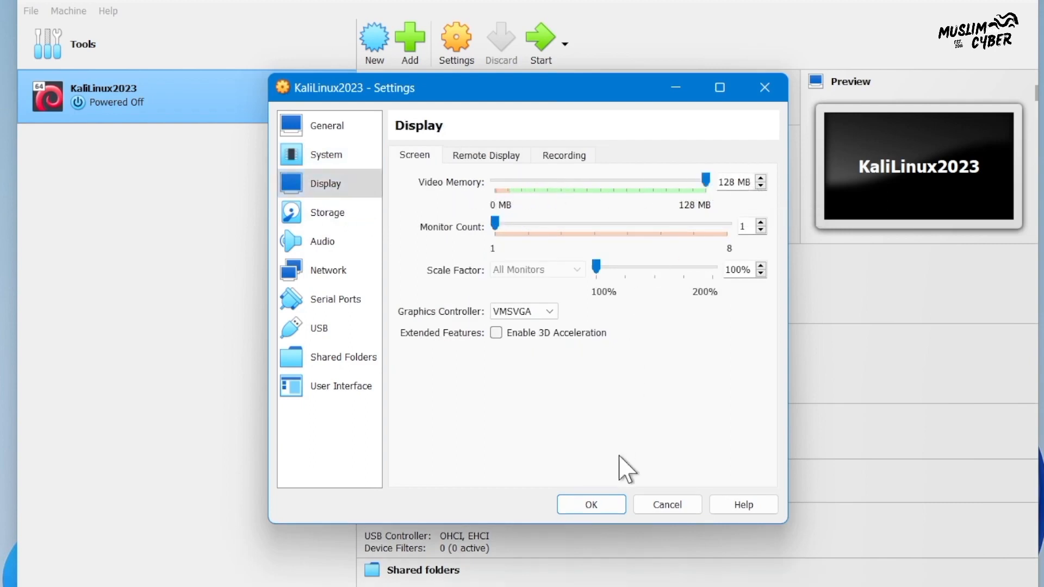
{"action": "left_click", "coordinate": [548, 311]}
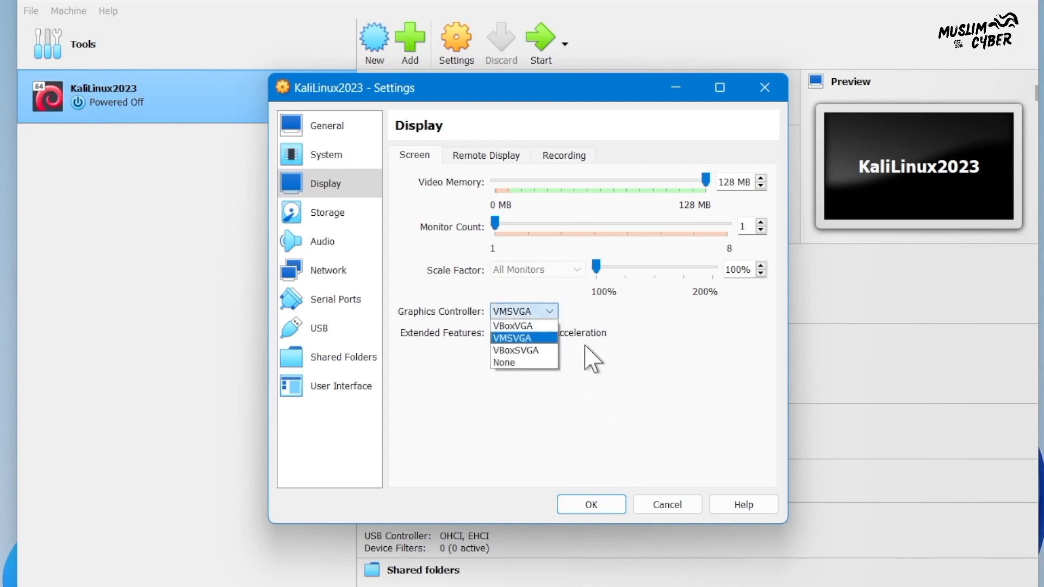
{"action": "left_click", "coordinate": [631, 387]}
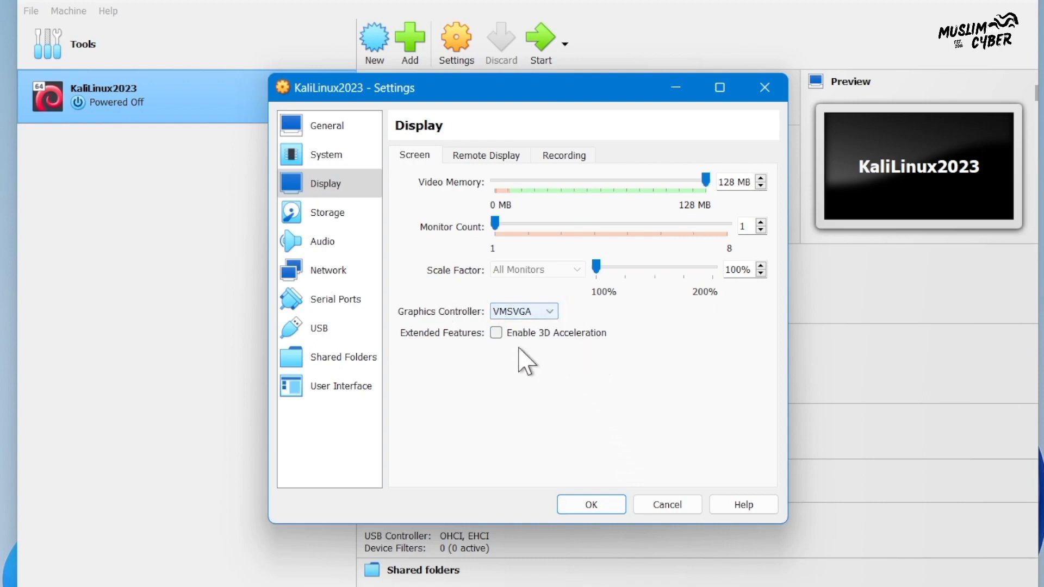
{"action": "left_click", "coordinate": [497, 333]}
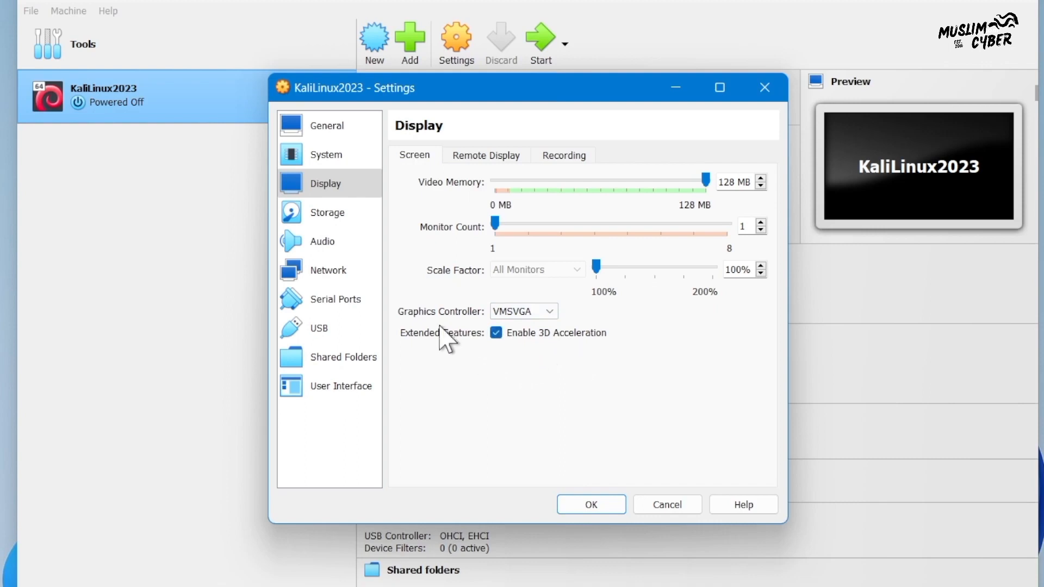
{"action": "left_click", "coordinate": [342, 215]}
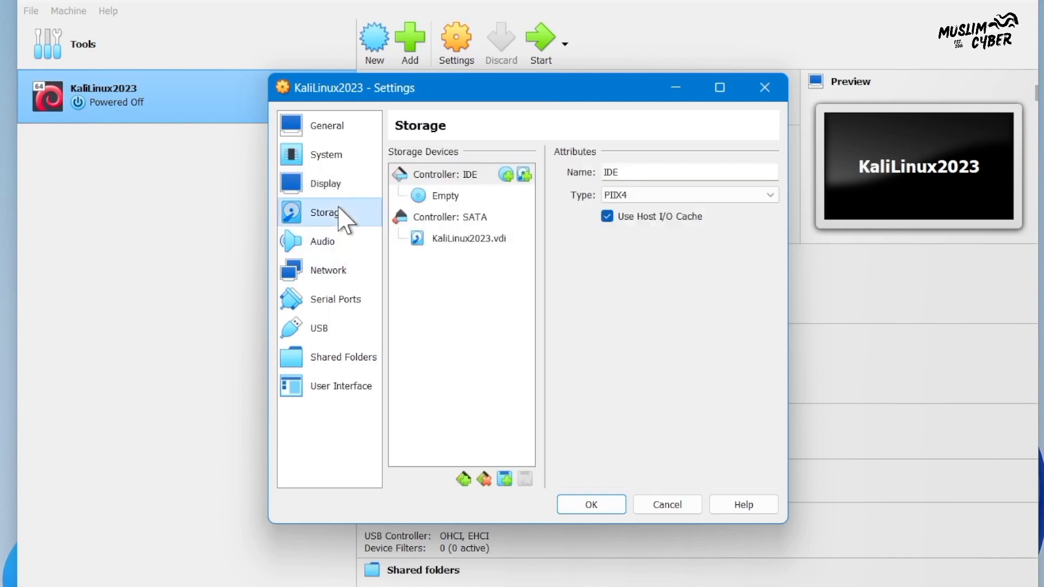
Attach kali-linux-2023.1-installer-amd64.iso to the empty IDE optical drive
{"action": "left_click", "coordinate": [449, 198]}
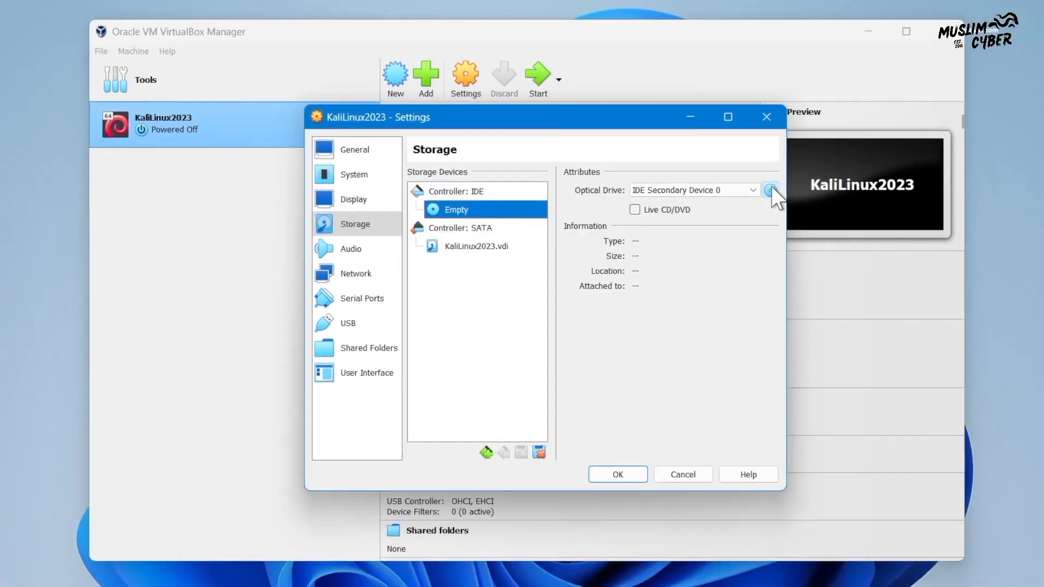
{"action": "left_click", "coordinate": [812, 173]}
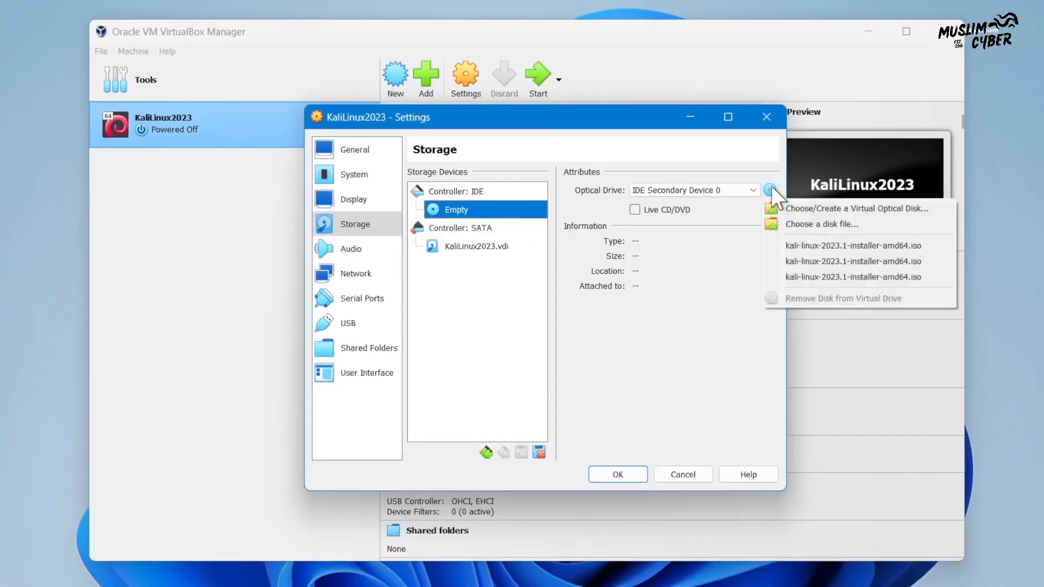
{"action": "left_click", "coordinate": [812, 228]}
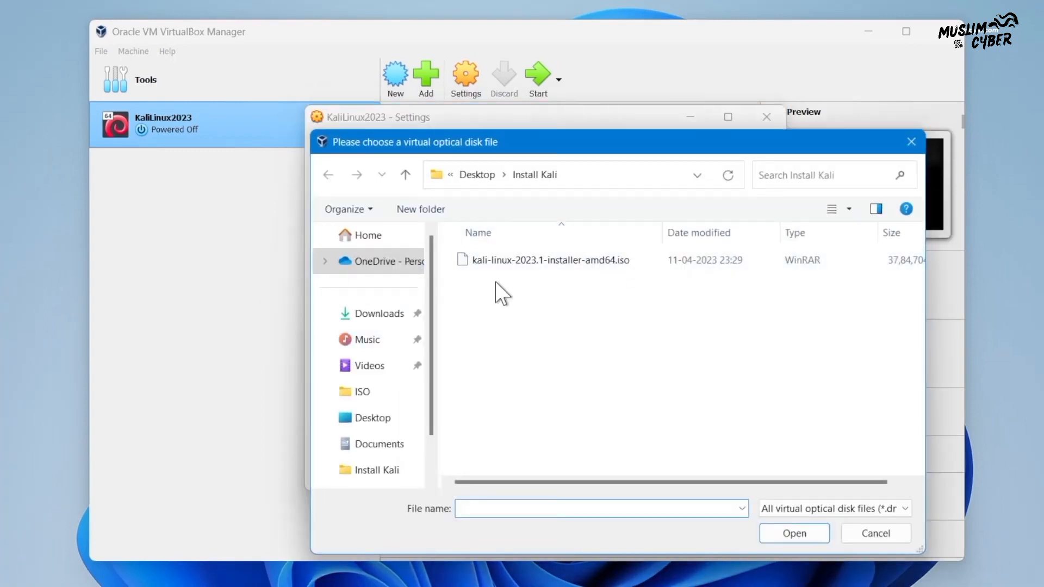
{"action": "left_click", "coordinate": [523, 261]}
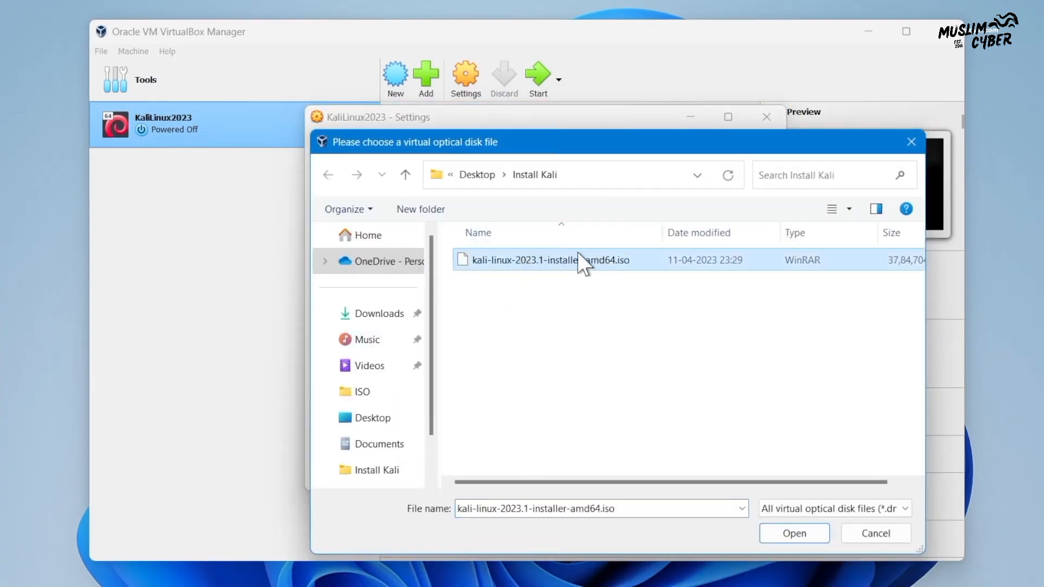
{"action": "left_click", "coordinate": [795, 534]}
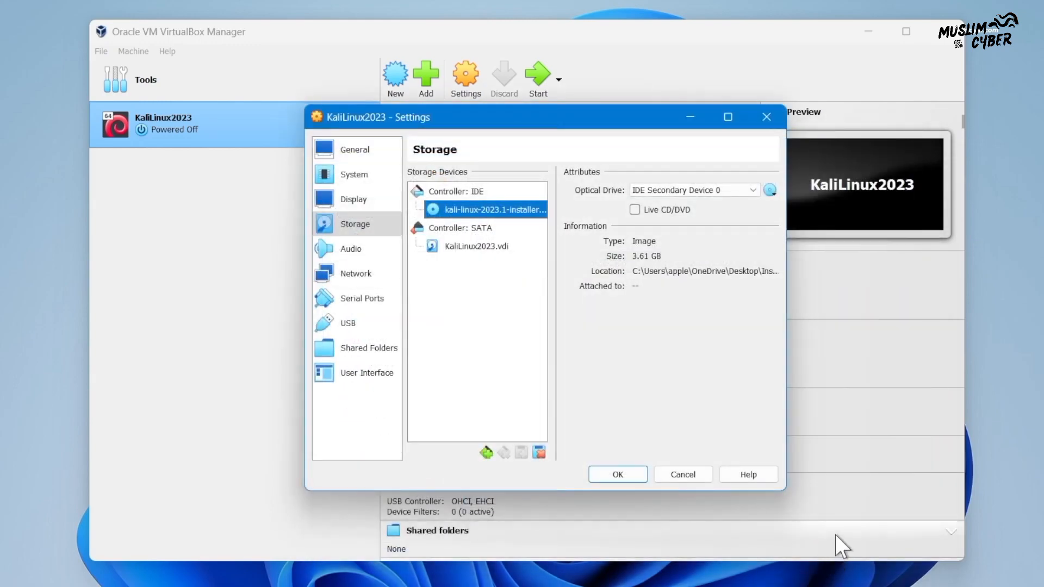
Change Adapter 1 from NAT to Bridged Adapter and save the VM settings
{"action": "left_click", "coordinate": [359, 275]}
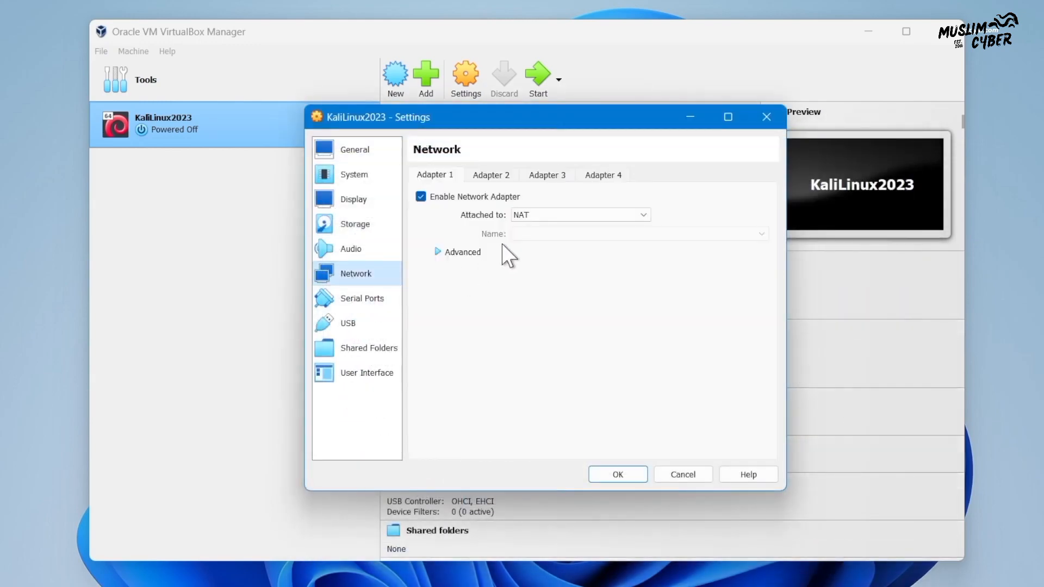
{"action": "left_click", "coordinate": [571, 216]}
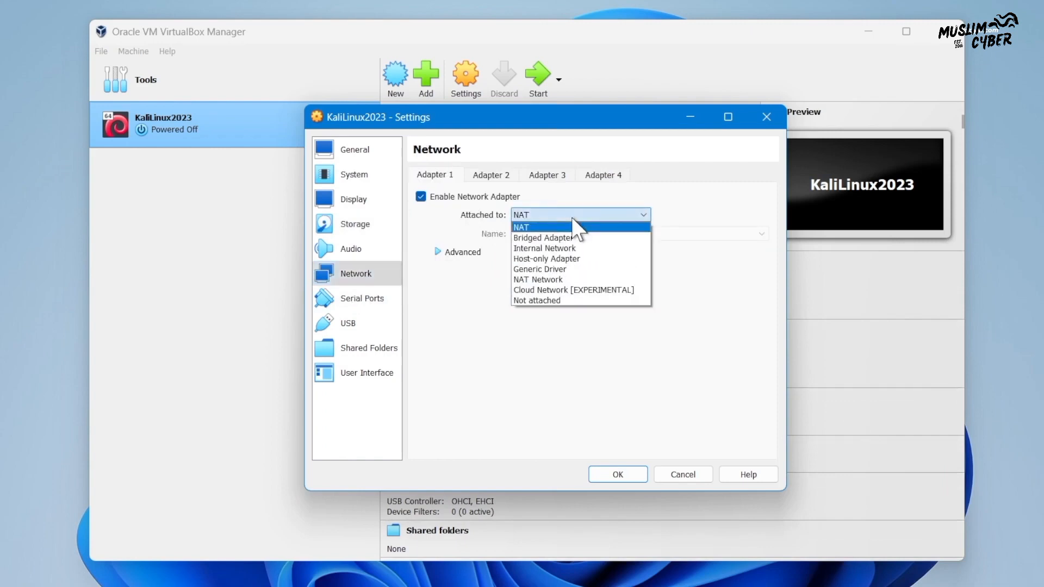
{"action": "left_click", "coordinate": [599, 237]}
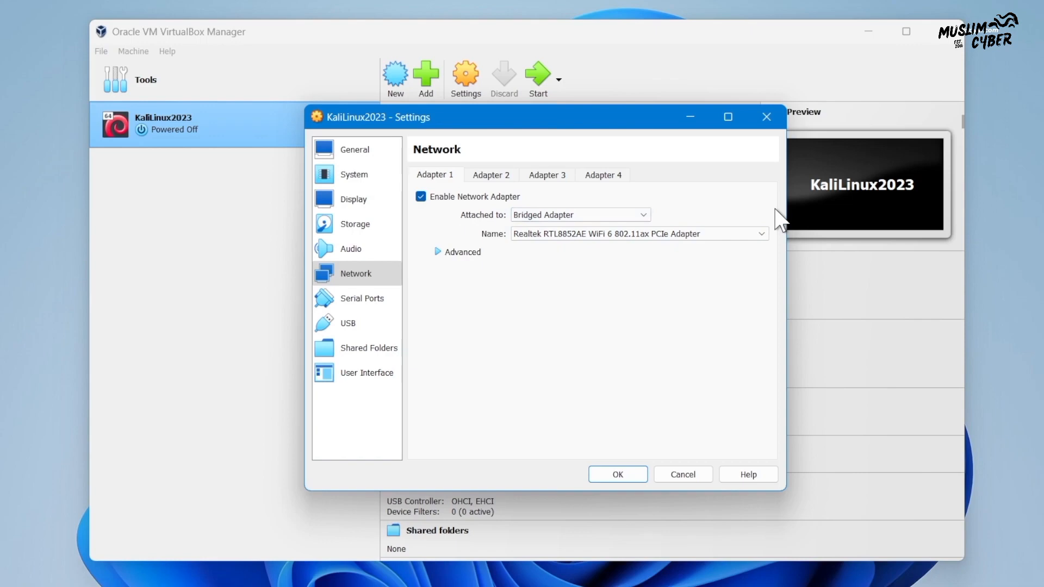
{"action": "left_click", "coordinate": [614, 473]}
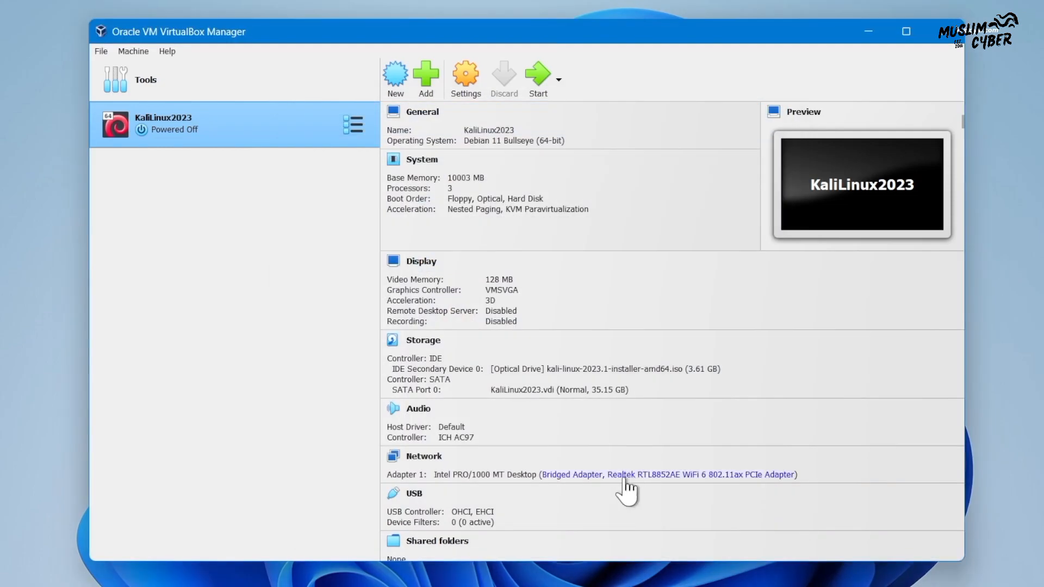
Power on the KaliLinux2023 VM so it boots from the ISO into the installer menu
{"action": "scroll", "coordinate": [658, 413], "scroll_direction": "down", "scroll_amount": 1}
{"action": "scroll", "coordinate": [596, 396], "scroll_direction": "up", "scroll_amount": 1}
{"action": "scroll", "coordinate": [703, 339], "scroll_direction": "down", "scroll_amount": 1}
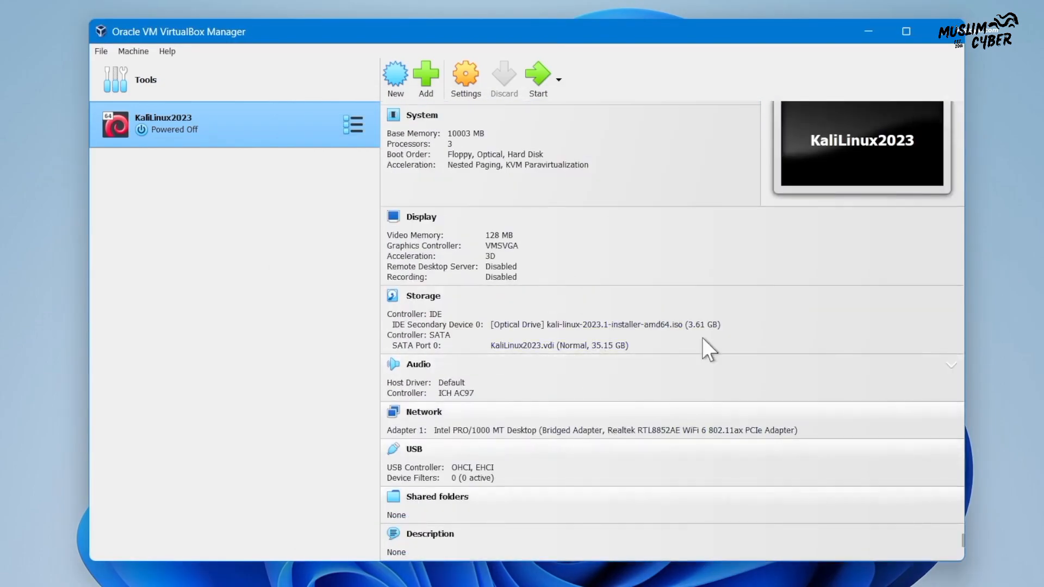
{"action": "scroll", "coordinate": [631, 341], "scroll_direction": "up", "scroll_amount": 1}
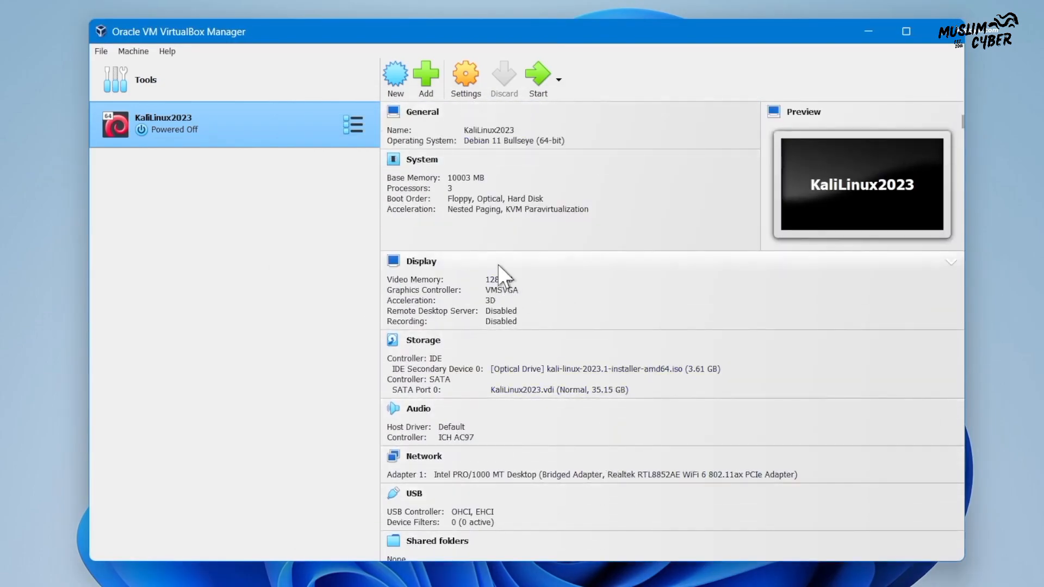
{"action": "left_click", "coordinate": [535, 79]}
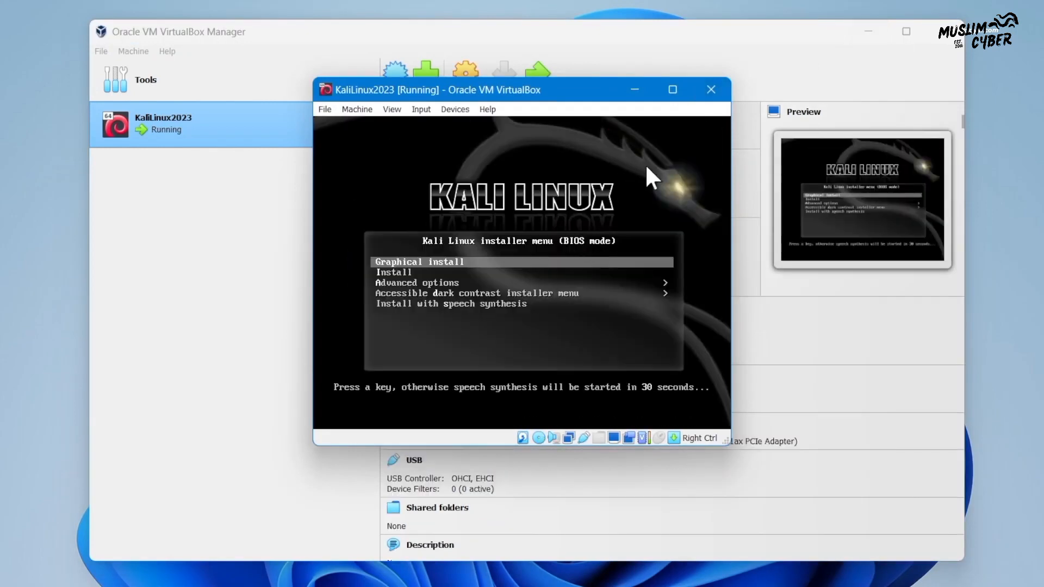
Halt the boot countdown, launch Graphical install, and minimize the VirtualBox Manager window
{"action": "key", "text": "Down"}
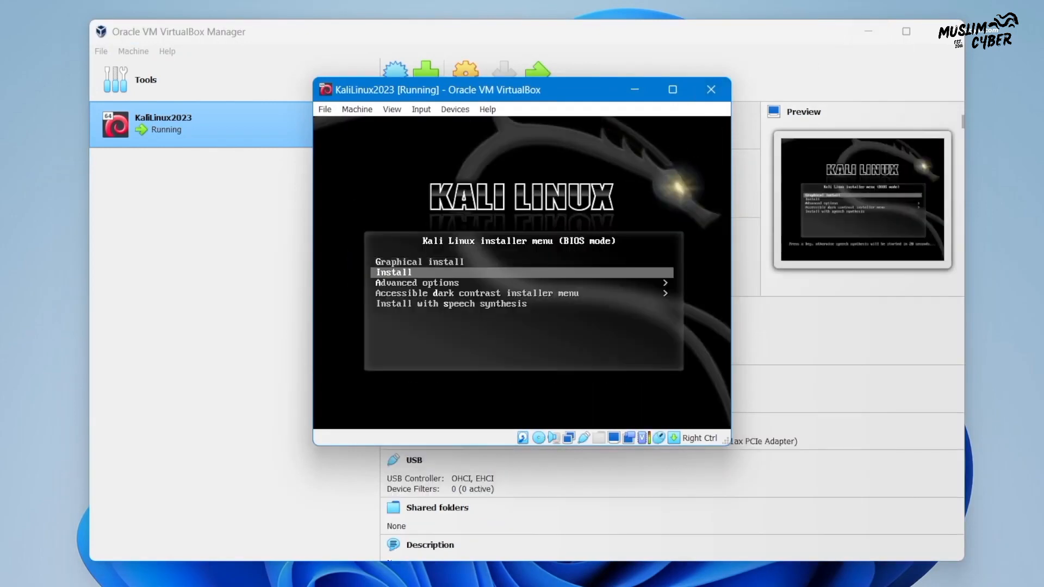
{"action": "key", "text": "Up"}
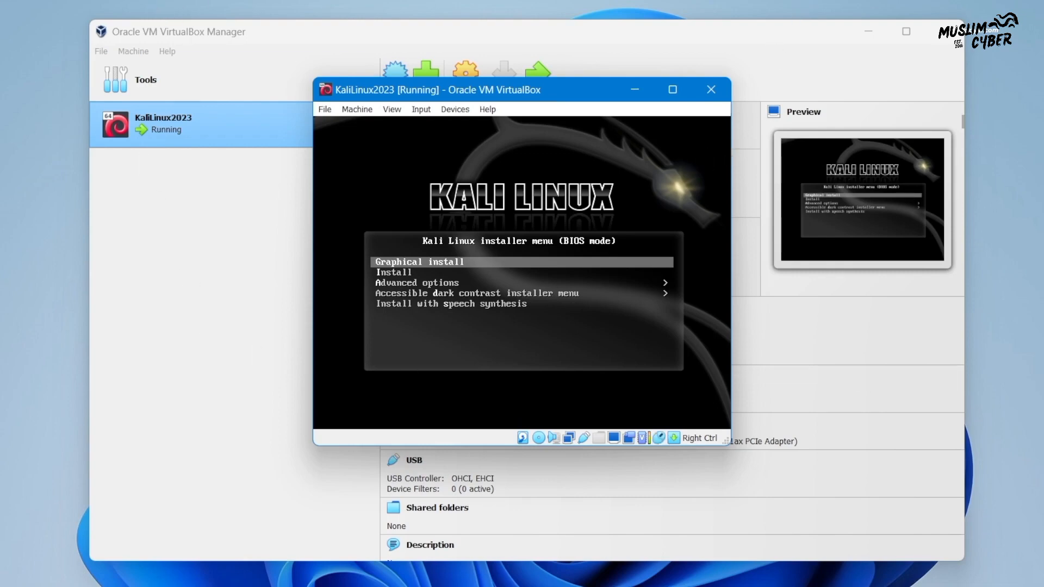
{"action": "key", "text": "Return"}
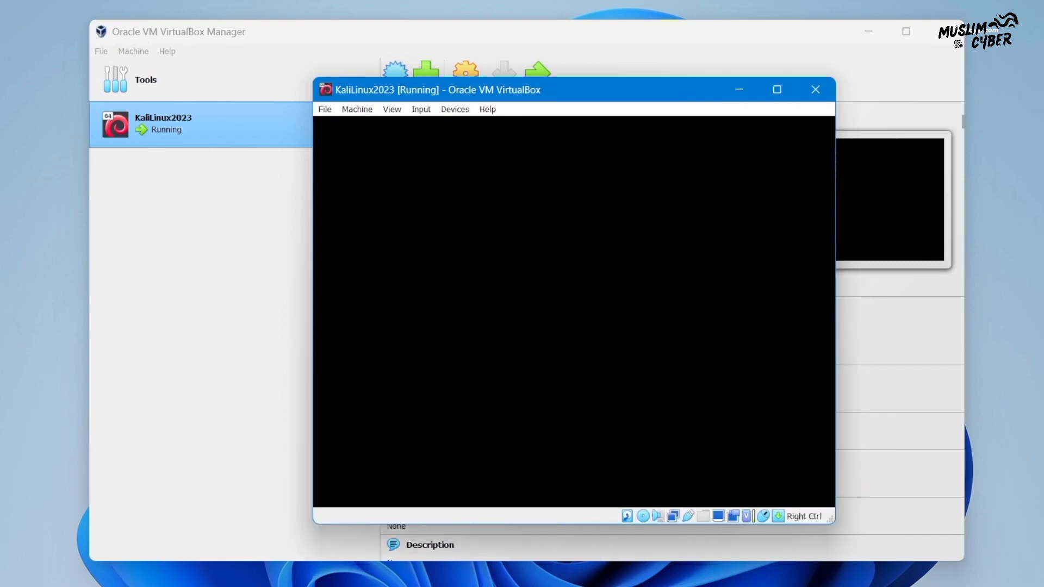
{"action": "left_click", "coordinate": [871, 30]}
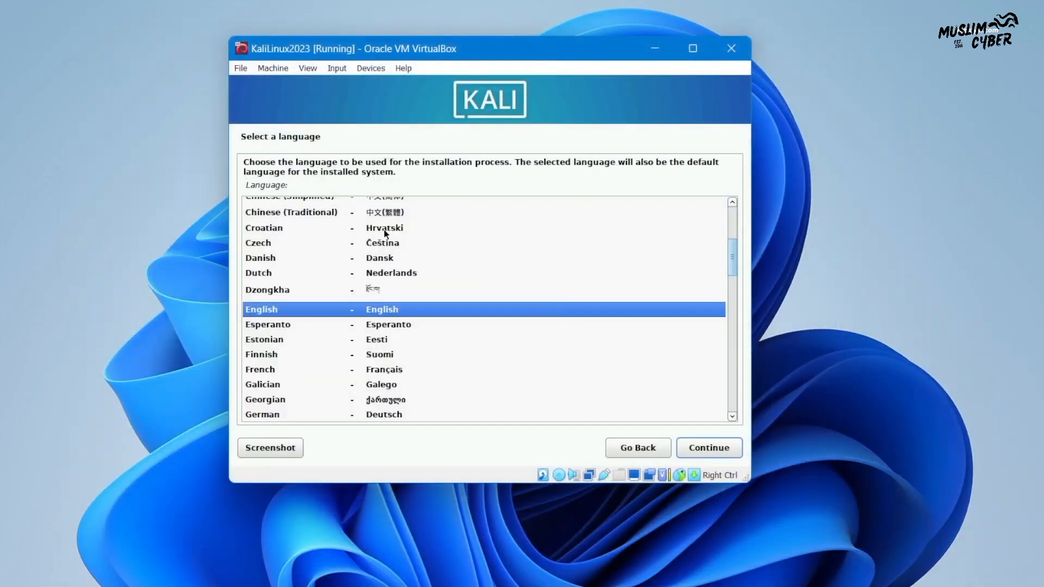
Select English as the language, India as the location, and the American English keymap
{"action": "left_click", "coordinate": [708, 448]}
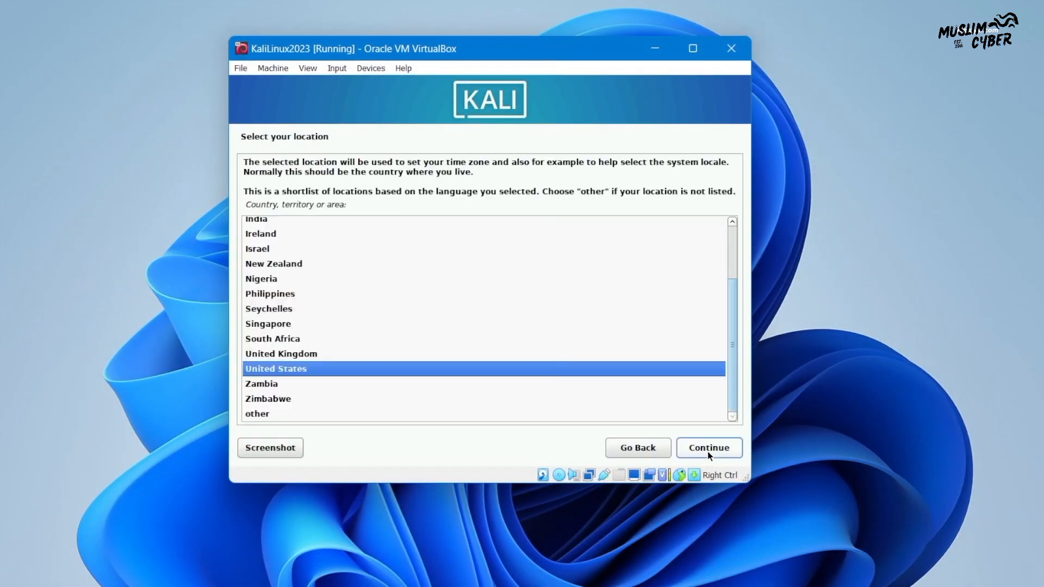
{"action": "scroll", "coordinate": [342, 294], "scroll_direction": "up", "scroll_amount": 3}
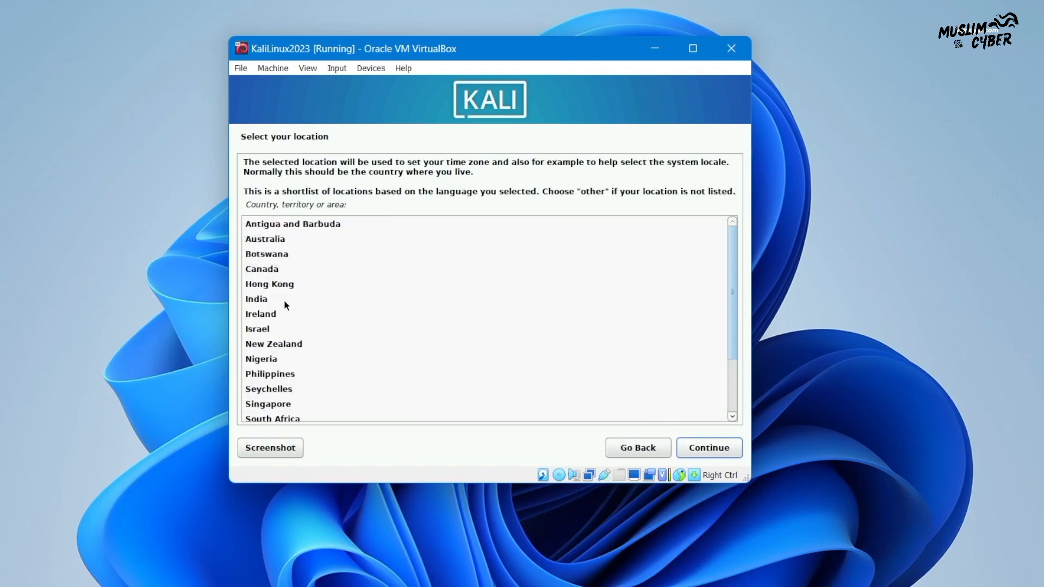
{"action": "left_click", "coordinate": [300, 299]}
{"action": "left_click", "coordinate": [726, 448]}
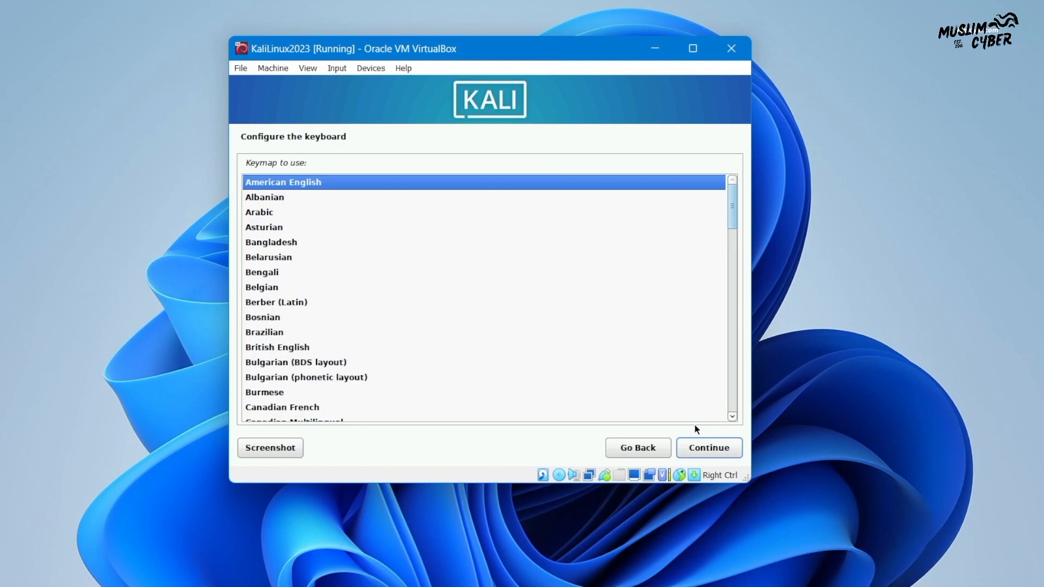
{"action": "left_click", "coordinate": [695, 452]}
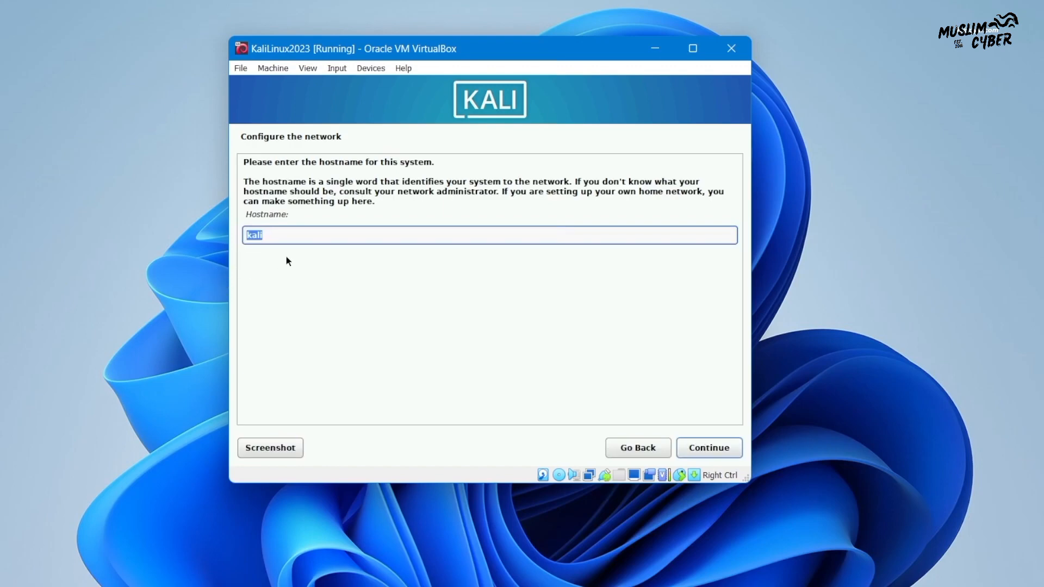
Keep hostname kali, leave the domain blank, and enter the new user's full name
{"action": "left_click", "coordinate": [691, 451]}
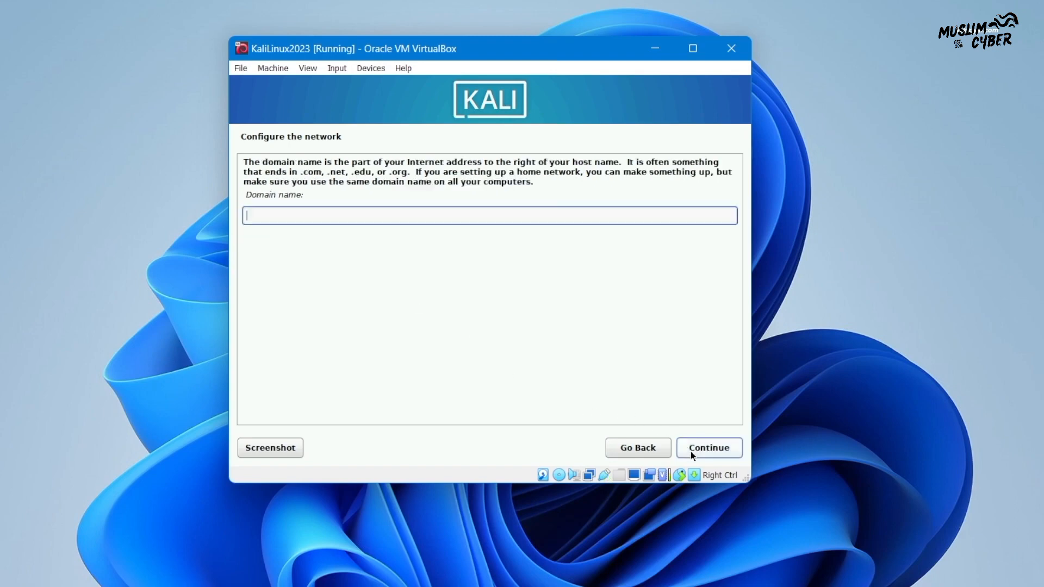
{"action": "left_click", "coordinate": [692, 456]}
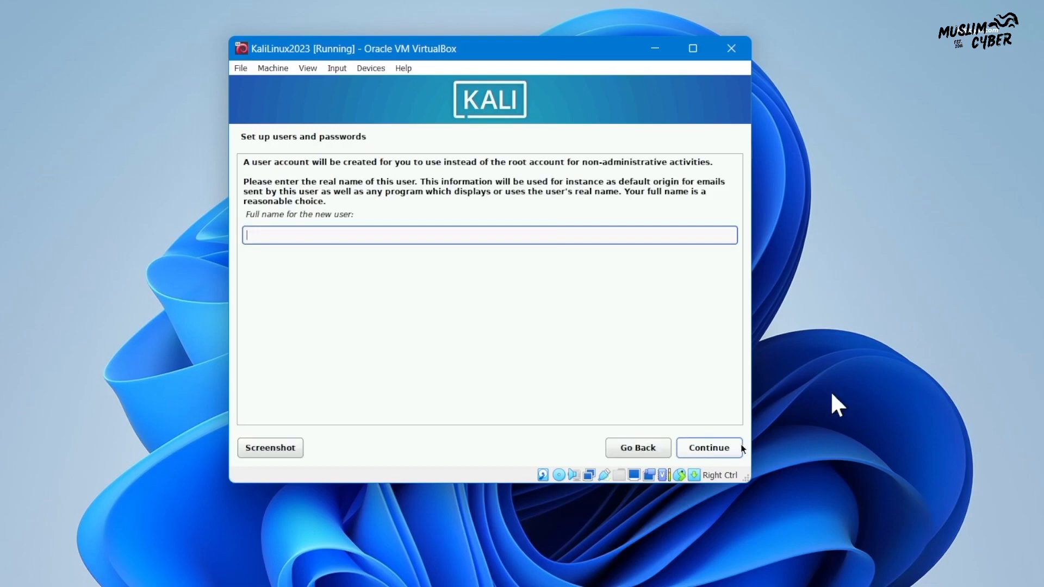
{"action": "type", "text": "kskroyal"}
{"action": "left_click", "coordinate": [722, 450]}
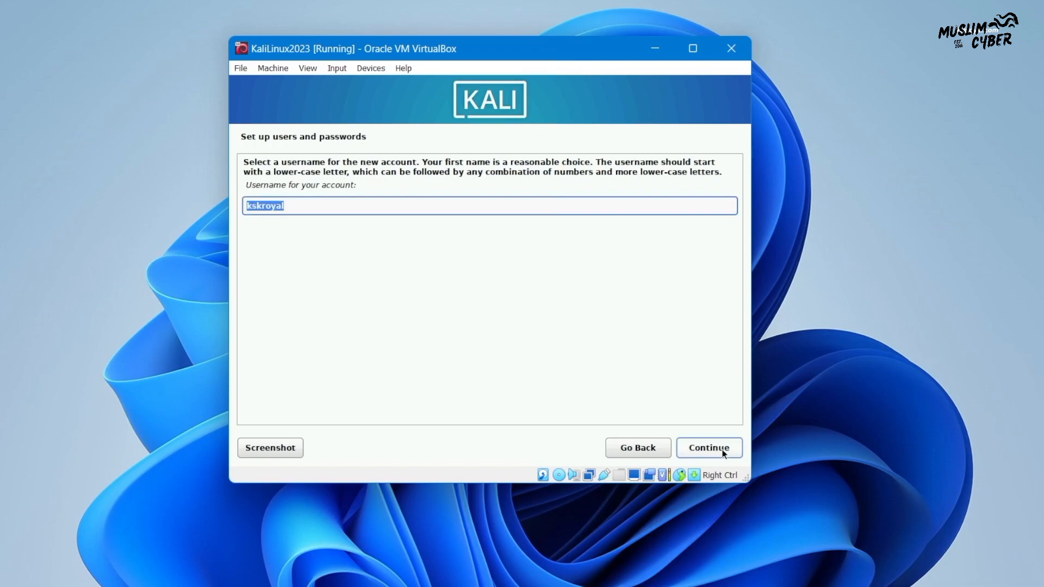
Accept the suggested username and set and confirm the account password
{"action": "left_click", "coordinate": [723, 453]}
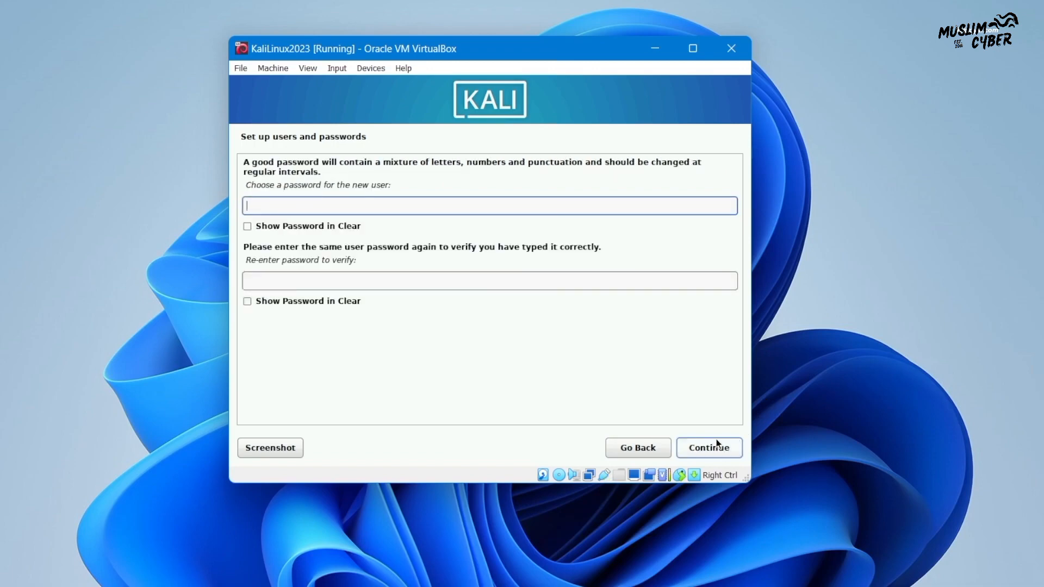
{"action": "type", "text": "****"}
{"action": "key", "text": "Tab"}
{"action": "type", "text": "****"}
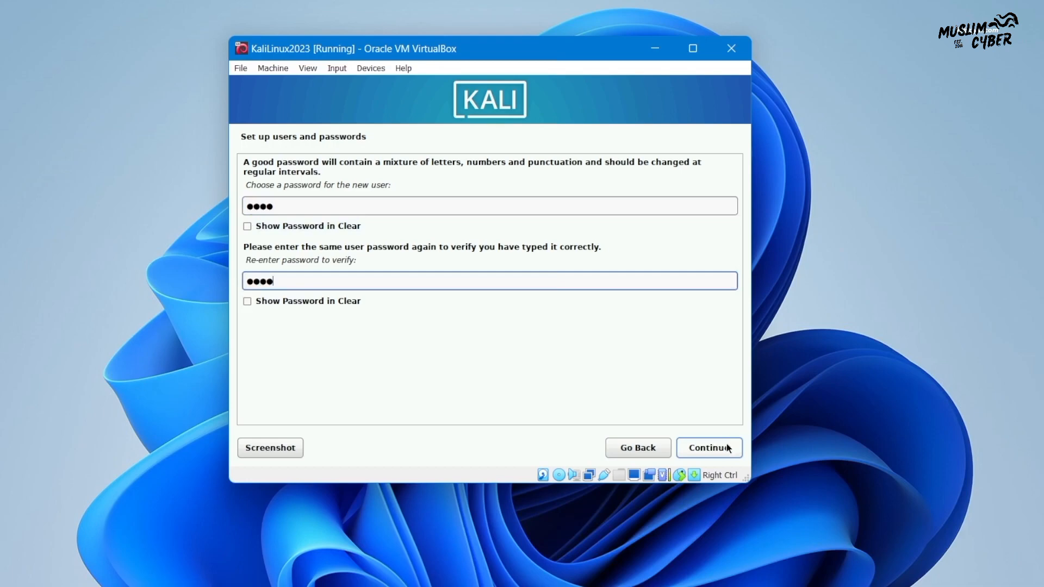
{"action": "left_click", "coordinate": [724, 444]}
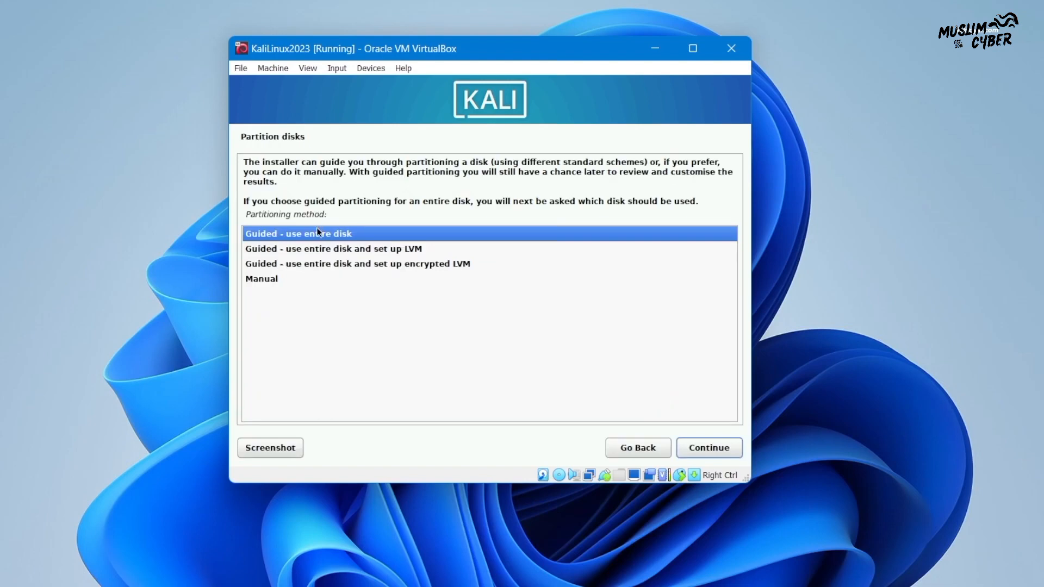
Guided-partition the whole 37.7 GB sda disk as one partition and write the changes
{"action": "left_click", "coordinate": [703, 450]}
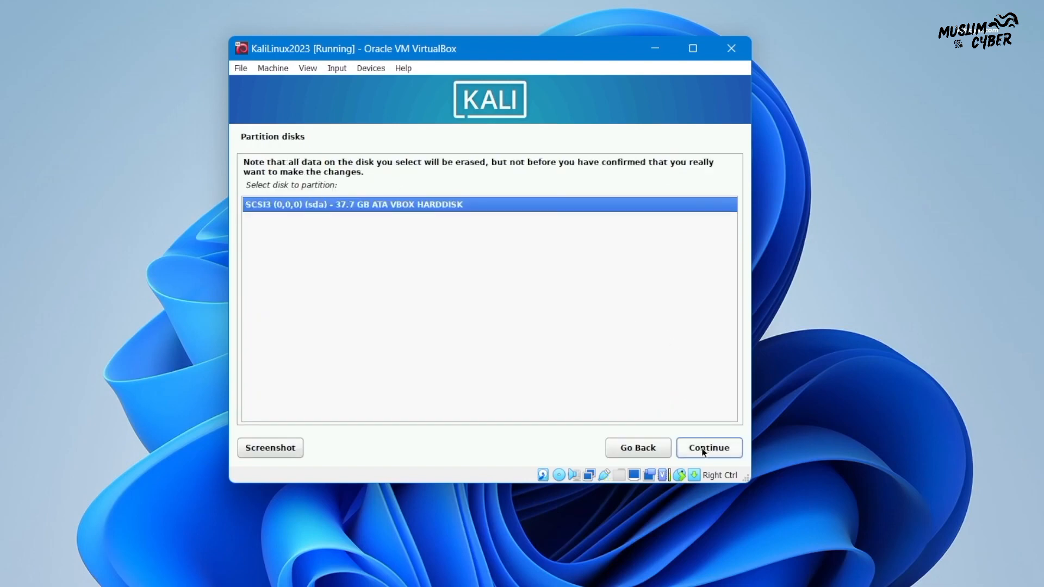
{"action": "left_click", "coordinate": [703, 450]}
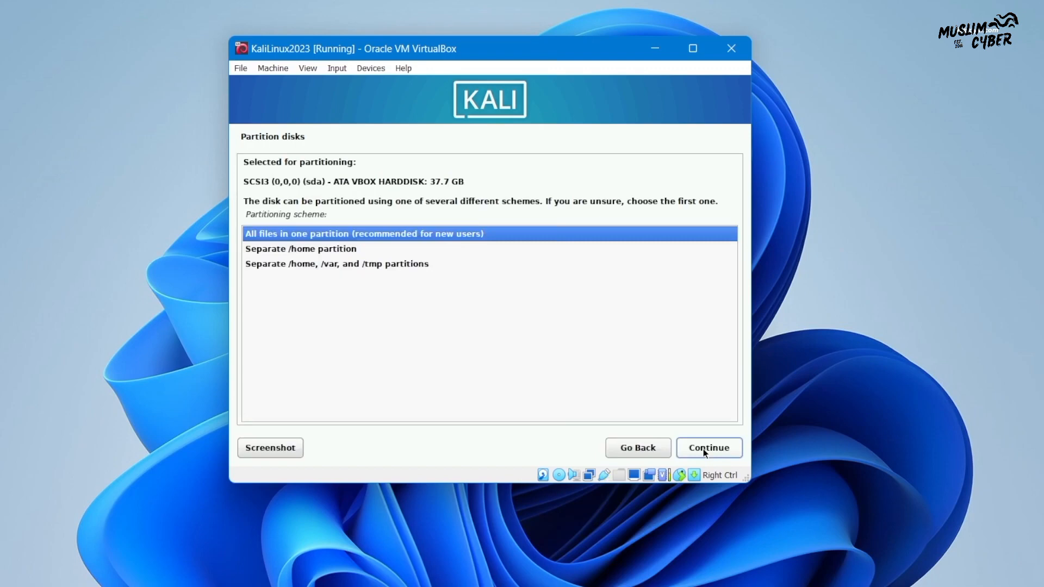
{"action": "left_click", "coordinate": [703, 448]}
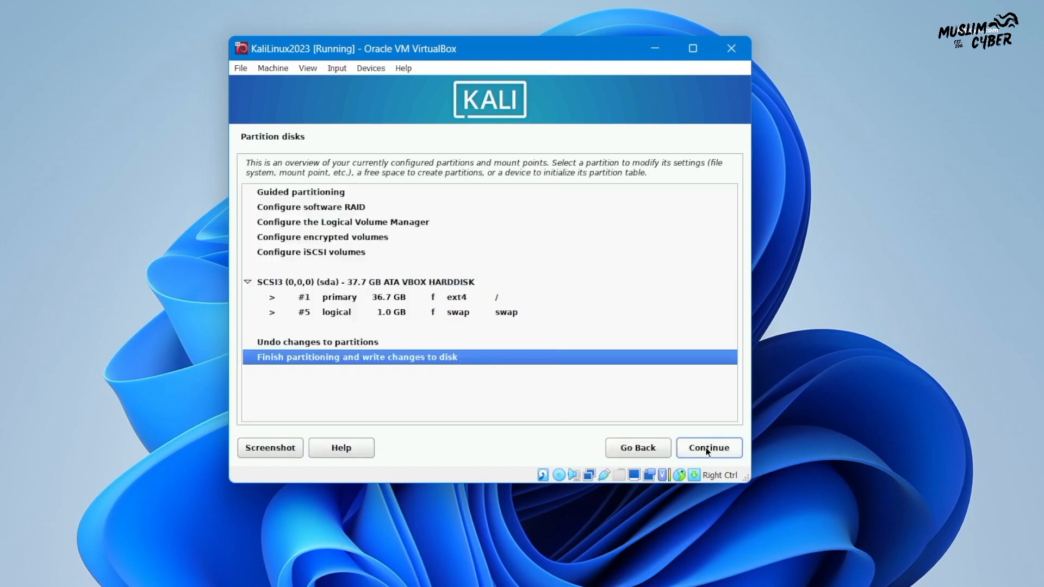
{"action": "left_click", "coordinate": [692, 448]}
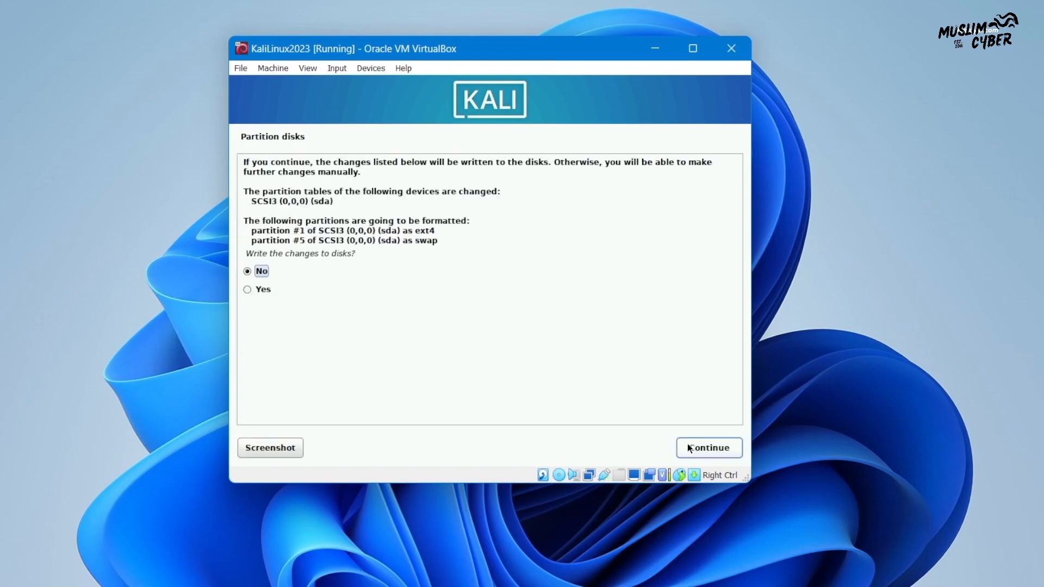
{"action": "left_click", "coordinate": [249, 292]}
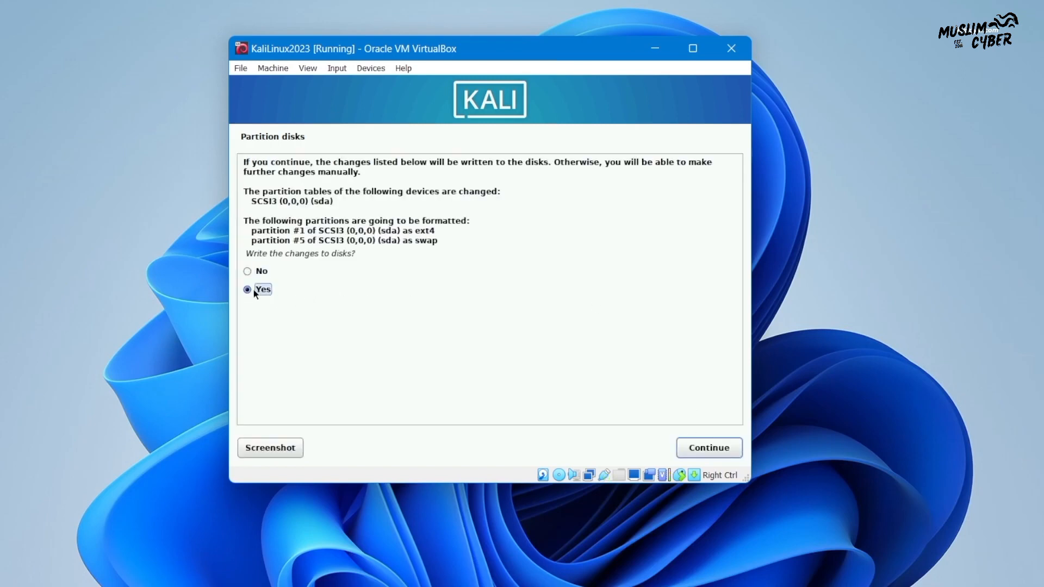
{"action": "left_click", "coordinate": [729, 449]}
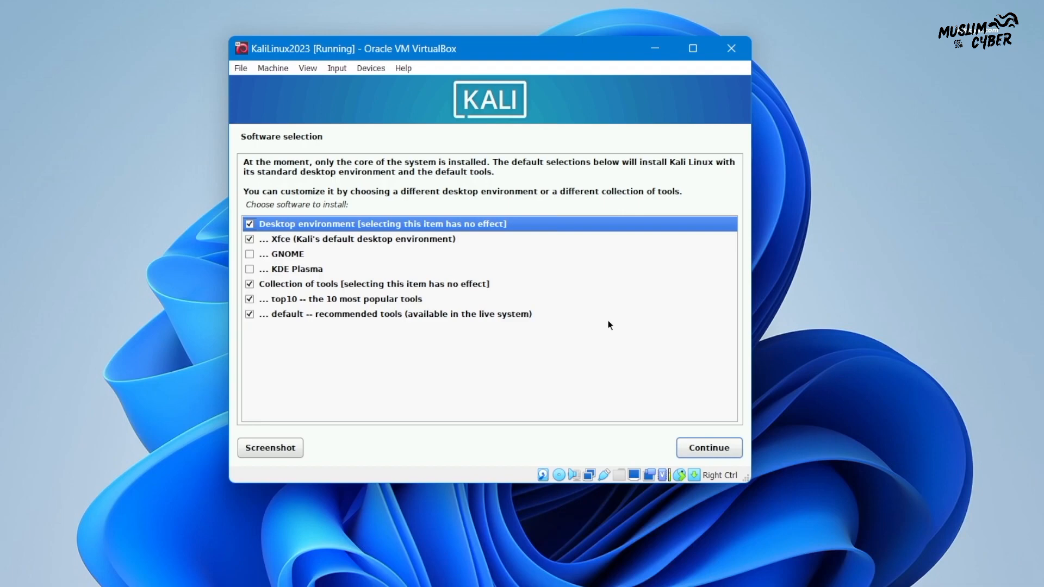
Swap the Xfce desktop for GNOME in Software selection and start the software install
{"action": "key", "text": "Down"}
{"action": "key", "text": "Down"}
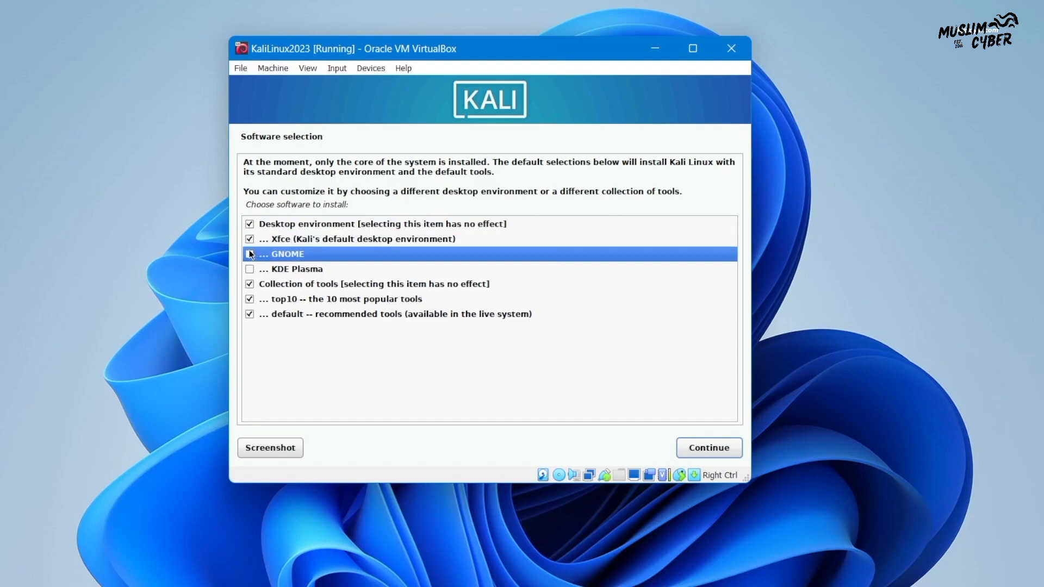
{"action": "left_click", "coordinate": [254, 240]}
{"action": "left_click", "coordinate": [253, 255]}
{"action": "left_click", "coordinate": [722, 447]}
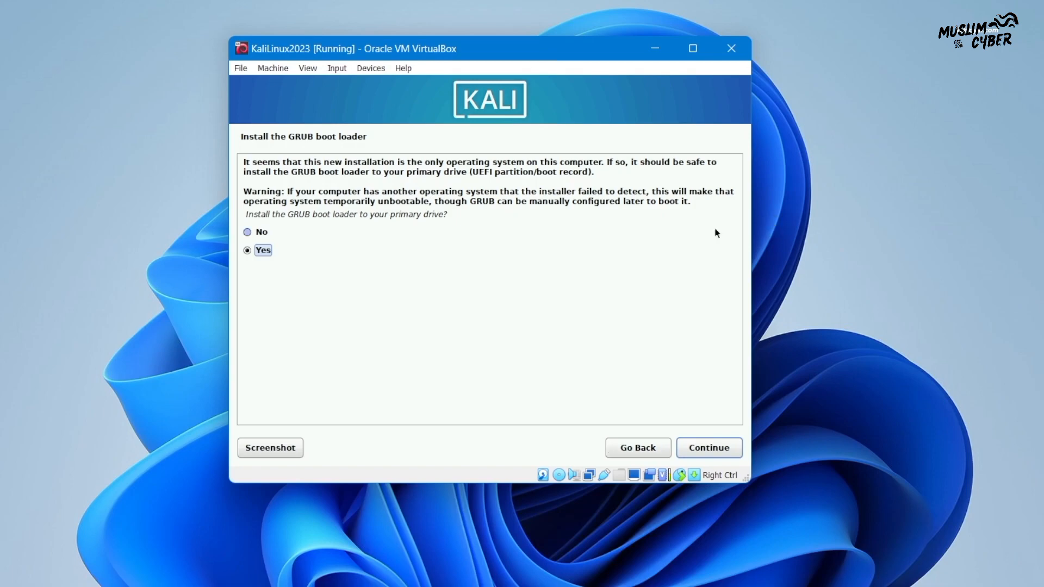
Install GRUB onto /dev/sda and finish the installation so the VM reboots
{"action": "left_click", "coordinate": [718, 453]}
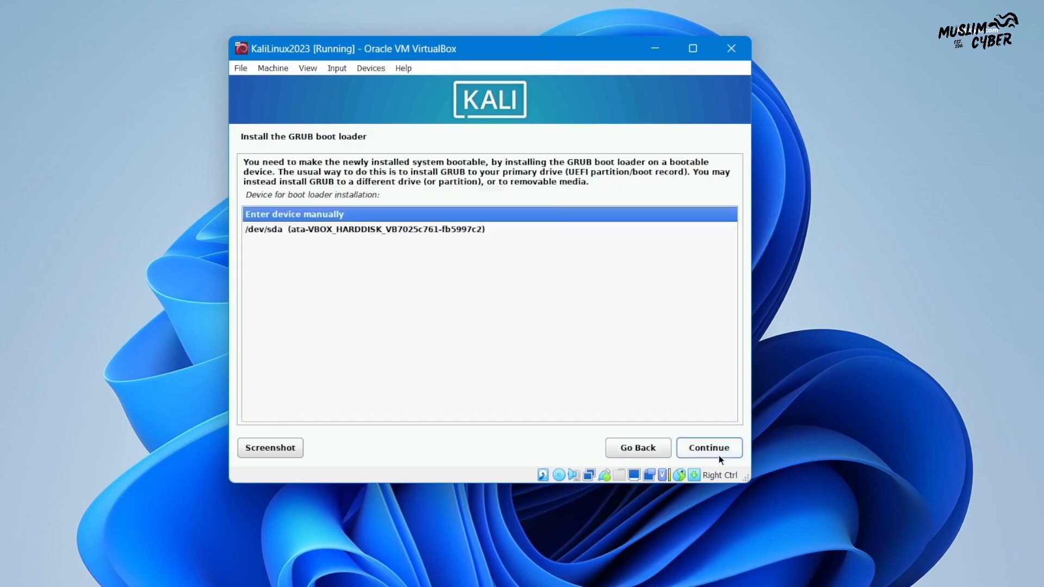
{"action": "left_click", "coordinate": [408, 233]}
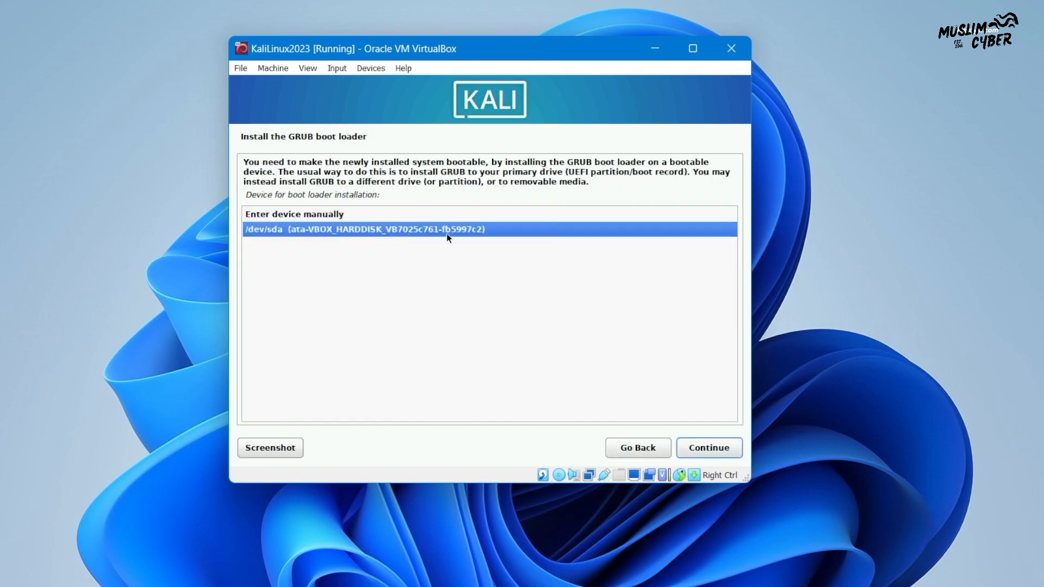
{"action": "left_click", "coordinate": [716, 451]}
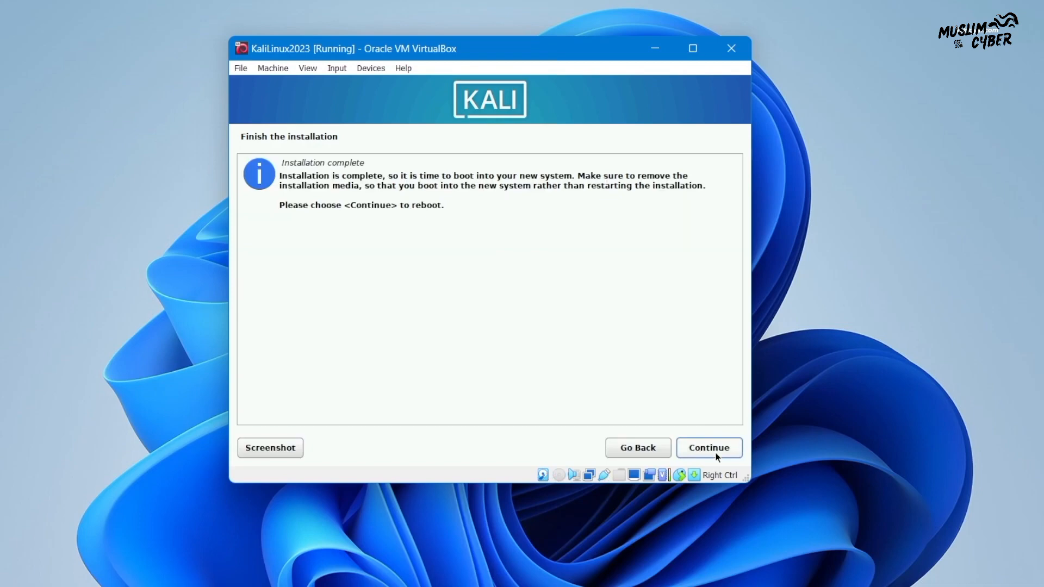
{"action": "left_click", "coordinate": [717, 457]}
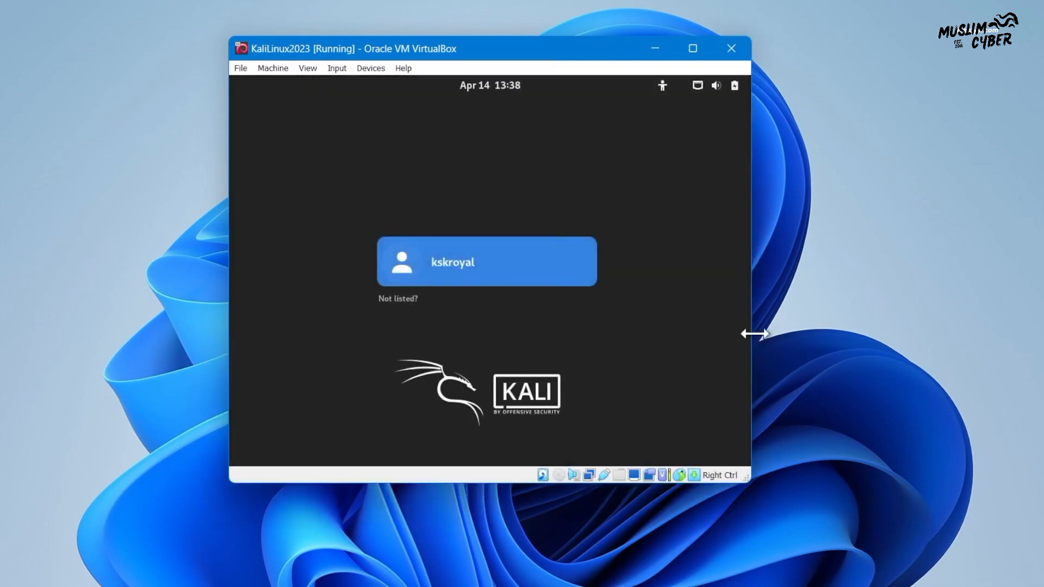
Log into the Kali desktop with the user's password and switch the VM to full-screen mode
{"action": "left_click", "coordinate": [575, 281]}
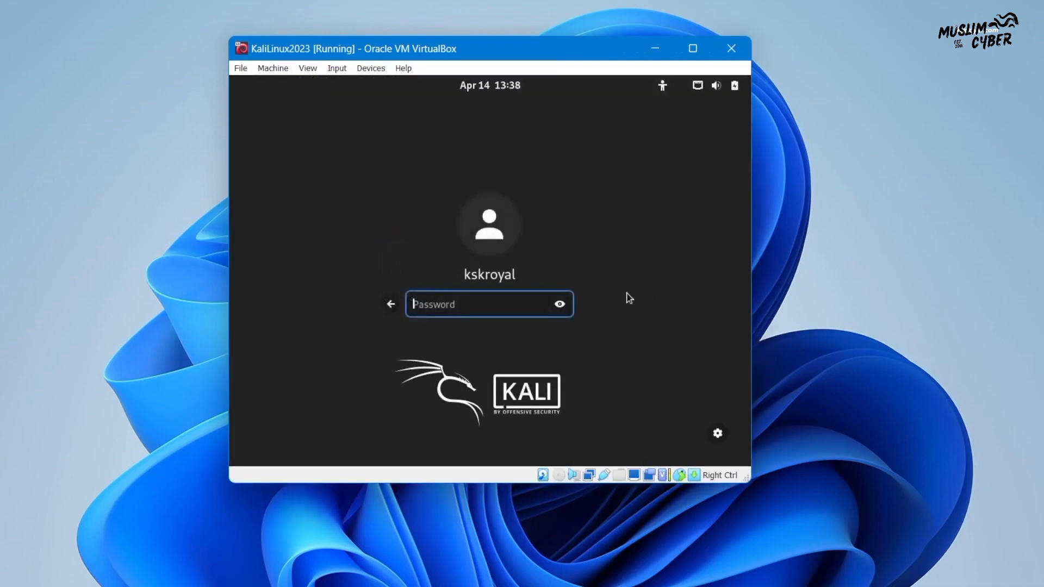
{"action": "type", "text": "k"}
{"action": "key", "text": "Return"}
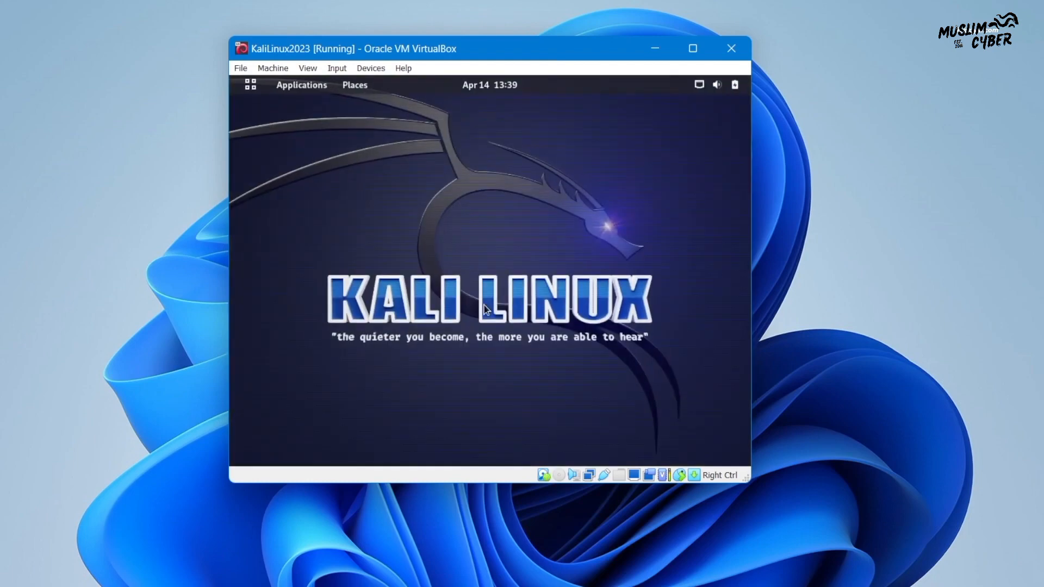
{"action": "left_click", "coordinate": [309, 68]}
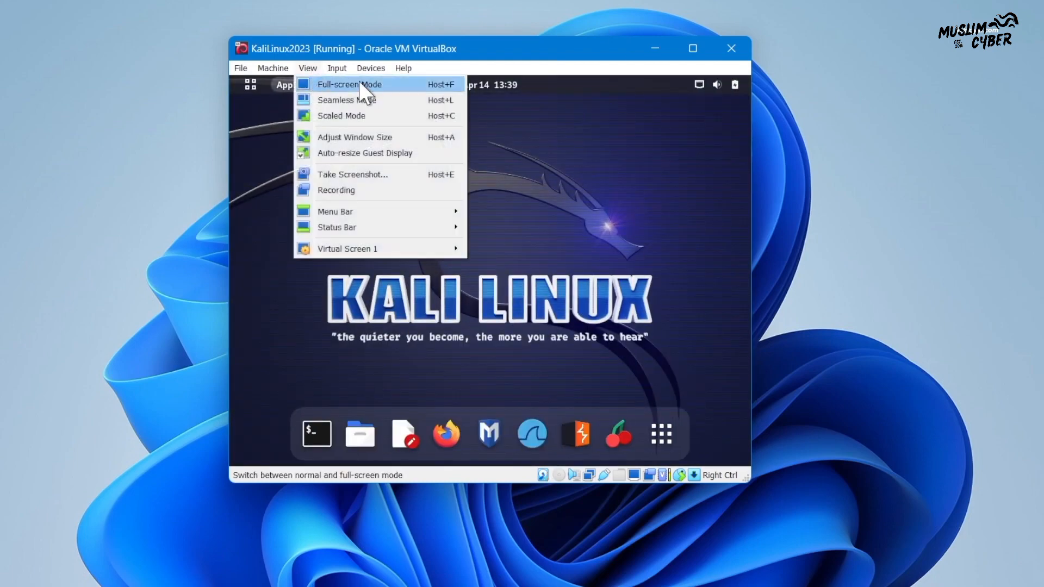
{"action": "left_click", "coordinate": [365, 86]}
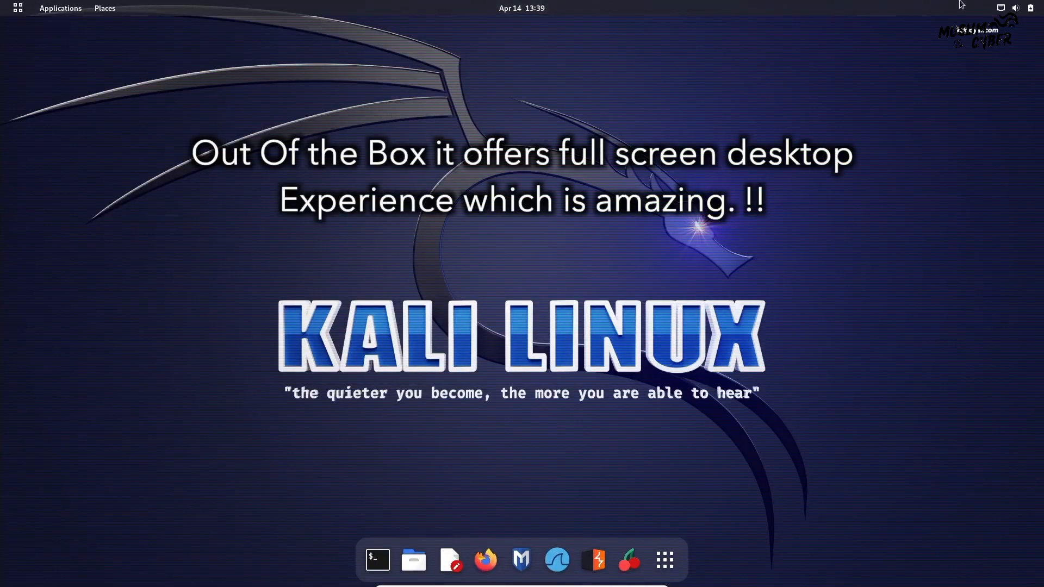
Browse the GNOME system status menu and the applications overview
{"action": "left_click", "coordinate": [984, 5]}
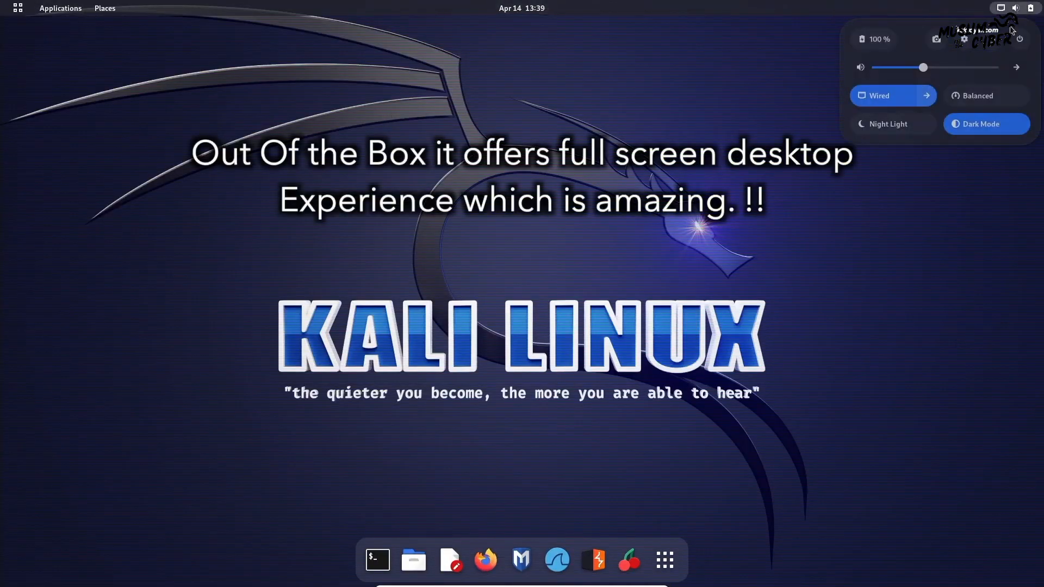
{"action": "left_click", "coordinate": [718, 462]}
{"action": "left_click", "coordinate": [666, 575]}
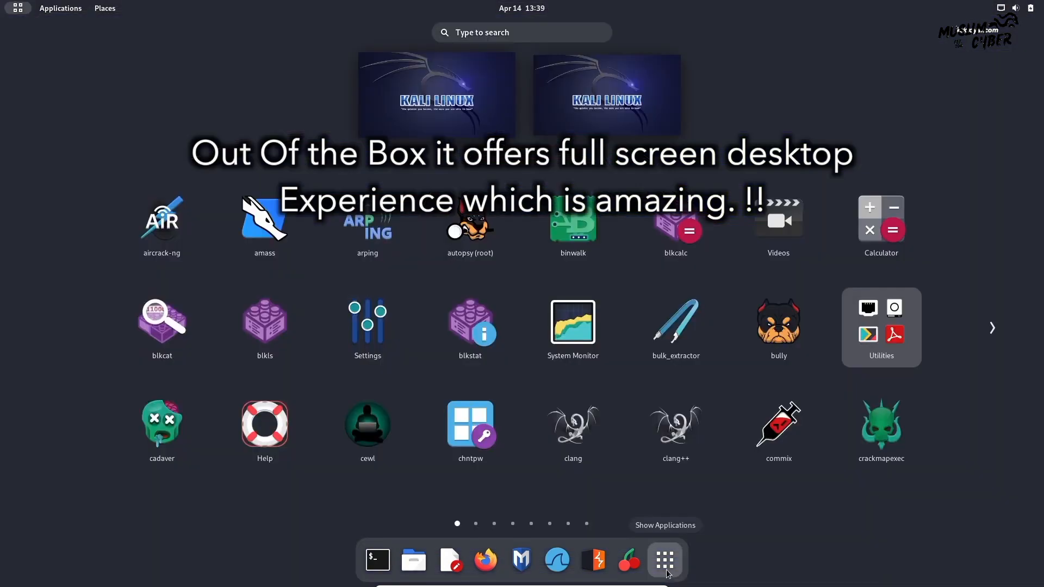
{"action": "left_click", "coordinate": [667, 576]}
{"action": "left_click", "coordinate": [667, 575]}
{"action": "scroll", "coordinate": [699, 399], "scroll_direction": "down", "scroll_amount": 1}
{"action": "scroll", "coordinate": [701, 405], "scroll_direction": "down", "scroll_amount": 5}
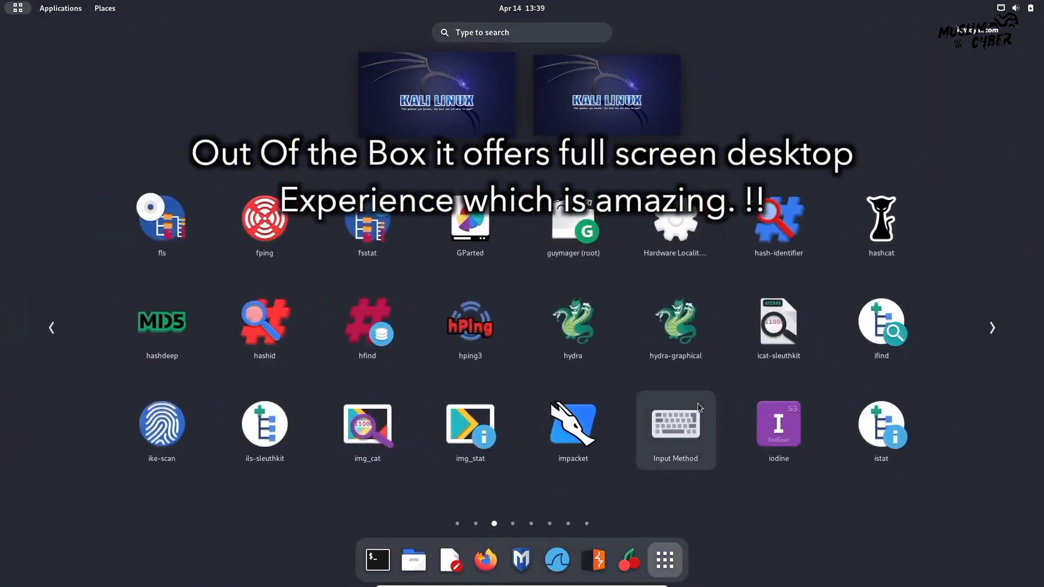
{"action": "scroll", "coordinate": [707, 416], "scroll_direction": "up", "scroll_amount": 3}
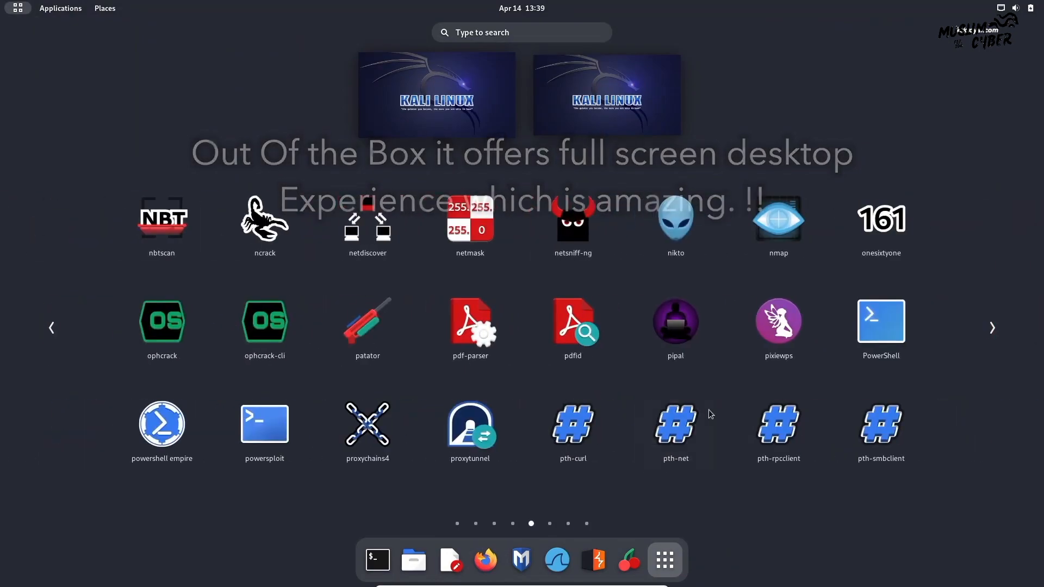
{"action": "left_click", "coordinate": [673, 569]}
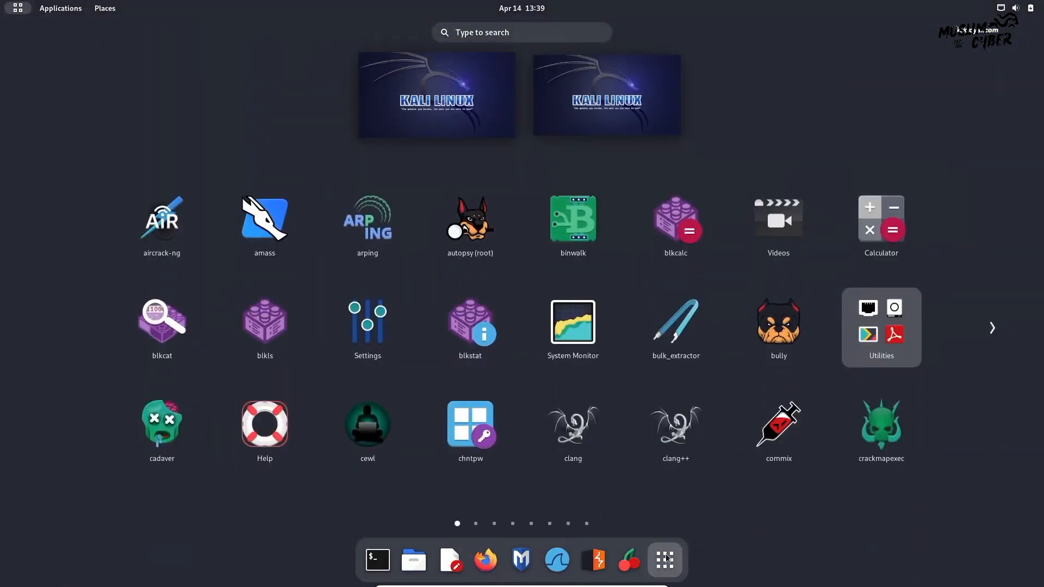
{"action": "left_click", "coordinate": [670, 563]}
Open system Settings and view the About details showing Kali GNU/Linux Rolling
{"action": "left_click", "coordinate": [1019, 7]}
{"action": "left_click", "coordinate": [963, 40]}
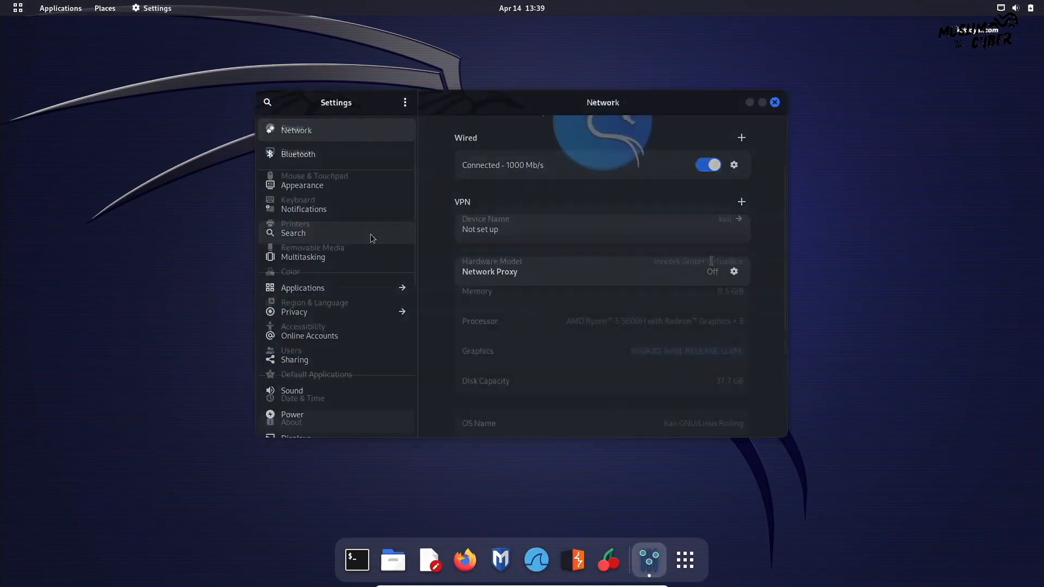
{"action": "triple_click", "coordinate": [714, 383]}
{"action": "scroll", "coordinate": [715, 383], "scroll_direction": "down", "scroll_amount": 3}
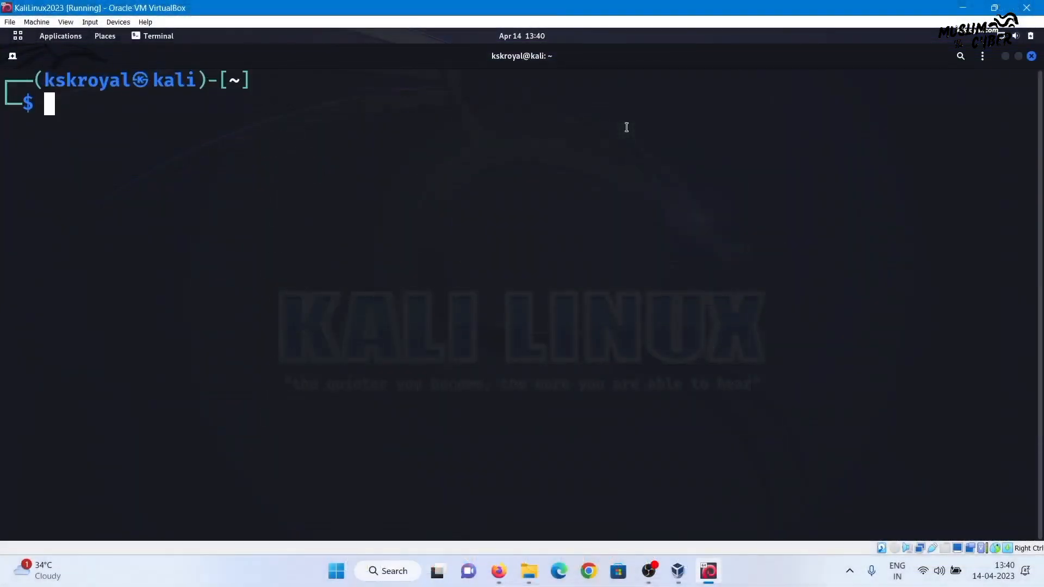
Run 'sudo apt update && sudo apt upgrade', confirm with y, then run 'sudo reboot now'
{"action": "type", "text": "sudo apt u"}
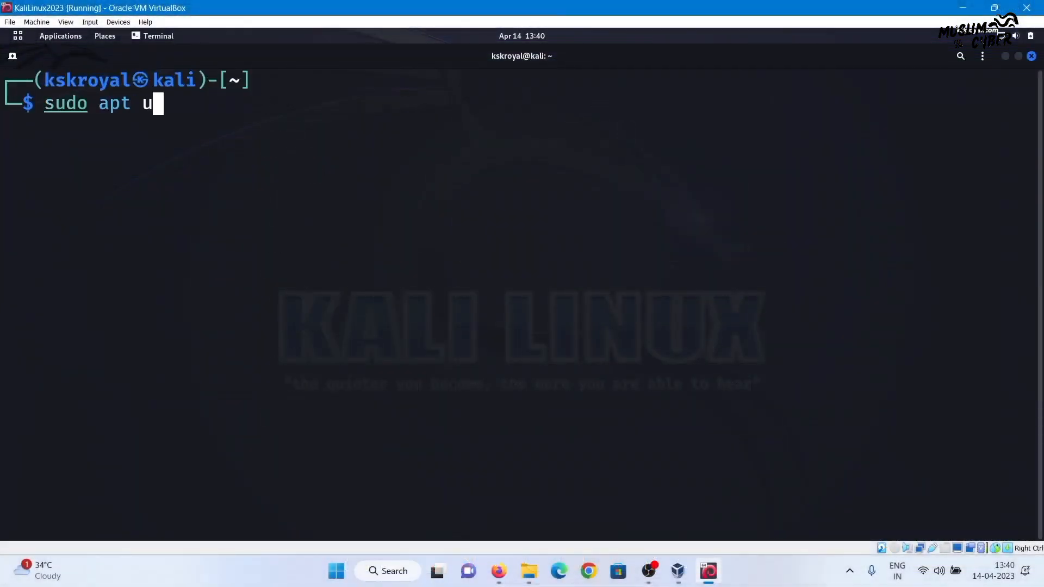
{"action": "type", "text": "pdate && sudo apt upgrade"}
{"action": "key", "text": "Return"}
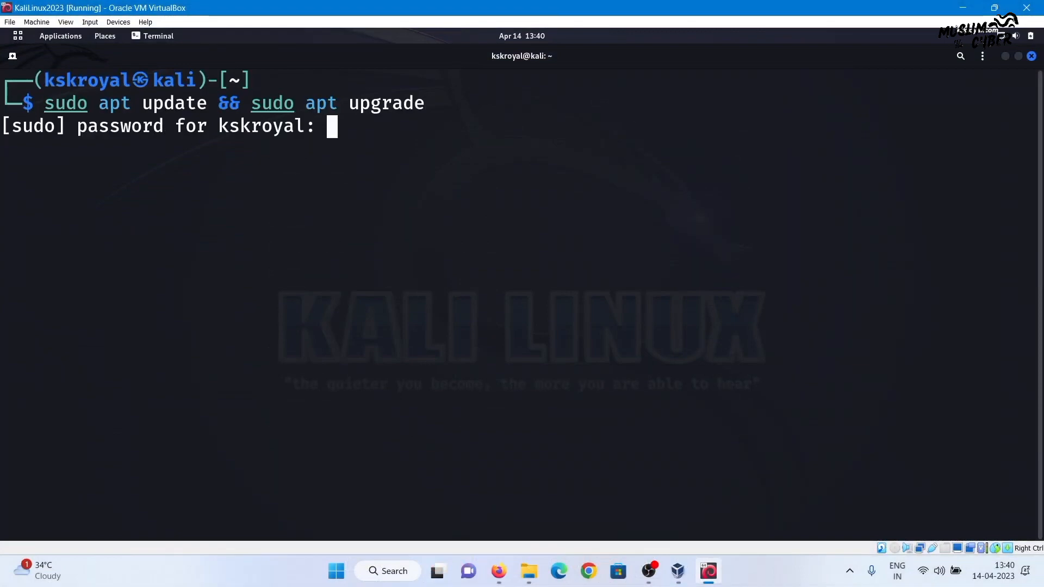
{"action": "key", "text": "Return"}
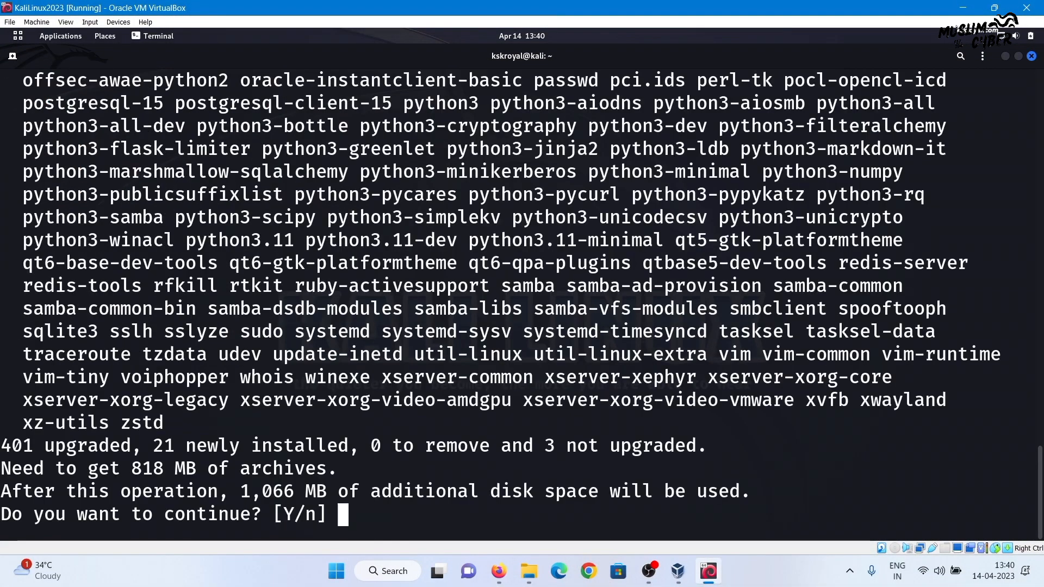
{"action": "type", "text": "y"}
{"action": "key", "text": "Return"}
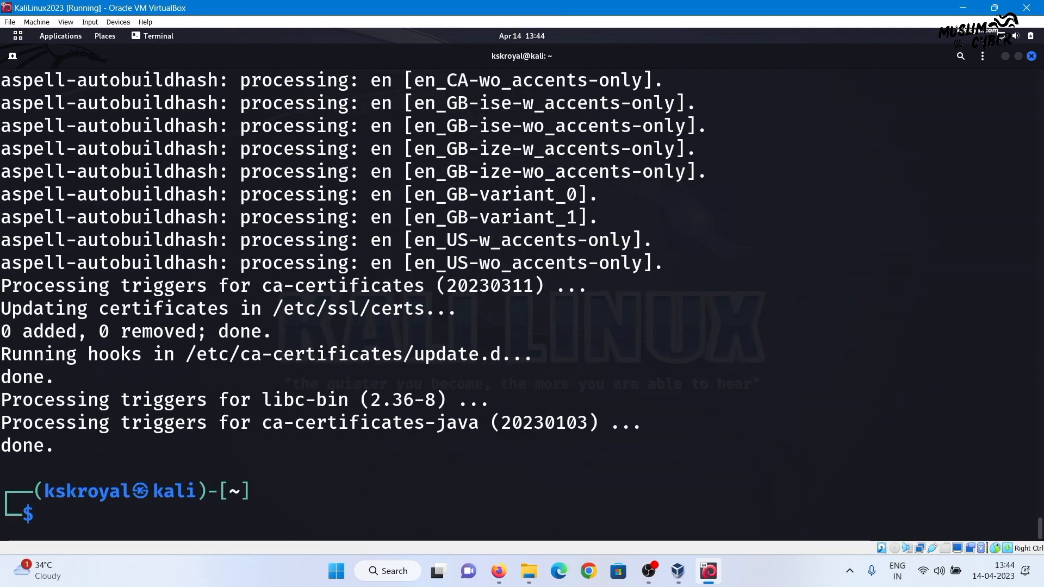
{"action": "type", "text": "sudo reboot now"}
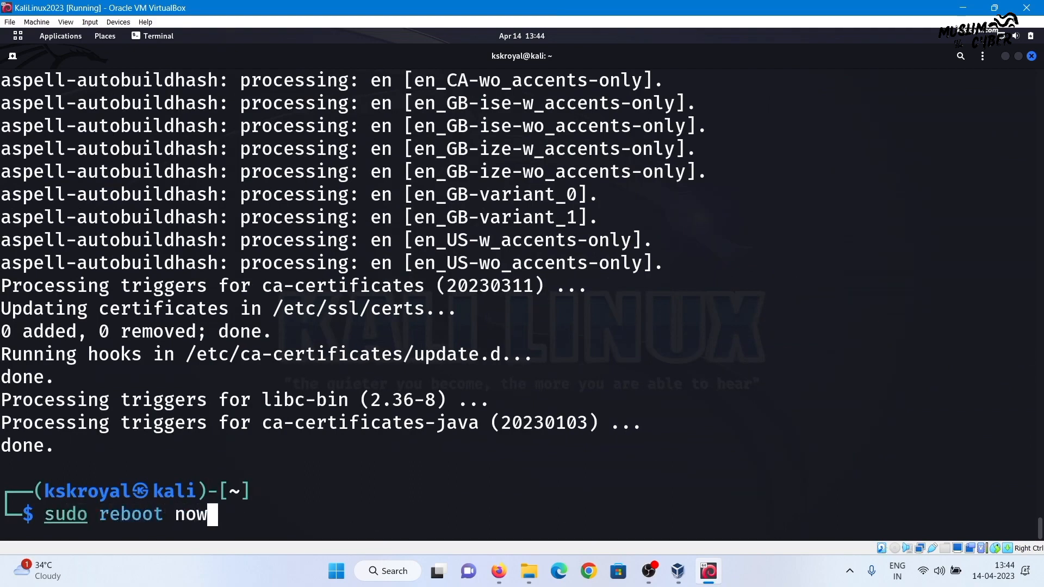
{"action": "key", "text": "Return"}
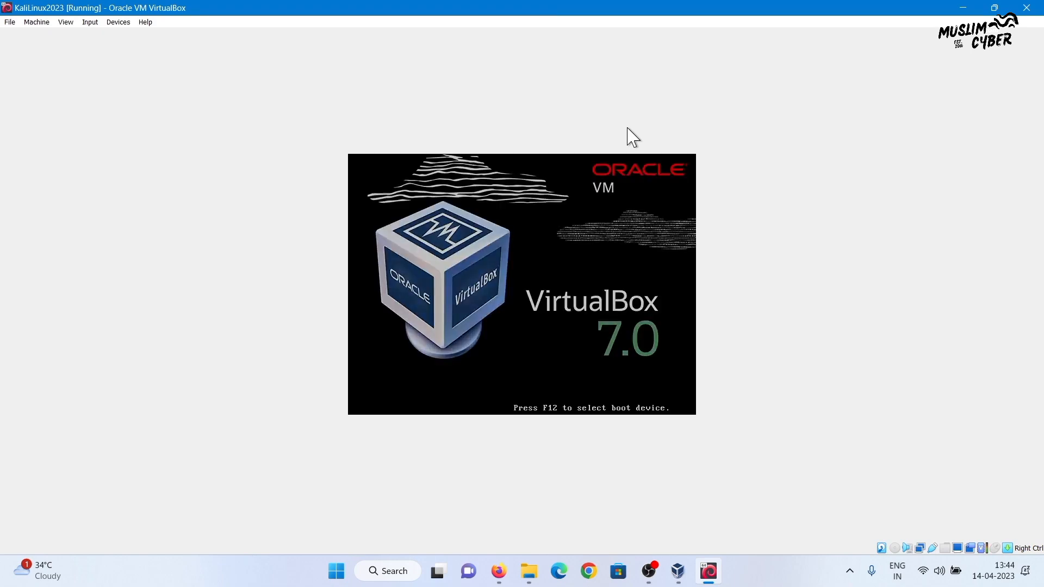
Log back into the Kali desktop with the user's password and open a terminal window
{"action": "left_click", "coordinate": [577, 267]}
{"action": "type", "text": "••"}
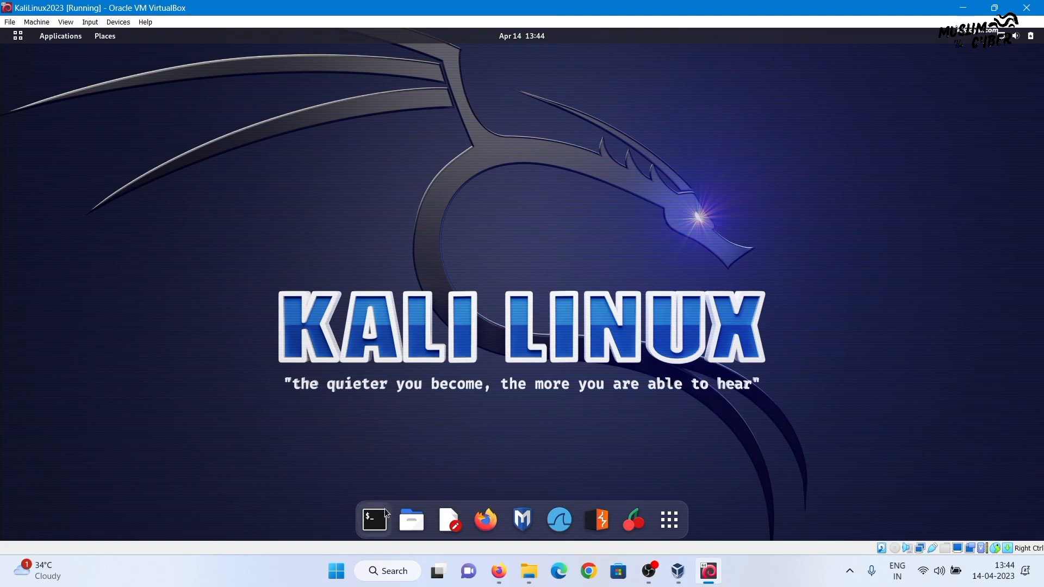
{"action": "left_click", "coordinate": [383, 522]}
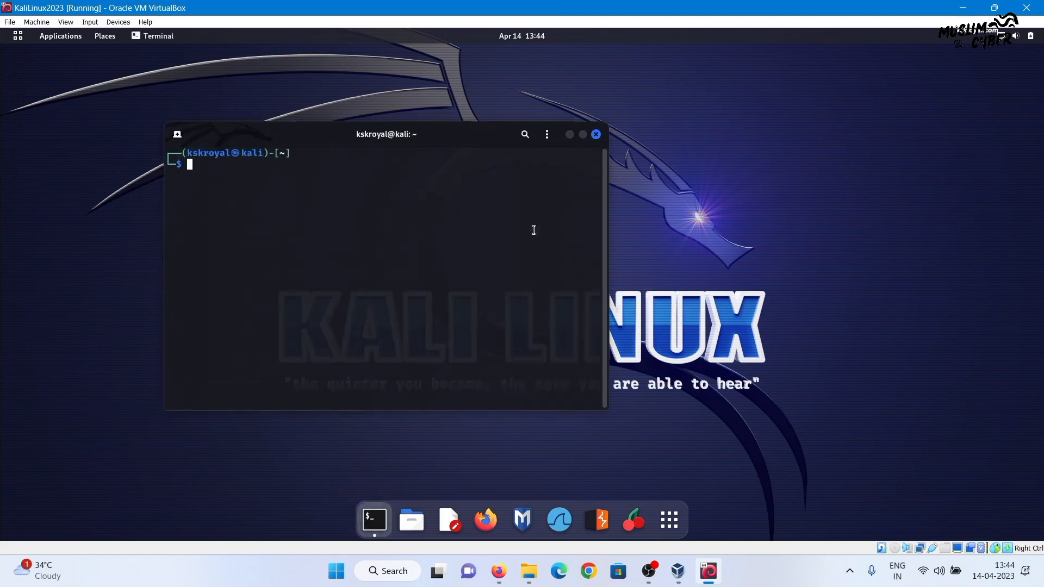
{"action": "left_click_drag", "start_coordinate": [602, 143], "coordinate": [576, 93]}
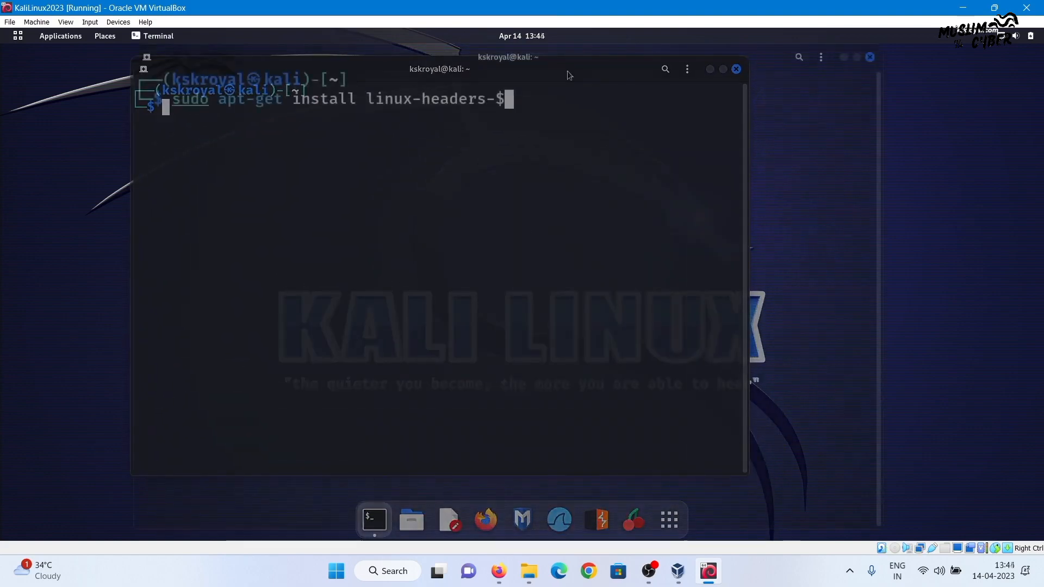
Install linux-headers-$(uname -r) with sudo, entering the password and confirming with y
{"action": "type", "text": "()"}
{"action": "key", "text": "Left"}
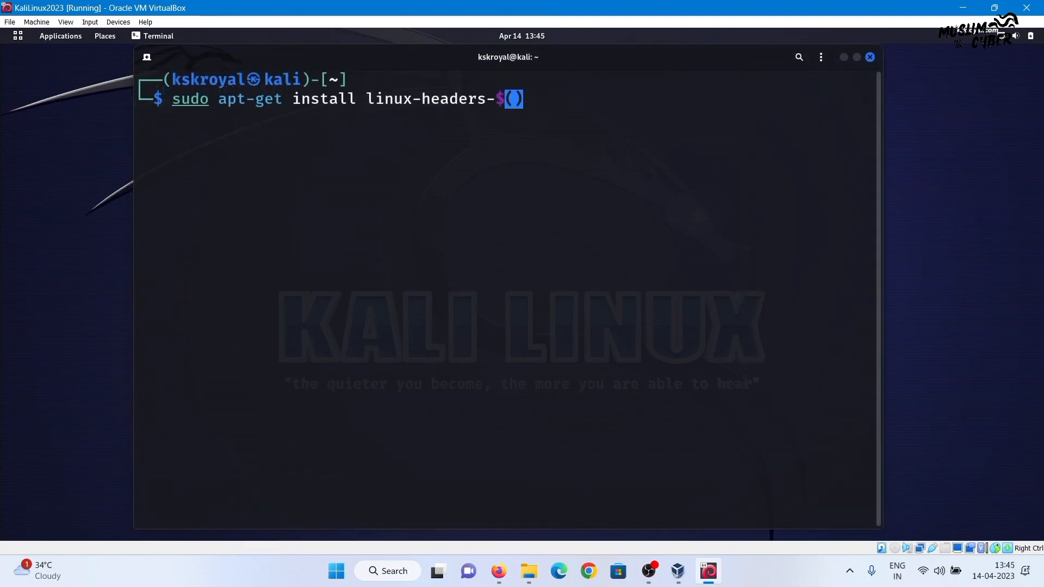
{"action": "type", "text": "uname -r"}
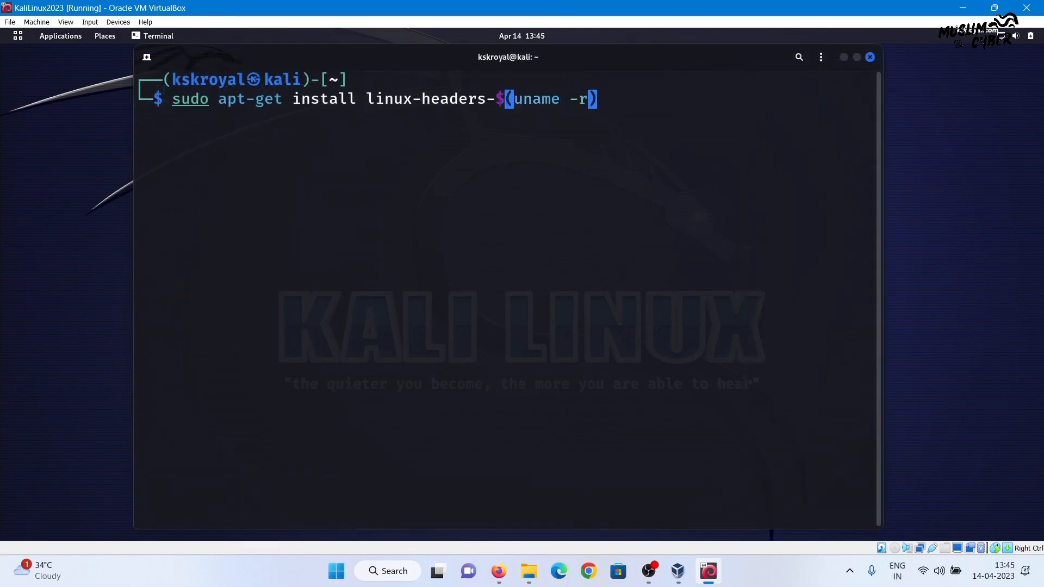
{"action": "key", "text": "Right"}
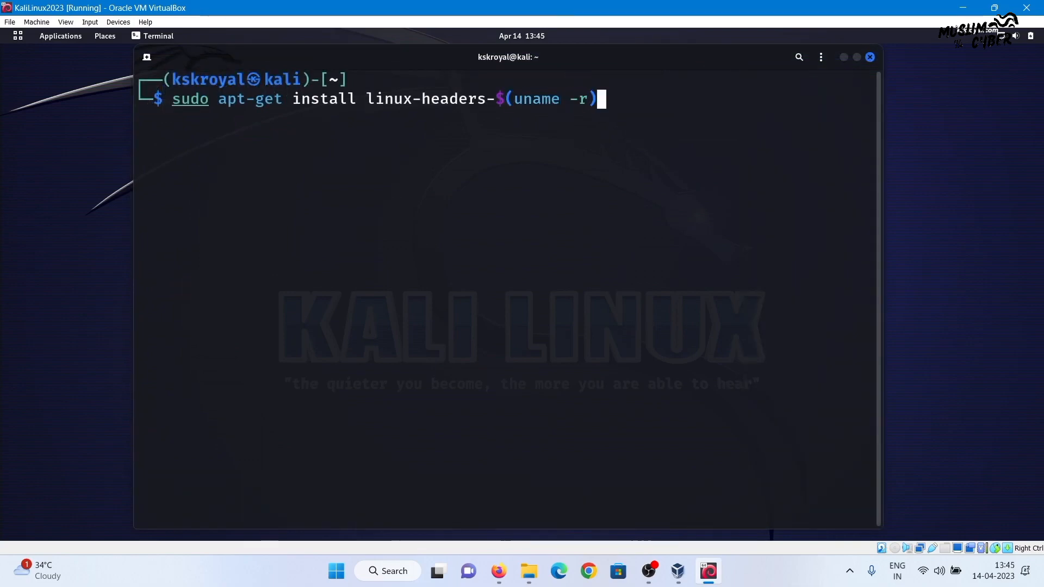
{"action": "key", "text": "Return"}
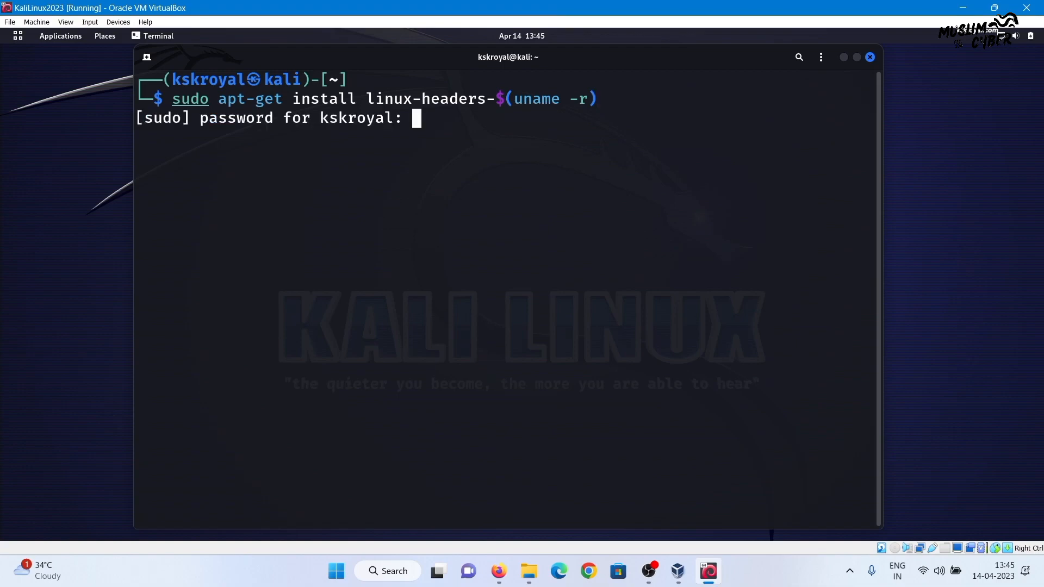
{"action": "key", "text": "Return"}
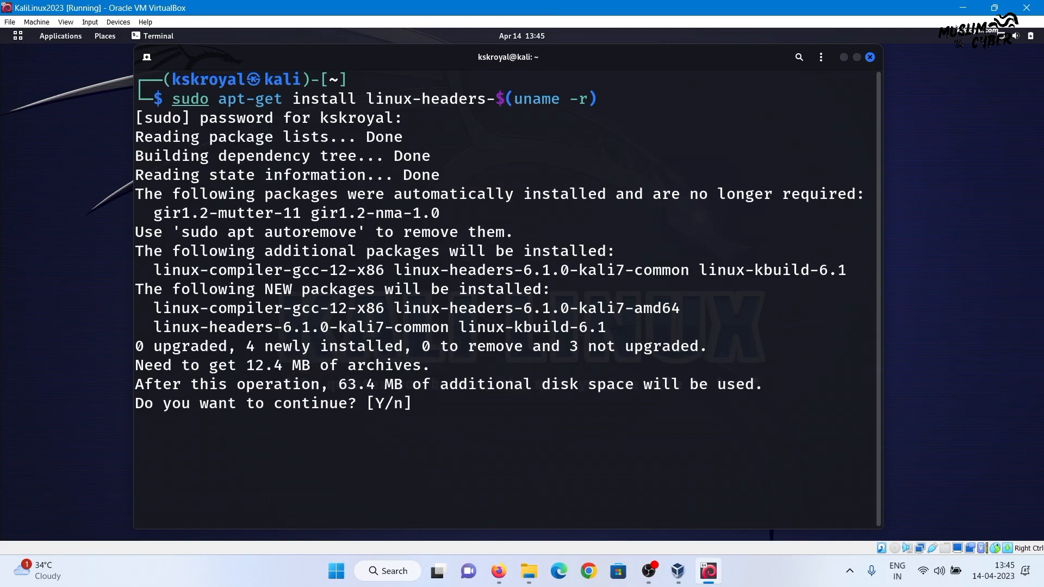
{"action": "type", "text": "y"}
{"action": "key", "text": "Return"}
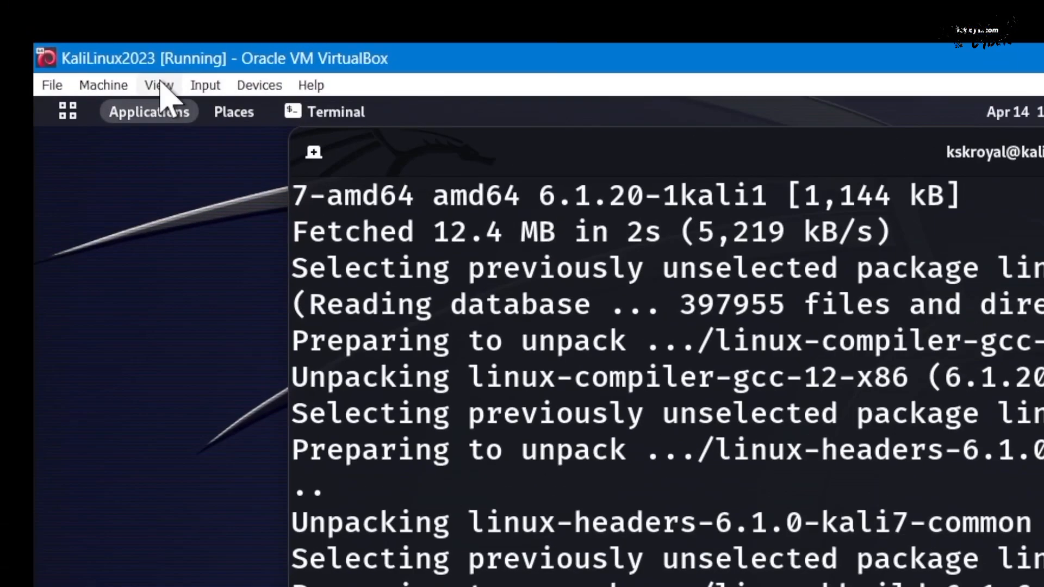
Insert the Guest Additions CD image and open the VBox_GAs_7.0.6 disc in Files
{"action": "left_click", "coordinate": [260, 85]}
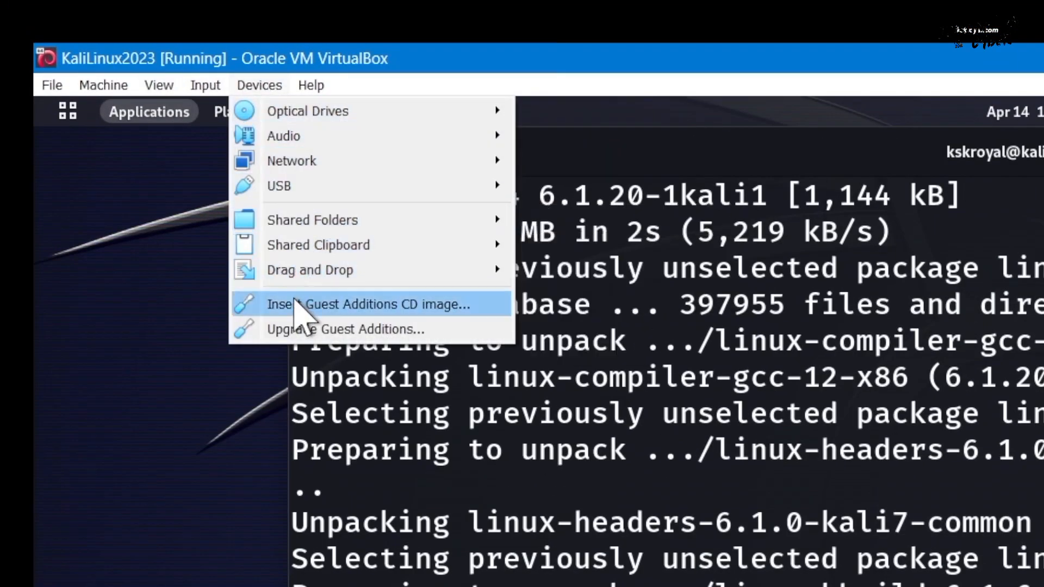
{"action": "left_click", "coordinate": [352, 303]}
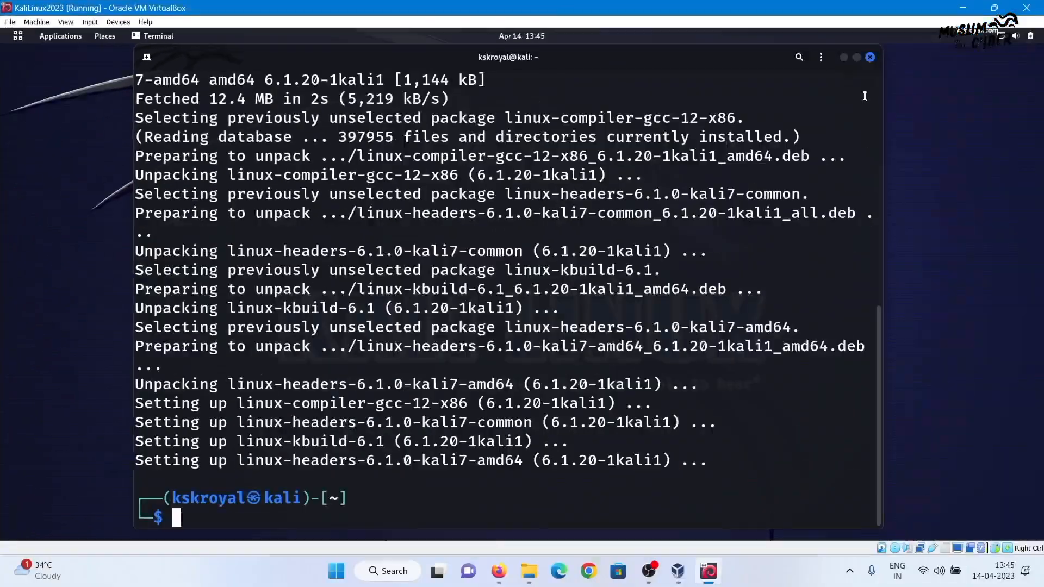
{"action": "left_click", "coordinate": [844, 58]}
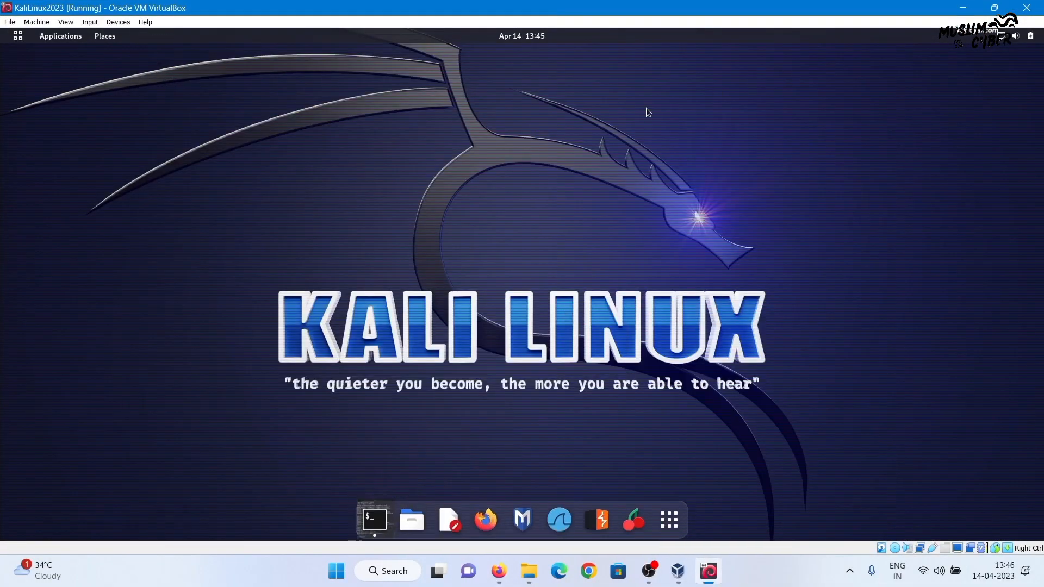
{"action": "left_click_drag", "start_coordinate": [411, 127], "coordinate": [545, 124]}
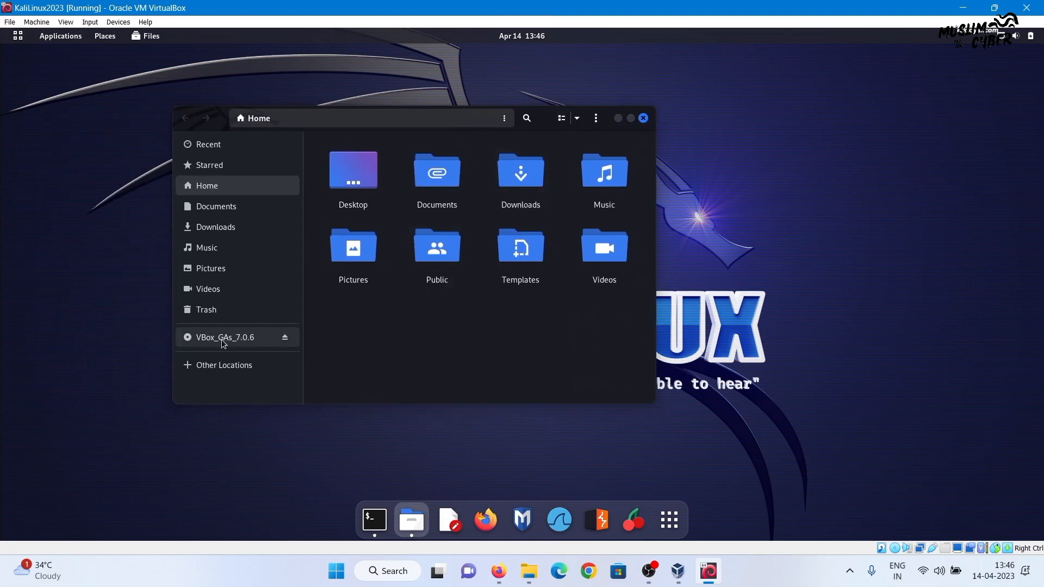
{"action": "left_click", "coordinate": [223, 340]}
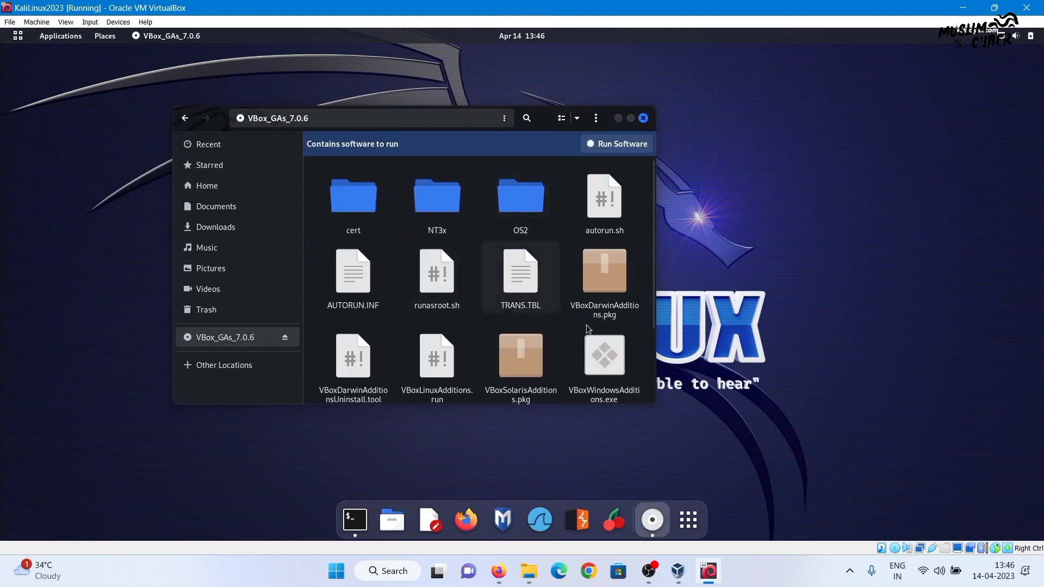
{"action": "left_click_drag", "start_coordinate": [655, 405], "coordinate": [867, 480]}
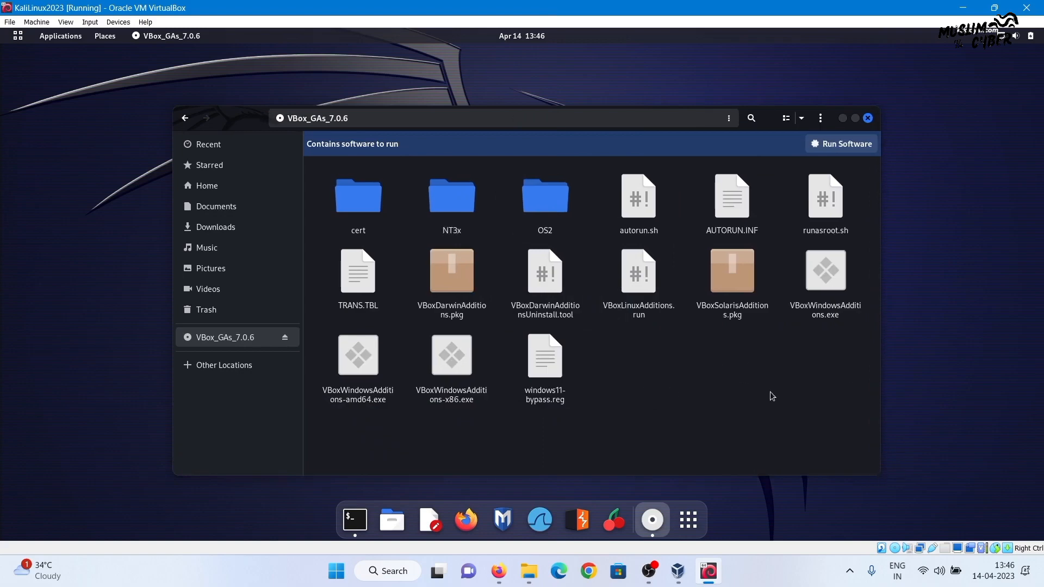
Copy all files from the VBox_GAs_7.0.6 disc and paste them into Documents
{"action": "key", "text": "ctrl+a"}
{"action": "right_click", "coordinate": [648, 189]}
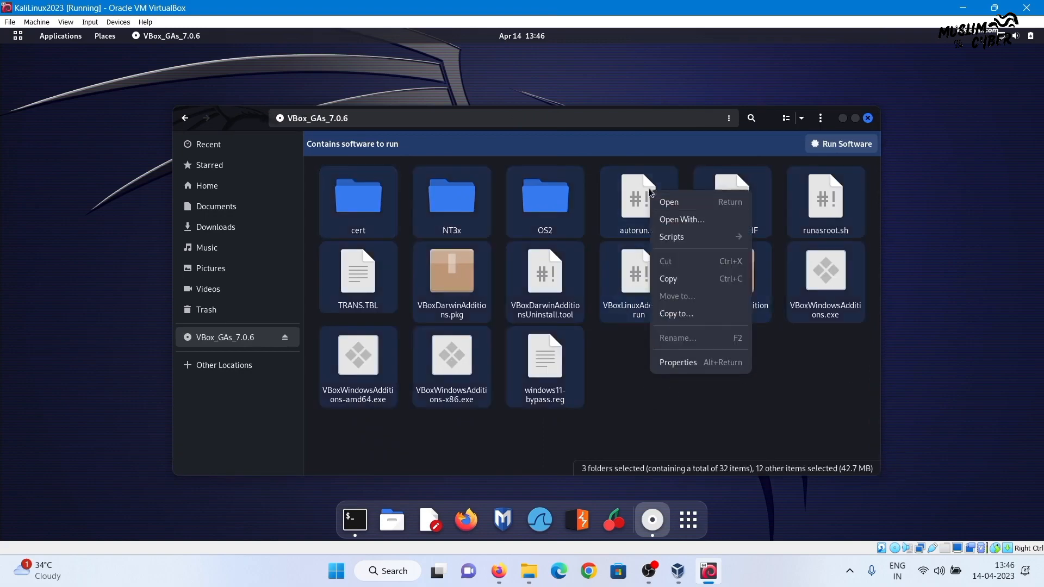
{"action": "left_click", "coordinate": [672, 279]}
{"action": "left_click", "coordinate": [216, 206]}
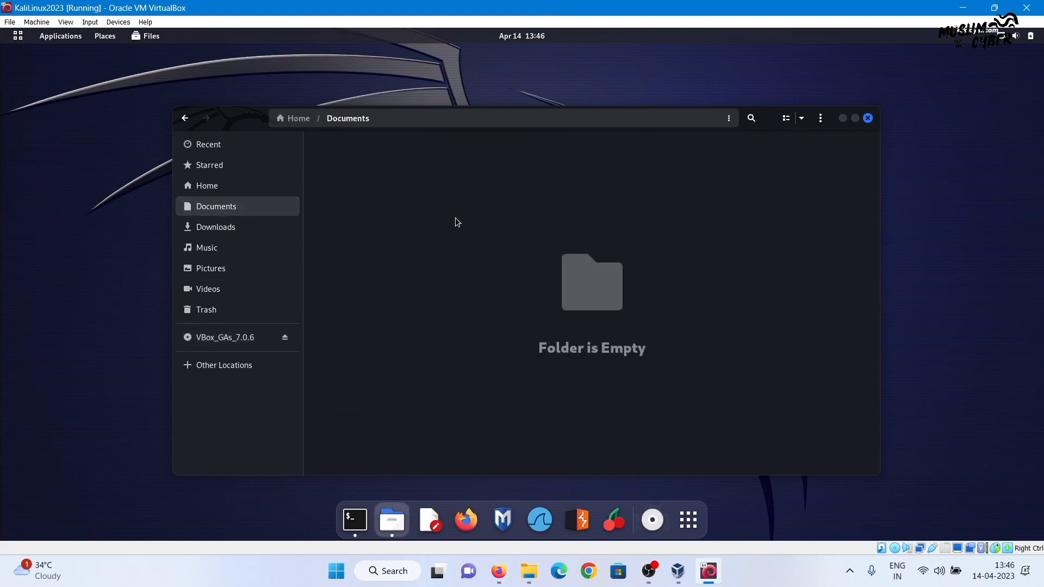
{"action": "right_click", "coordinate": [496, 199]}
{"action": "left_click", "coordinate": [517, 253]}
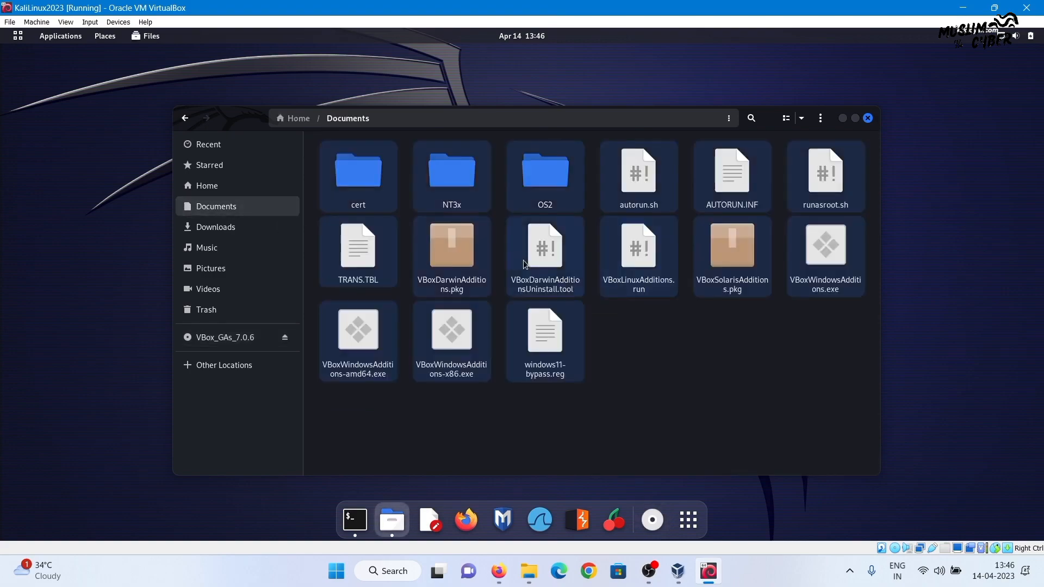
{"action": "left_click", "coordinate": [745, 326]}
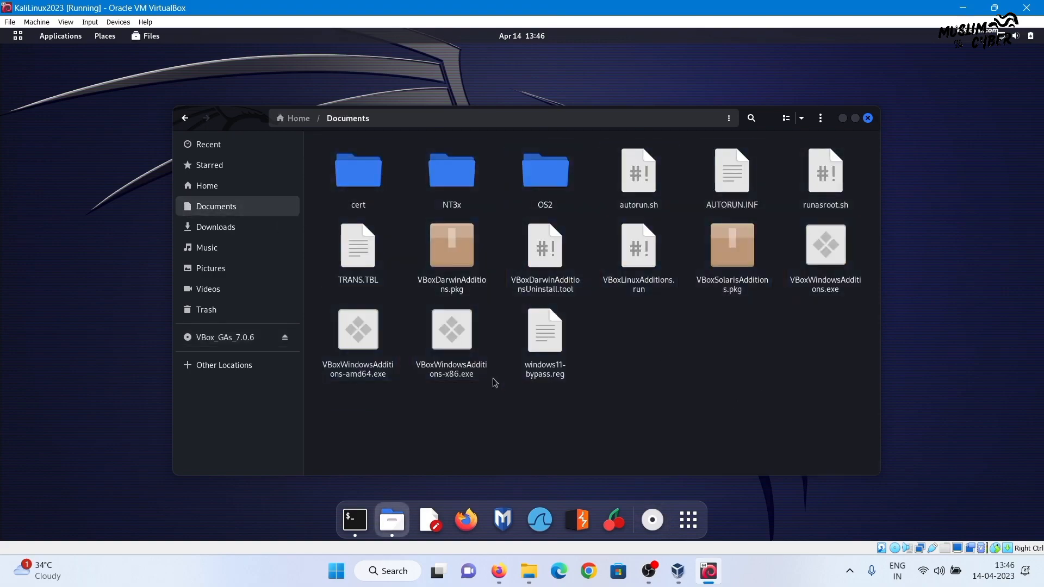
{"action": "left_click", "coordinate": [366, 516]}
Change into the Documents folder and list its .run files
{"action": "key", "text": "ctrl+l"}
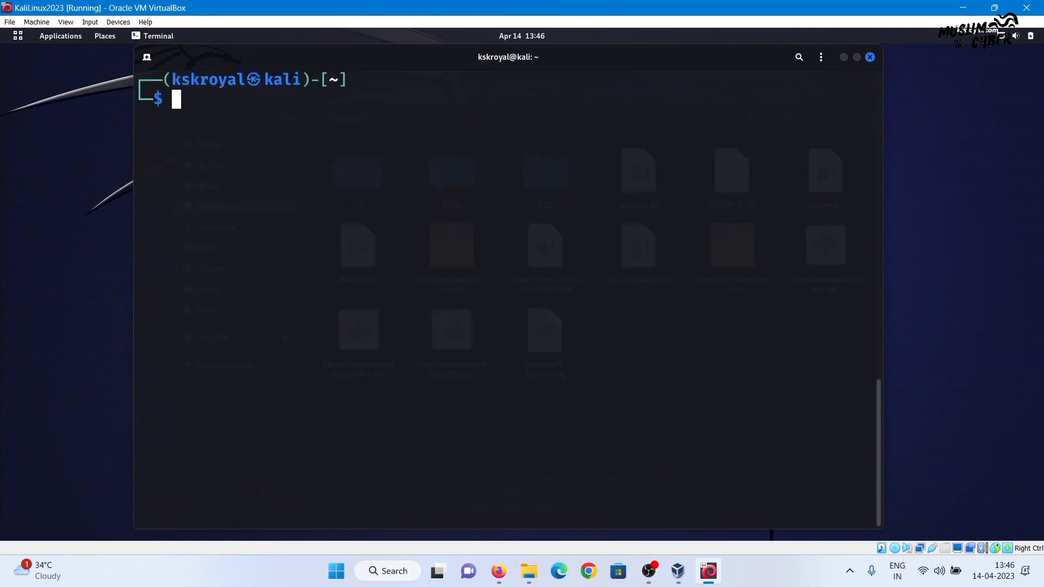
{"action": "type", "text": "cd Doc"}
{"action": "key", "text": "Tab"}
{"action": "key", "text": "Return"}
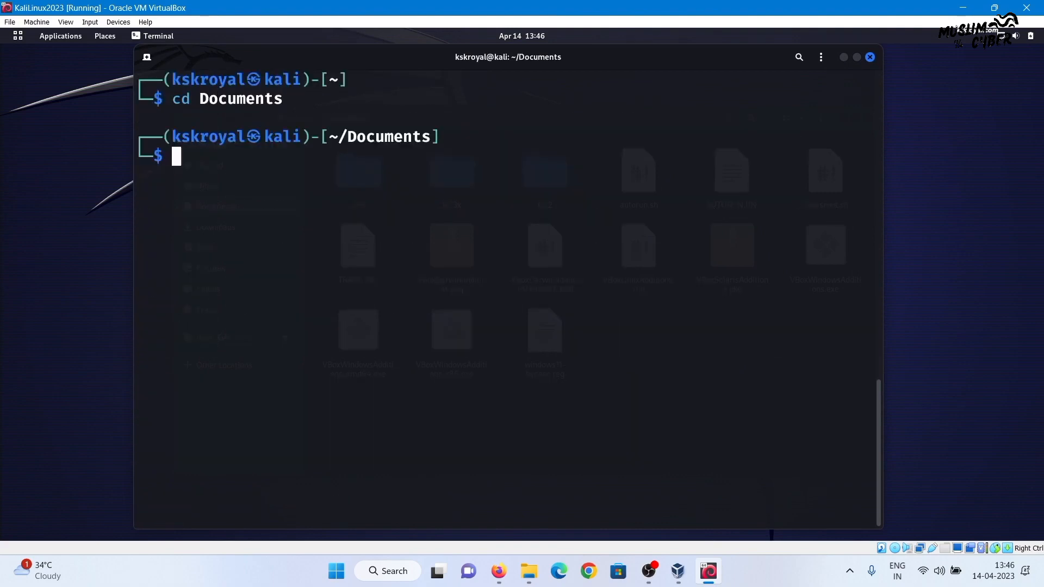
{"action": "type", "text": "ls *run"}
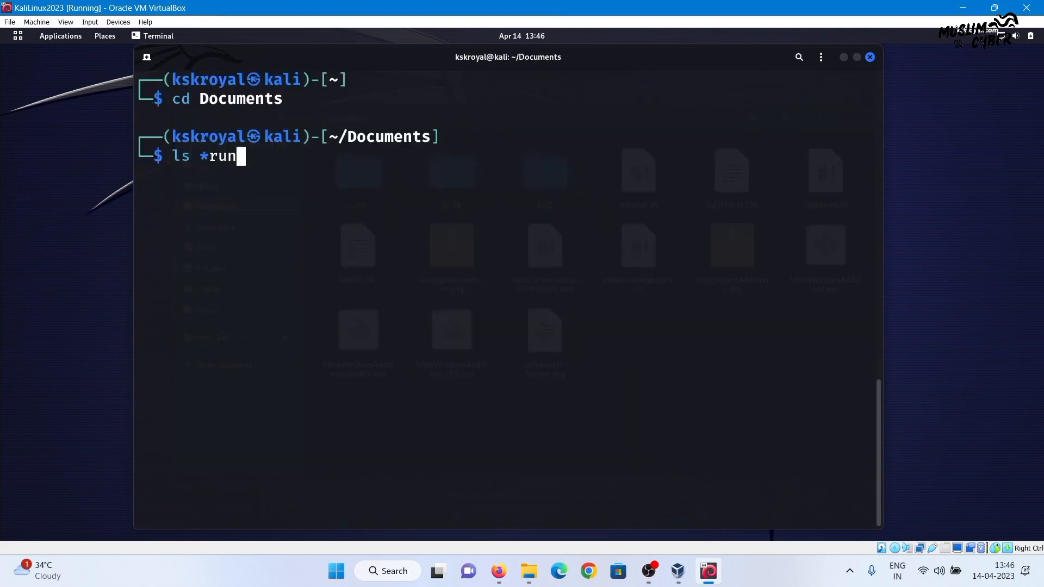
{"action": "key", "text": "Return"}
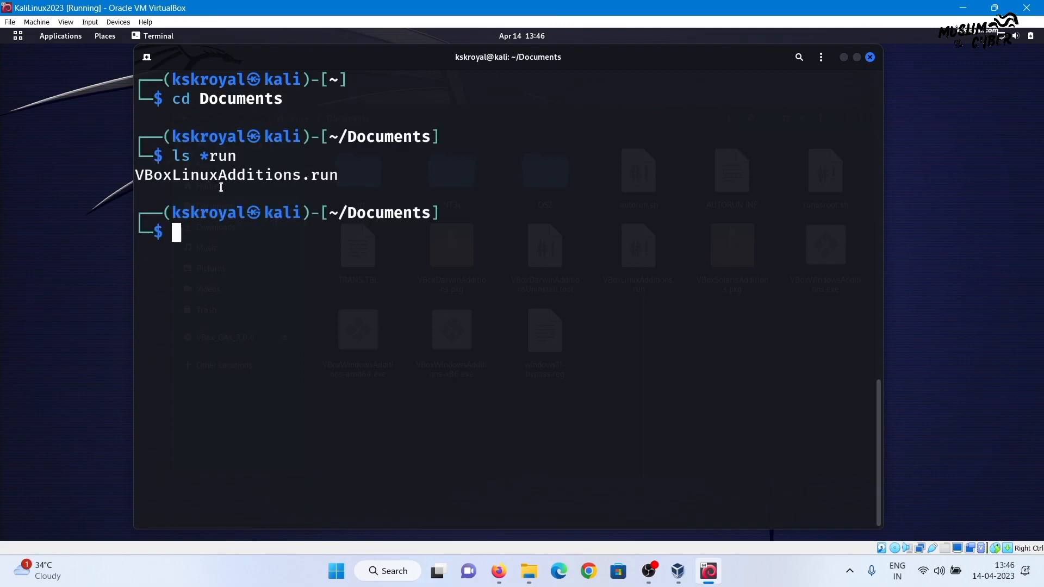
Make VBoxLinuxAdditions.run executable with chmod 777
{"action": "double_click", "coordinate": [253, 174]}
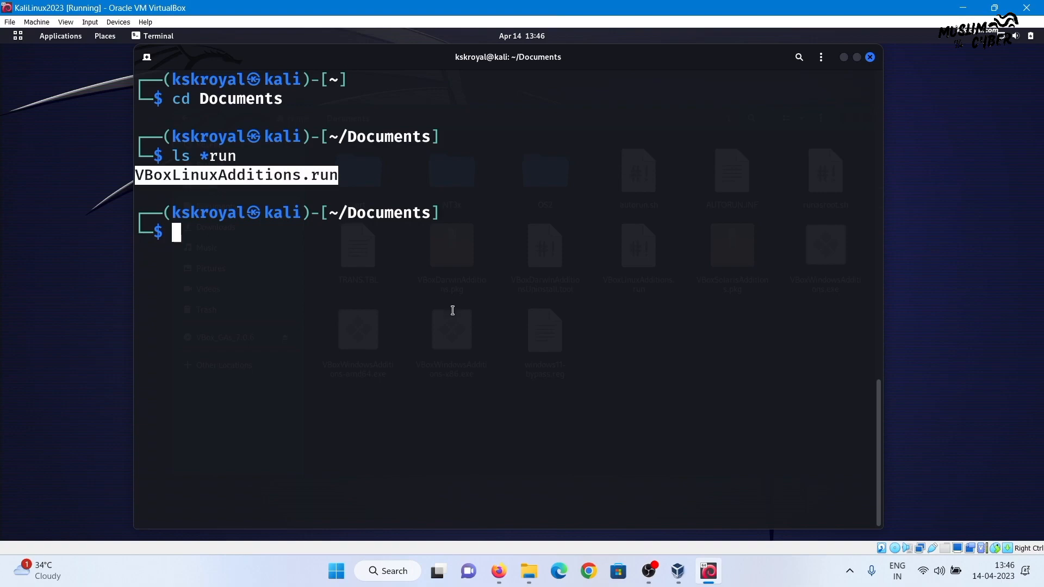
{"action": "type", "text": "chmod "}
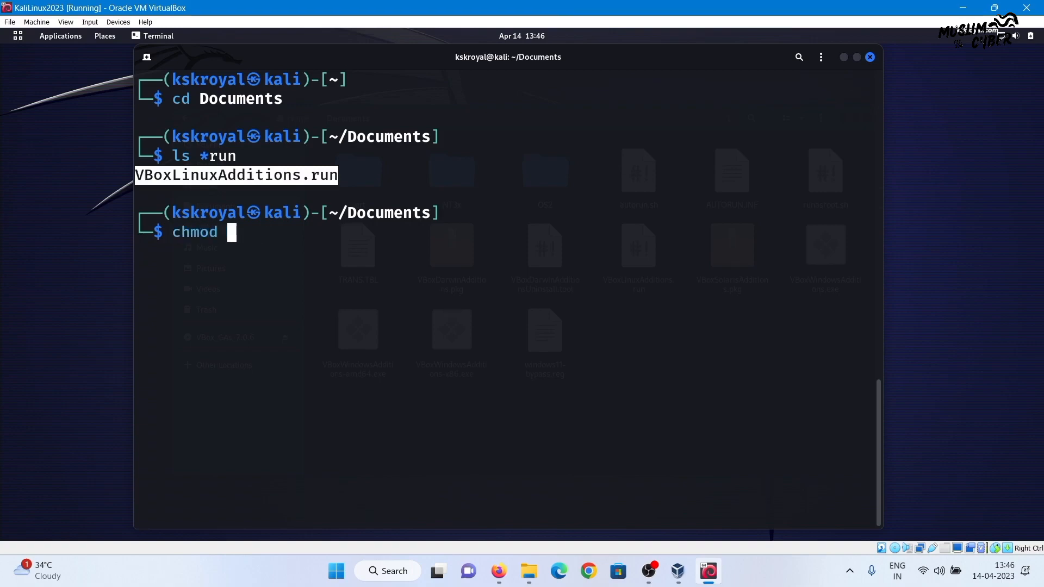
{"action": "type", "text": "777"}
{"action": "key", "text": "ctrl+shift+v"}
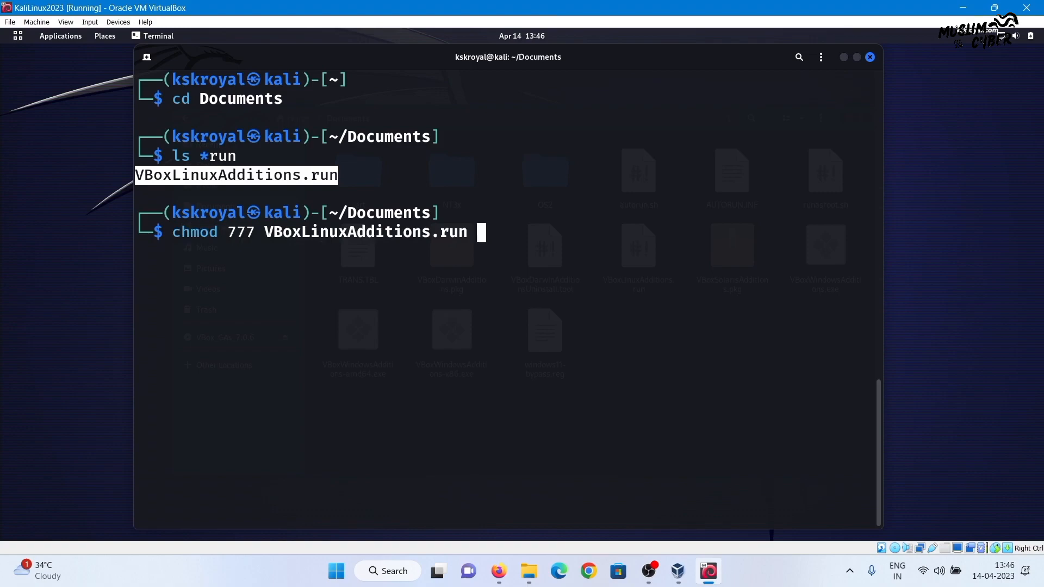
{"action": "key", "text": "Return"}
Run sudo ./VBoxLinuxAdditions.run and answer yes to continue the installation
{"action": "type", "text": "sudo "}
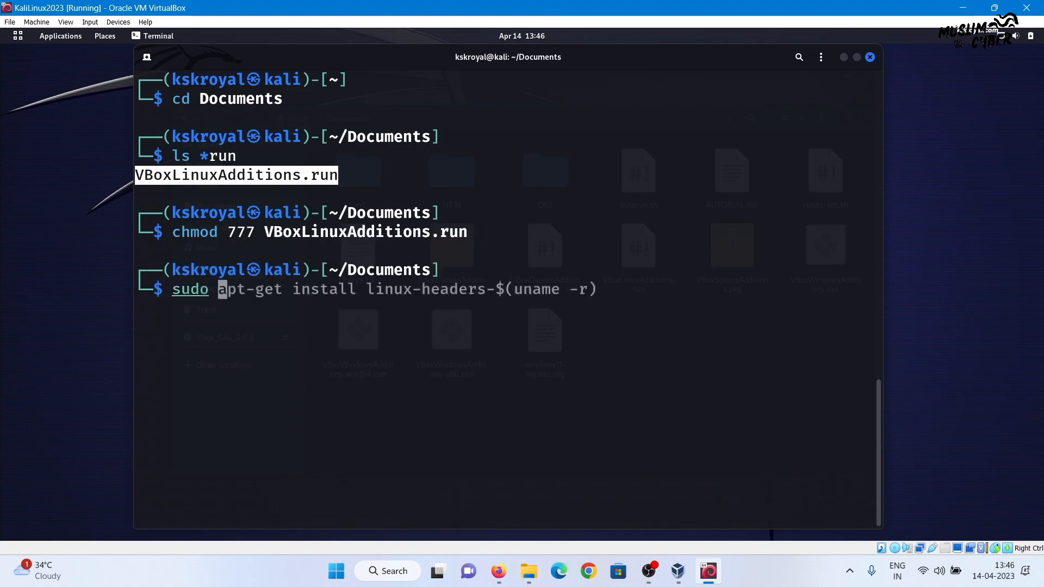
{"action": "type", "text": "./VBoxLi"}
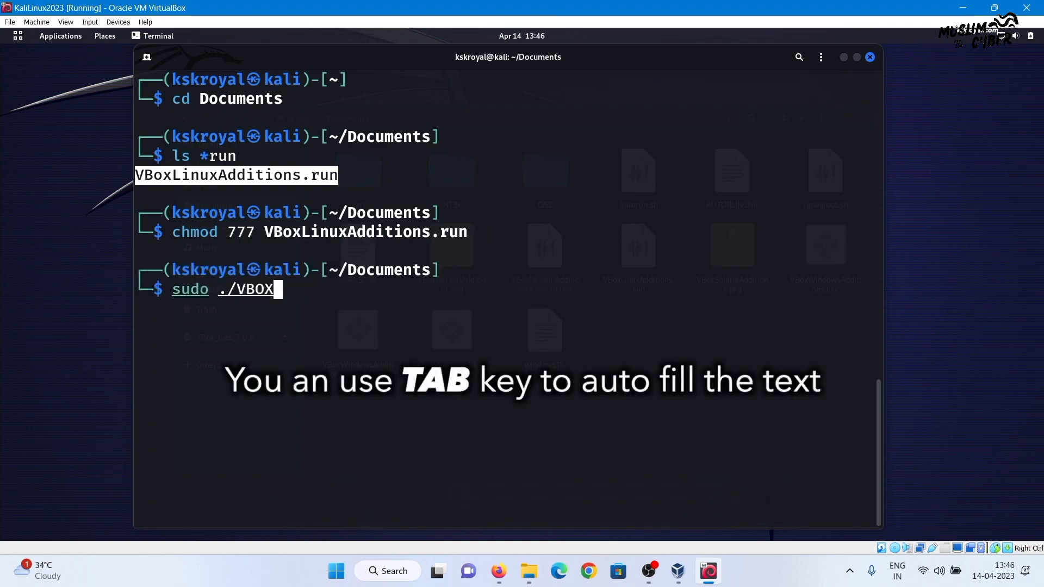
{"action": "key", "text": "Tab"}
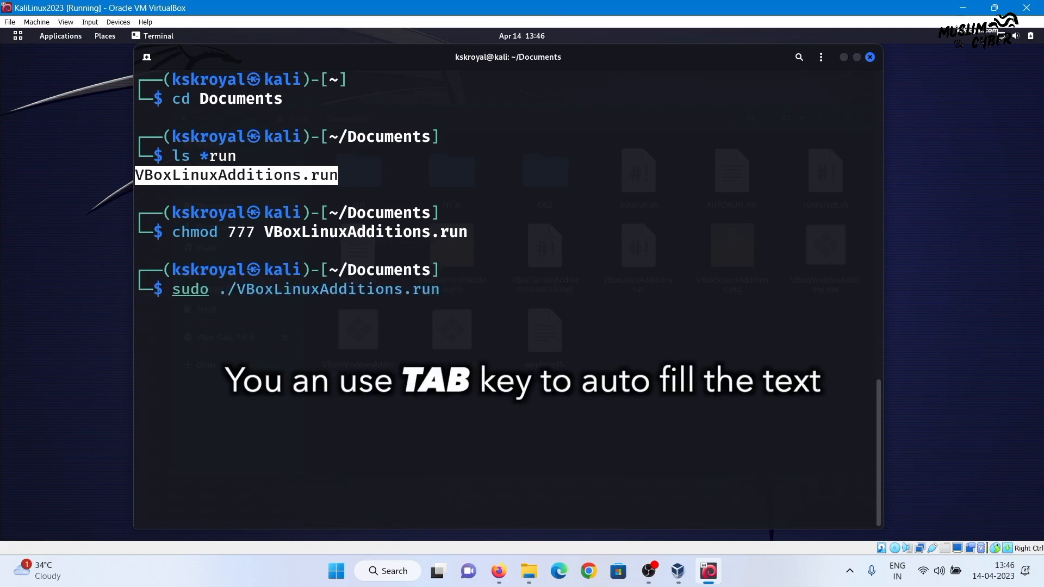
{"action": "key", "text": "Return"}
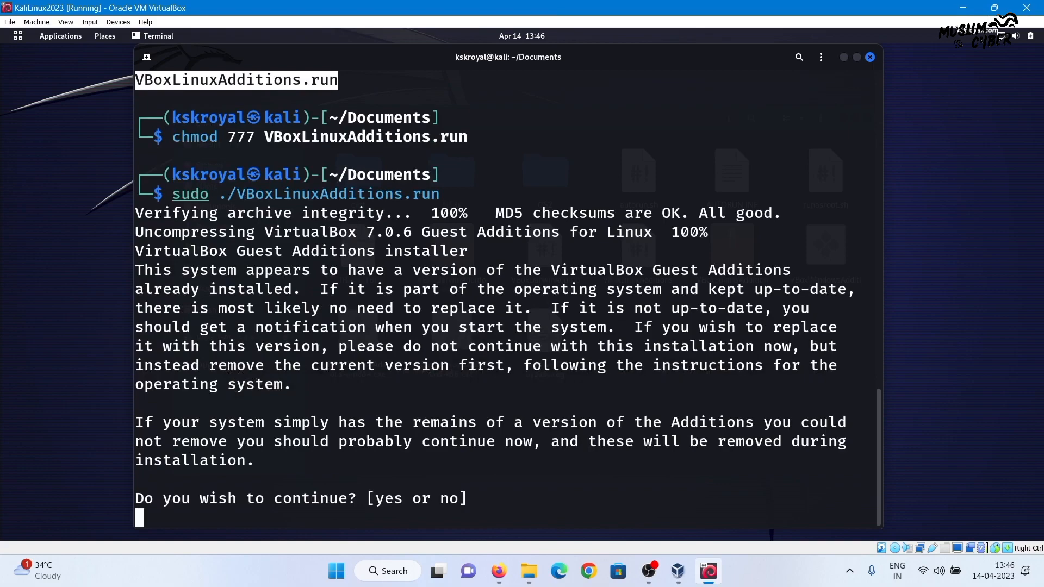
{"action": "type", "text": "yes"}
{"action": "key", "text": "Return"}
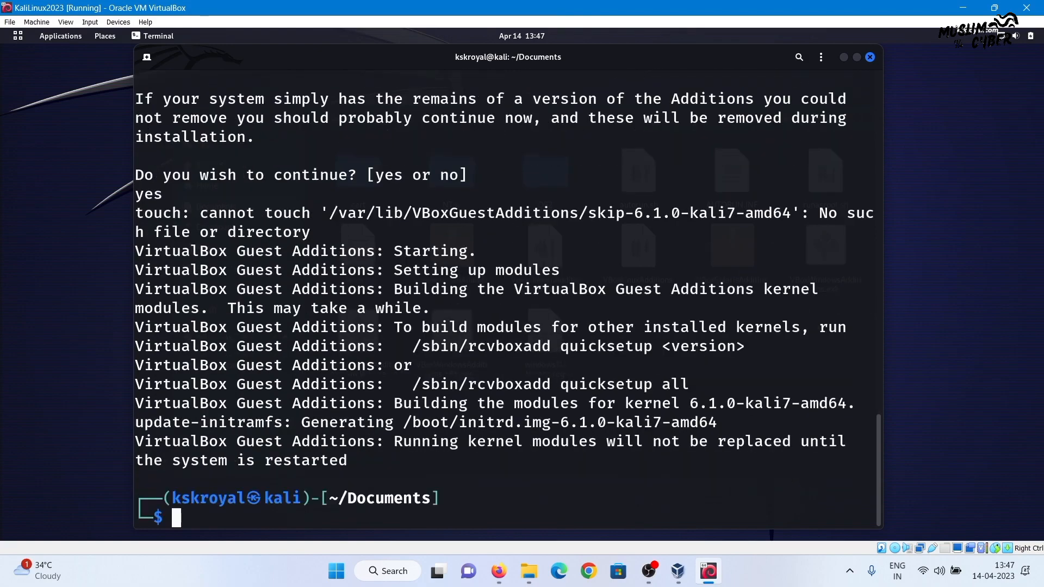
Restart the Kali guest with sudo reboot now
{"action": "double_click", "coordinate": [666, 442]}
{"action": "type", "text": "sudo reboot no"}
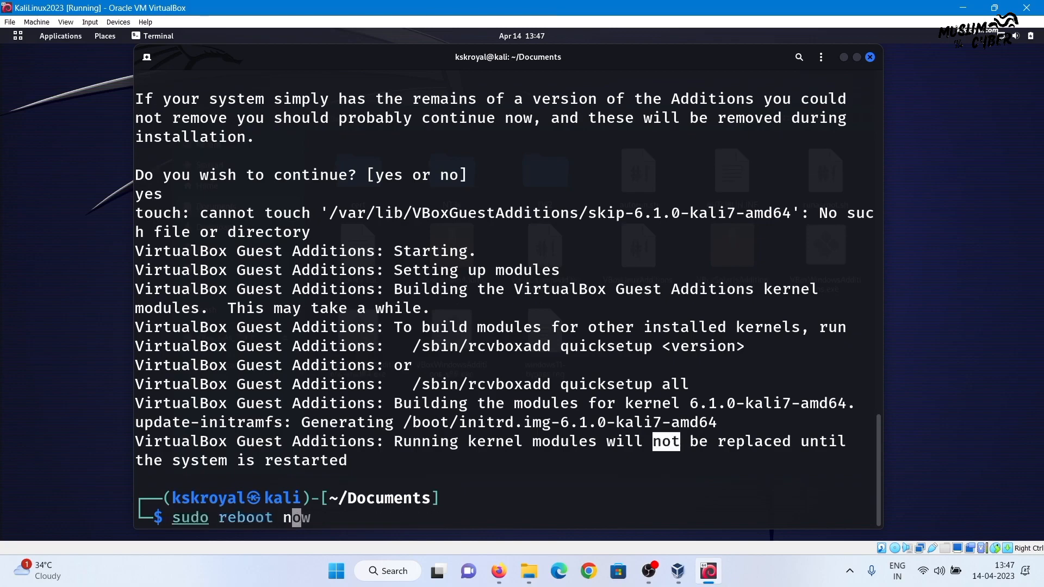
{"action": "type", "text": "w"}
{"action": "key", "text": "BackSpace"}
{"action": "type", "text": "ow"}
{"action": "key", "text": "Return"}
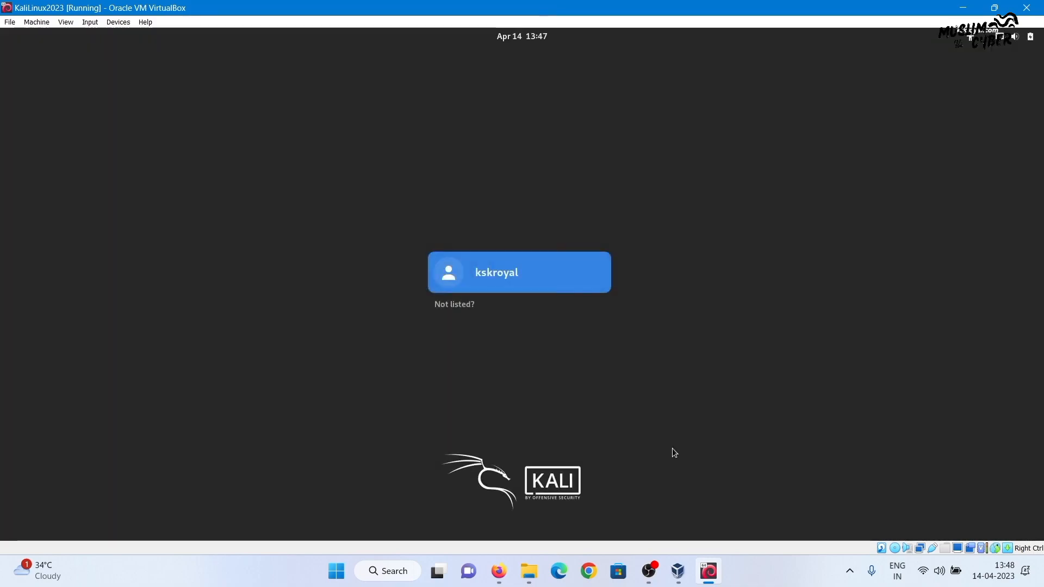
Log in to the Kali desktop with the user's password and launch a terminal from the app overview
{"action": "key", "text": "Return"}
{"action": "type", "text": "kali"}
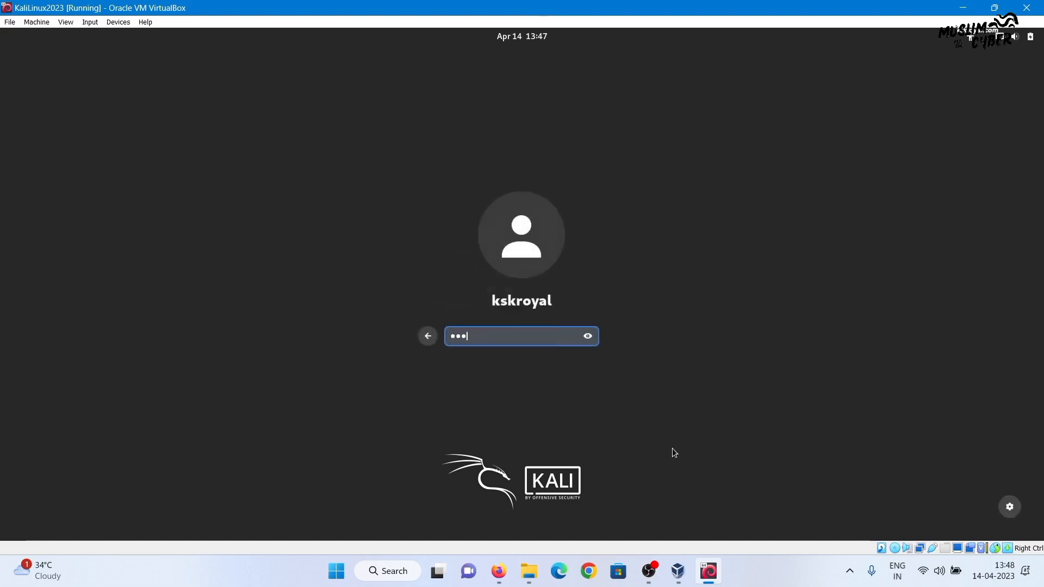
{"action": "key", "text": "Return"}
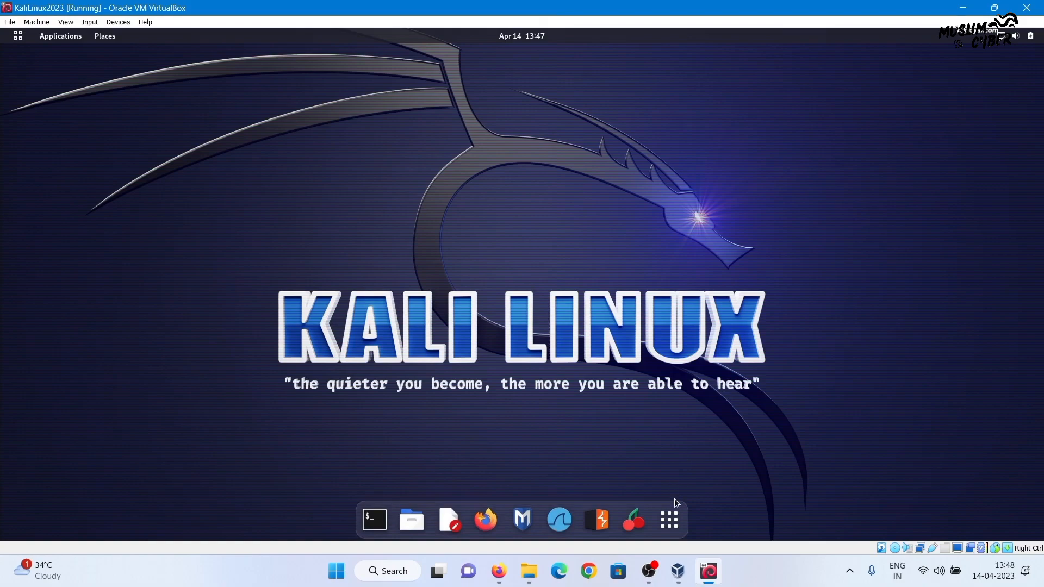
{"action": "left_click", "coordinate": [677, 517]}
{"action": "left_click", "coordinate": [677, 517]}
{"action": "left_click", "coordinate": [677, 516]}
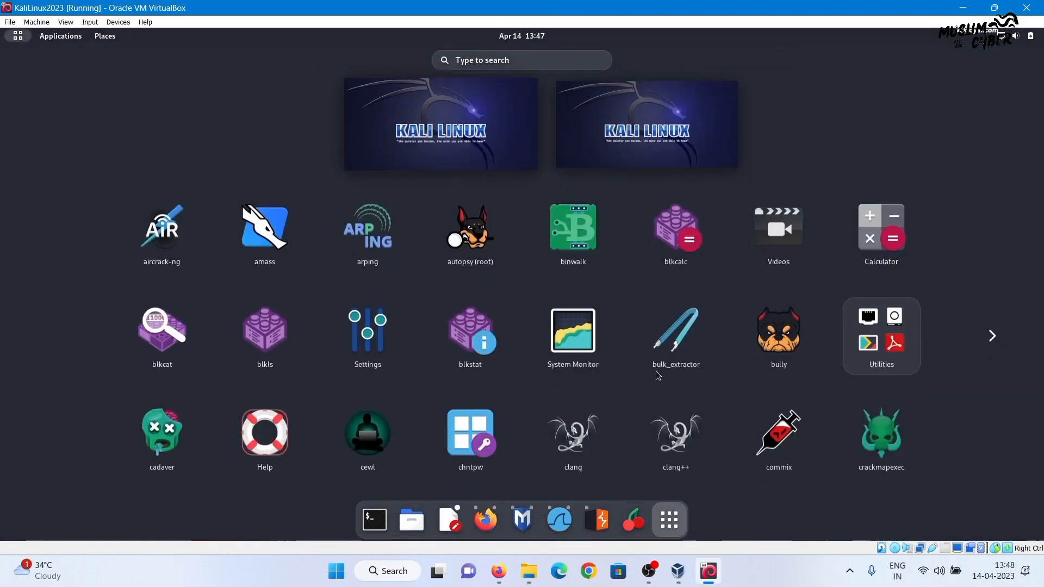
{"action": "scroll", "coordinate": [658, 375], "scroll_direction": "down", "scroll_amount": 5}
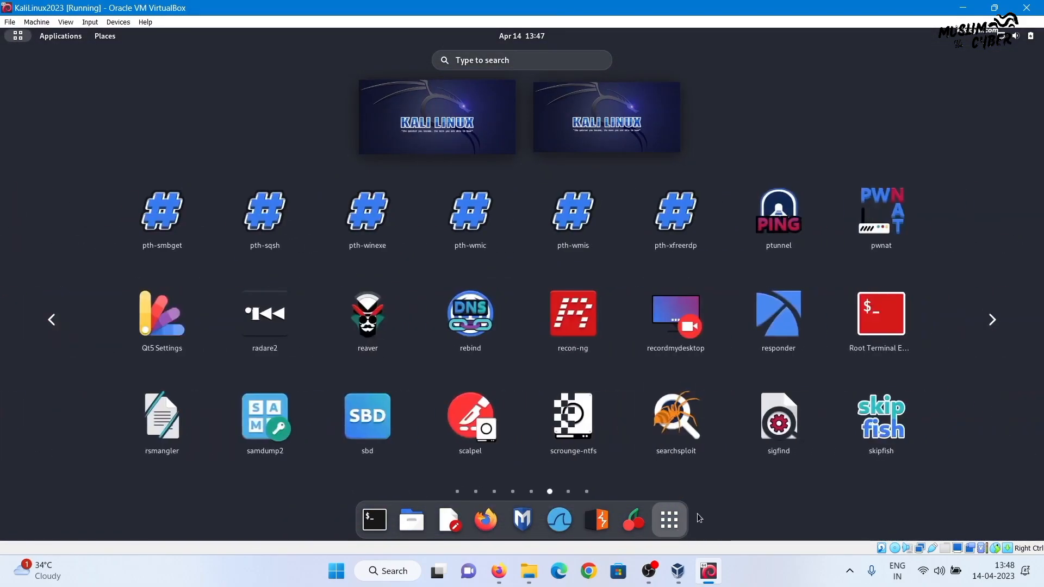
{"action": "left_click", "coordinate": [669, 520]}
{"action": "left_click", "coordinate": [669, 519]}
{"action": "left_click", "coordinate": [375, 519]}
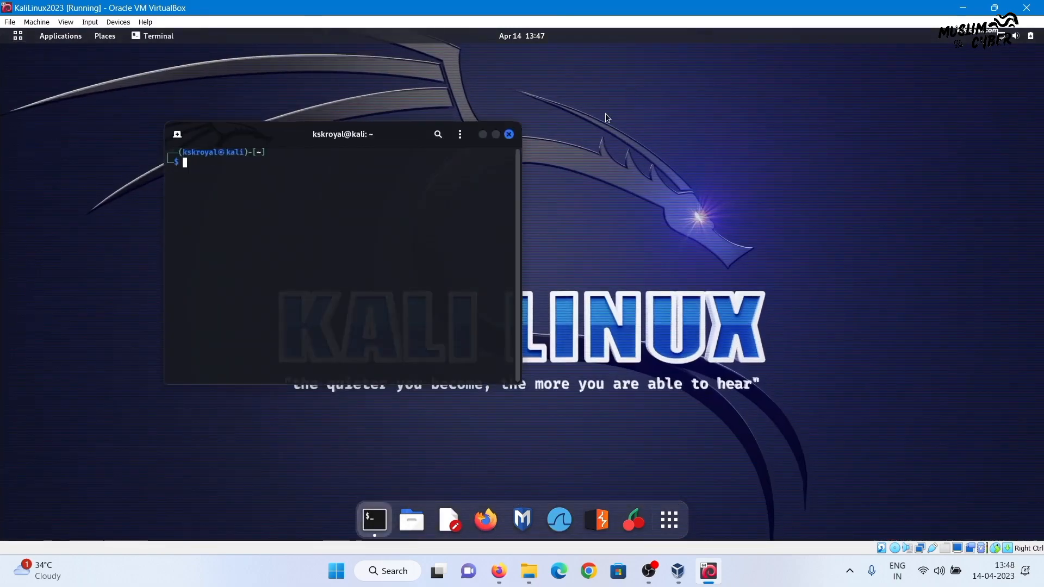
Maximize the terminal, enlarge its text, and run cat /etc/os-release to confirm Kali 2023.1
{"action": "left_click", "coordinate": [496, 135]}
{"action": "key", "text": "ctrl+plus"}
{"action": "key", "text": "ctrl+plus"}
{"action": "key", "text": "ctrl+plus"}
{"action": "key", "text": "ctrl+plus"}
{"action": "key", "text": "ctrl+plus"}
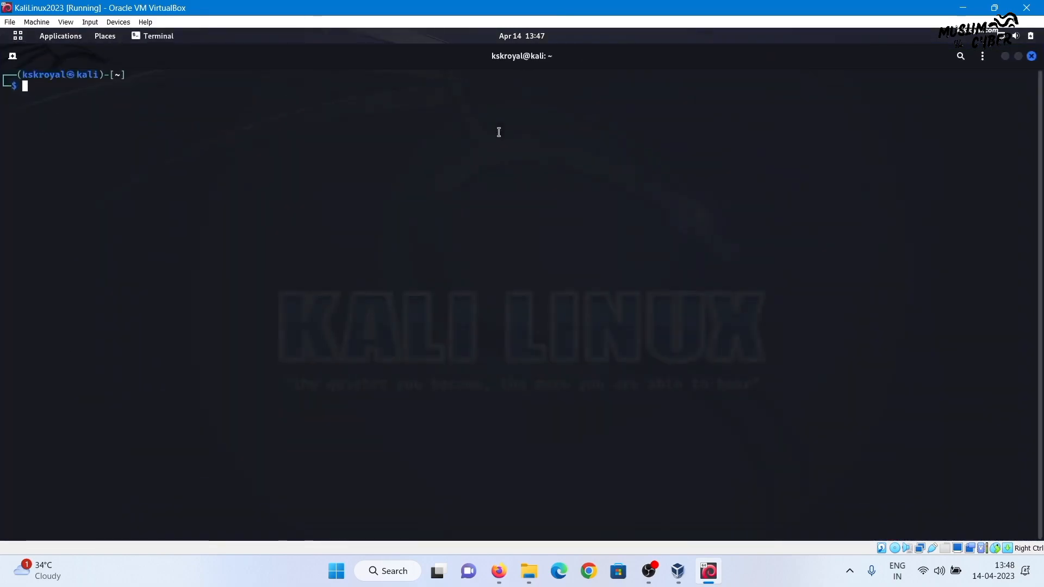
{"action": "type", "text": "ca"}
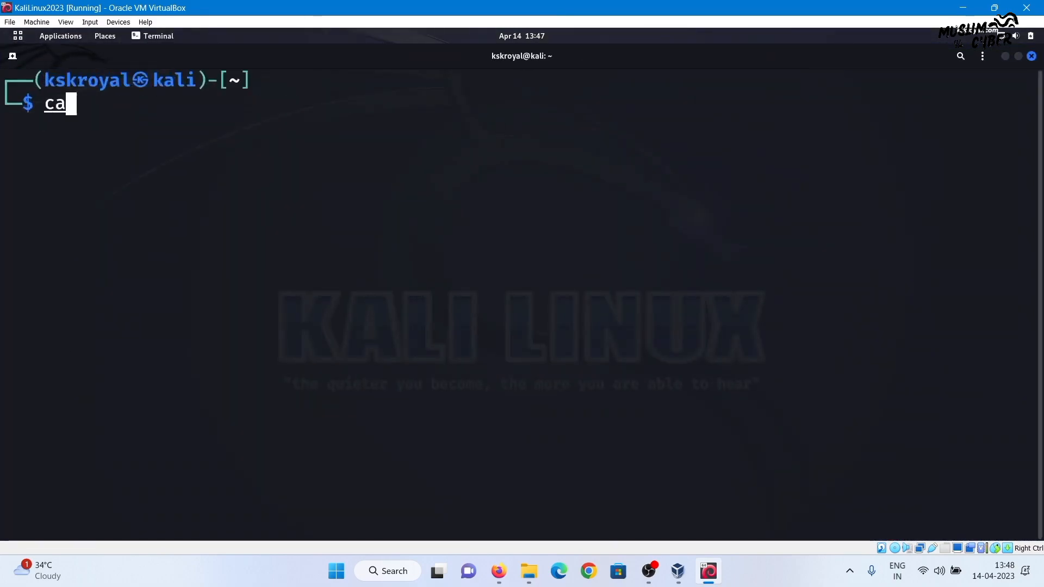
{"action": "type", "text": "t /etc/os-release"}
{"action": "key", "text": "Return"}
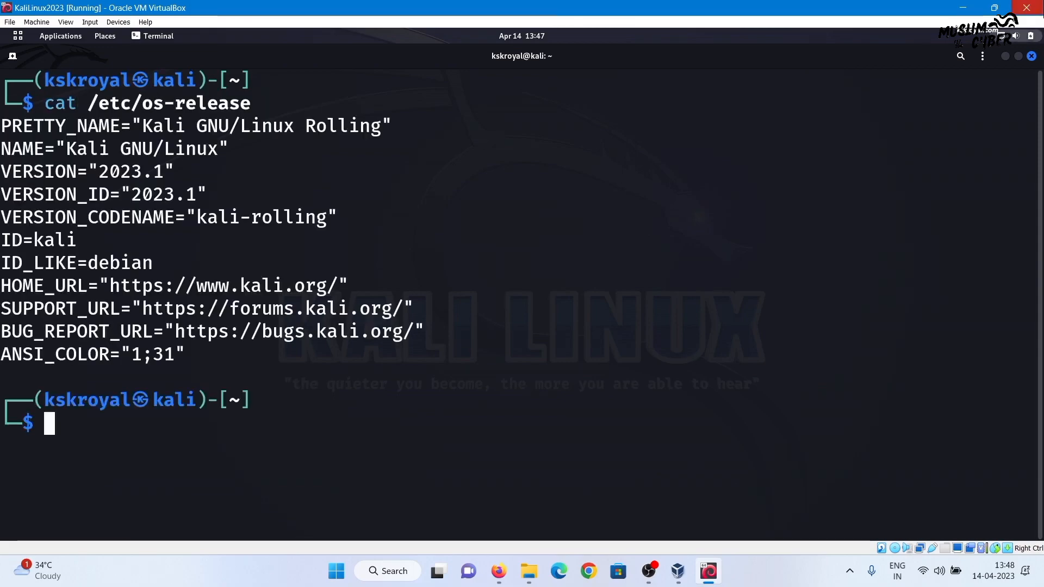
{"action": "left_click", "coordinate": [1004, 58]}
{"action": "left_click", "coordinate": [669, 519]}
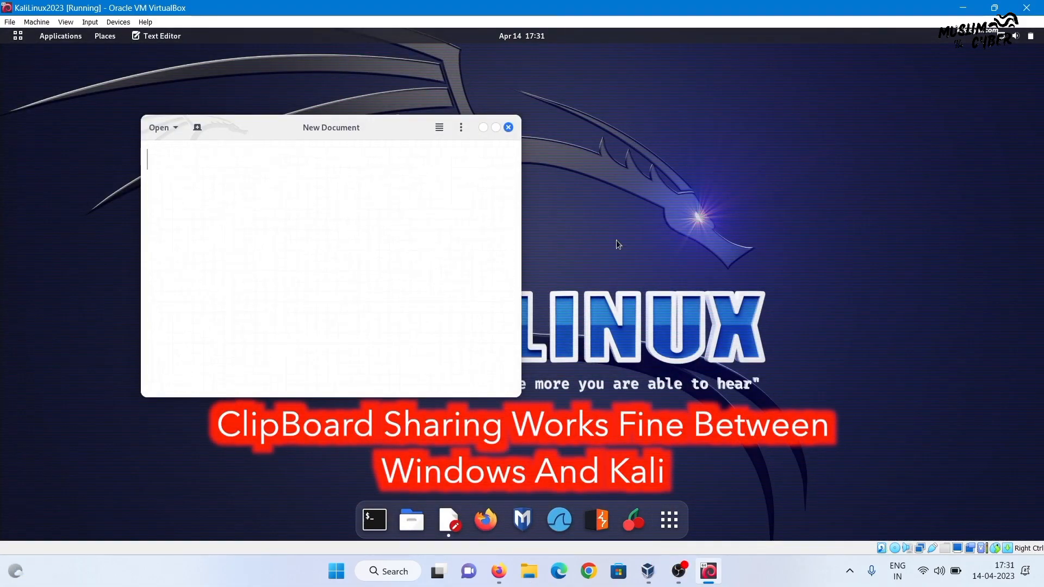
Copy the Kali Docs page address from Firefox on the Windows host
{"action": "left_click", "coordinate": [498, 572]}
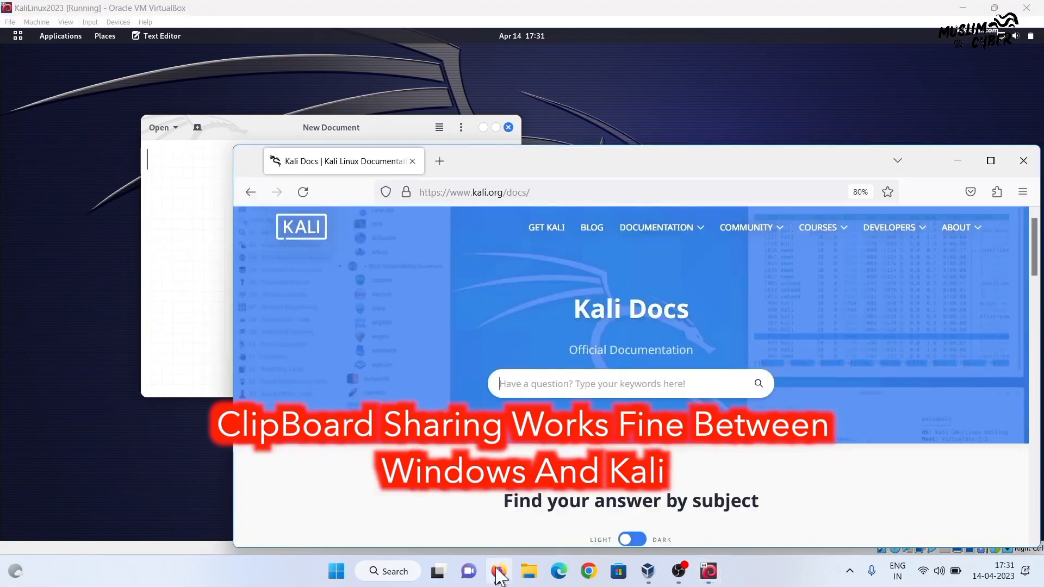
{"action": "left_click_drag", "start_coordinate": [519, 180], "coordinate": [481, 127]}
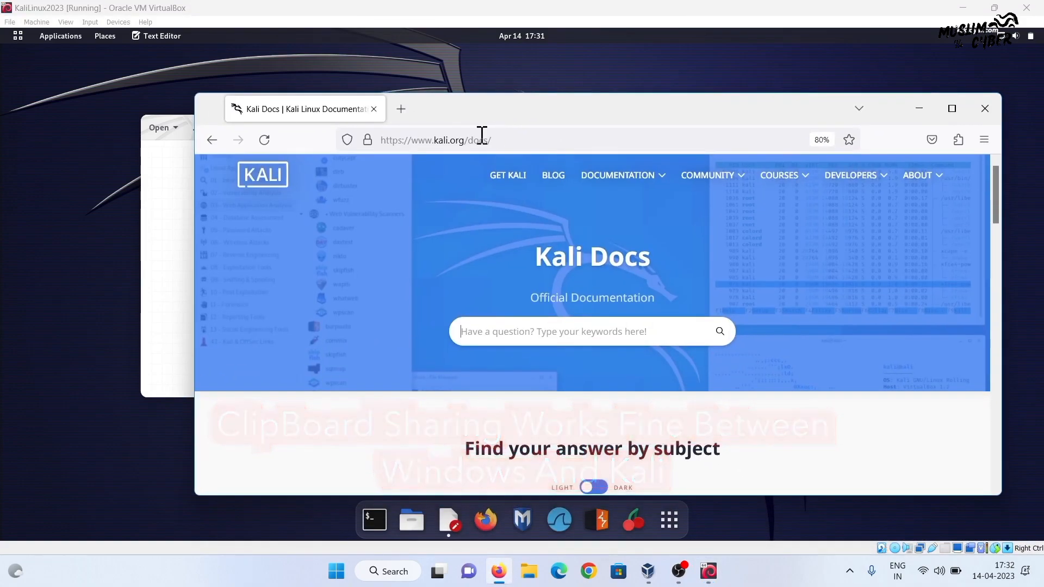
{"action": "left_click", "coordinate": [484, 140]}
{"action": "right_click", "coordinate": [478, 141]}
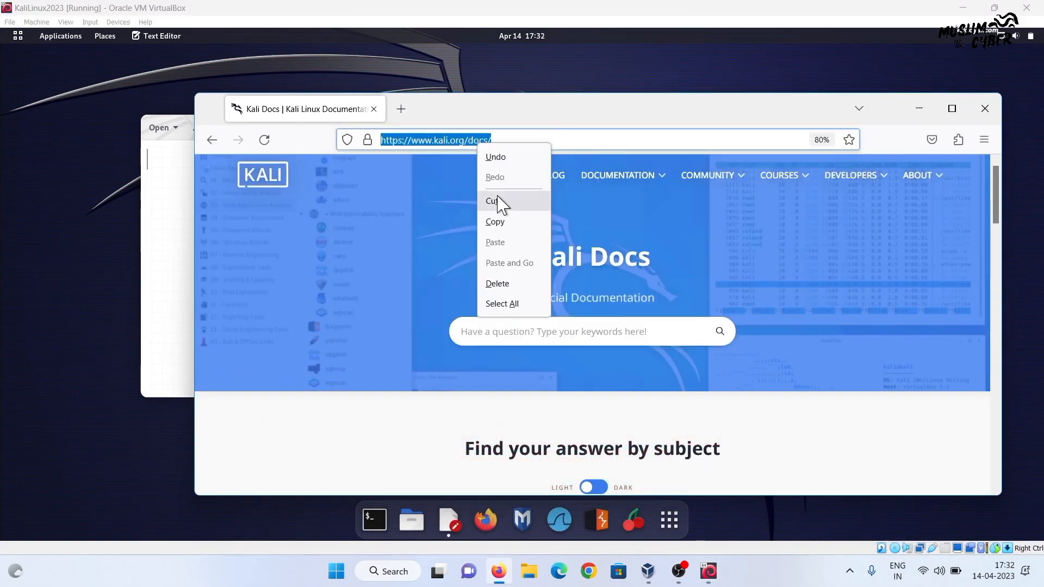
{"action": "left_click", "coordinate": [501, 231]}
Paste the copied Kali Docs address into the new Kali text document
{"action": "left_click", "coordinate": [157, 185]}
{"action": "right_click", "coordinate": [228, 173]}
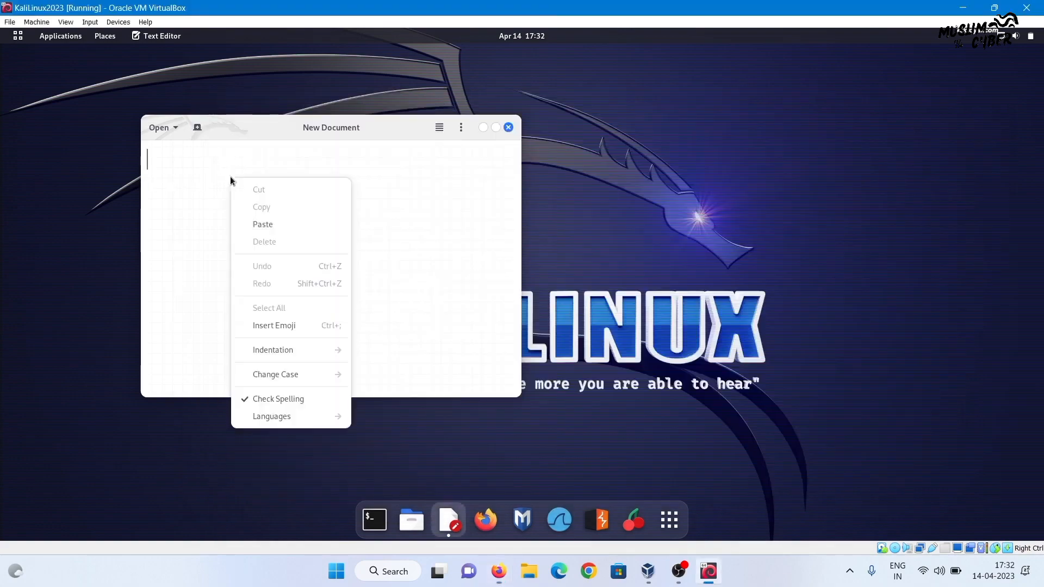
{"action": "left_click", "coordinate": [266, 221]}
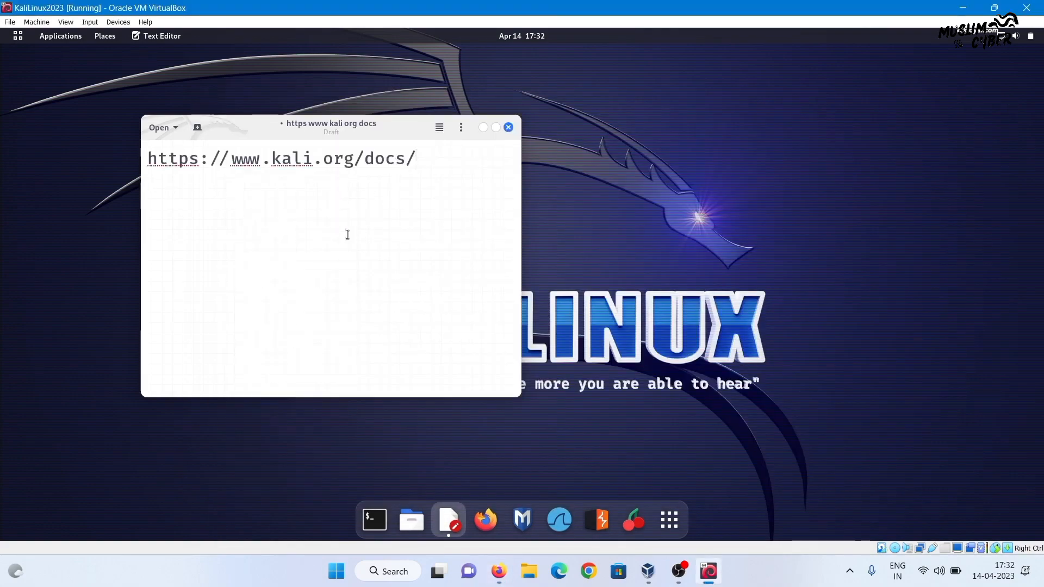
{"action": "key", "text": "ctrl+a"}
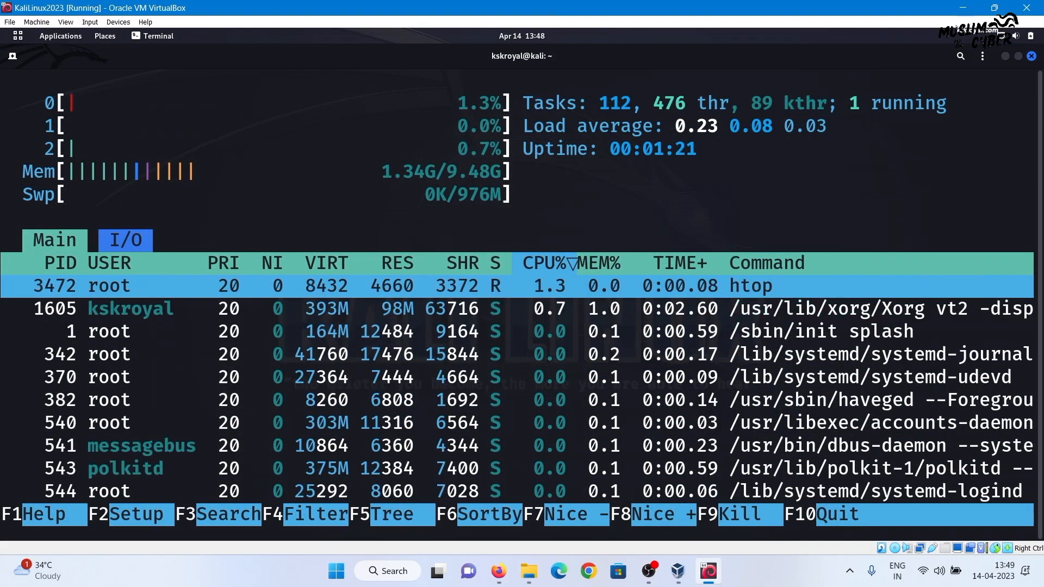
Quit htop, close the terminal, and begin powering off the VM
{"action": "key", "text": "q"}
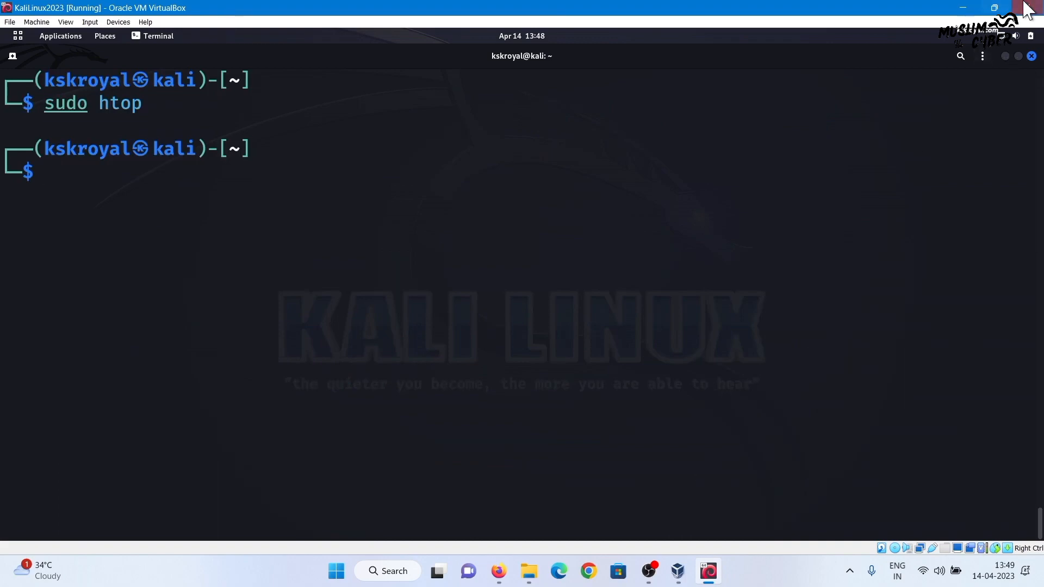
{"action": "left_click", "coordinate": [1031, 56]}
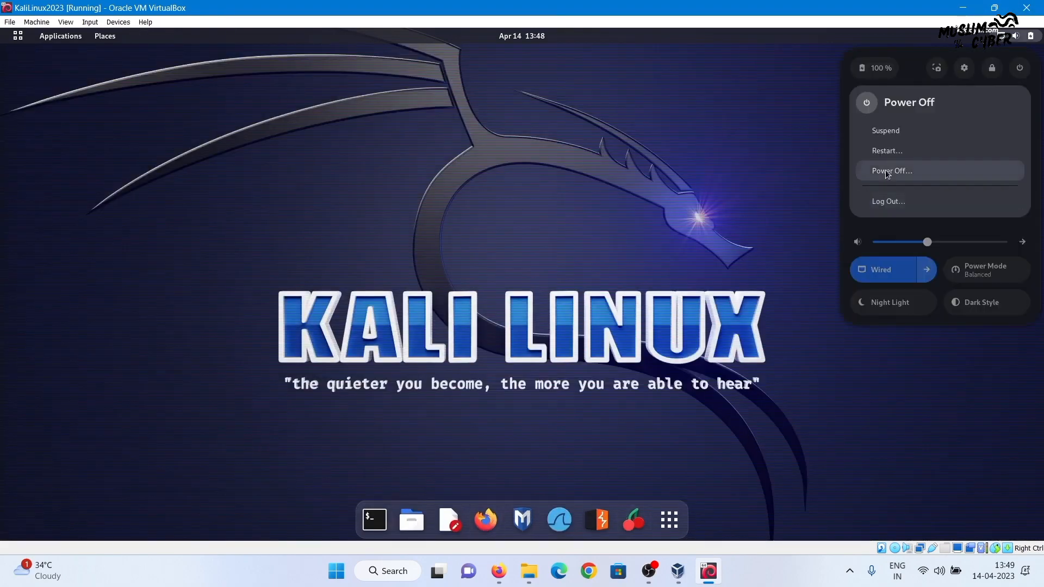
{"action": "left_click", "coordinate": [886, 172]}
Confirm Power Off, then cancel removing KaliLinux2023 in VirtualBox Manager to keep it listed
{"action": "left_click", "coordinate": [593, 325]}
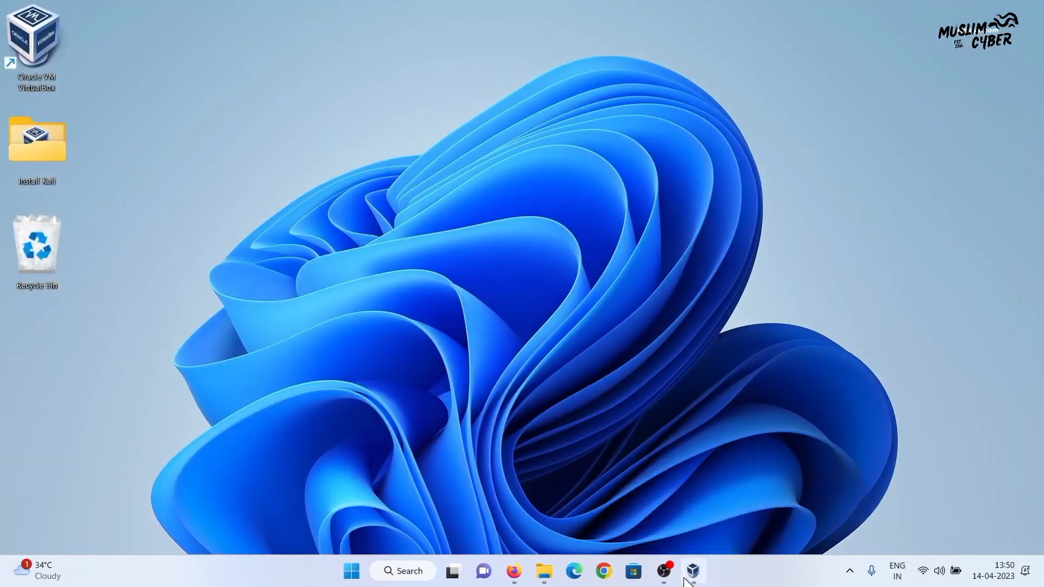
{"action": "left_click", "coordinate": [686, 578]}
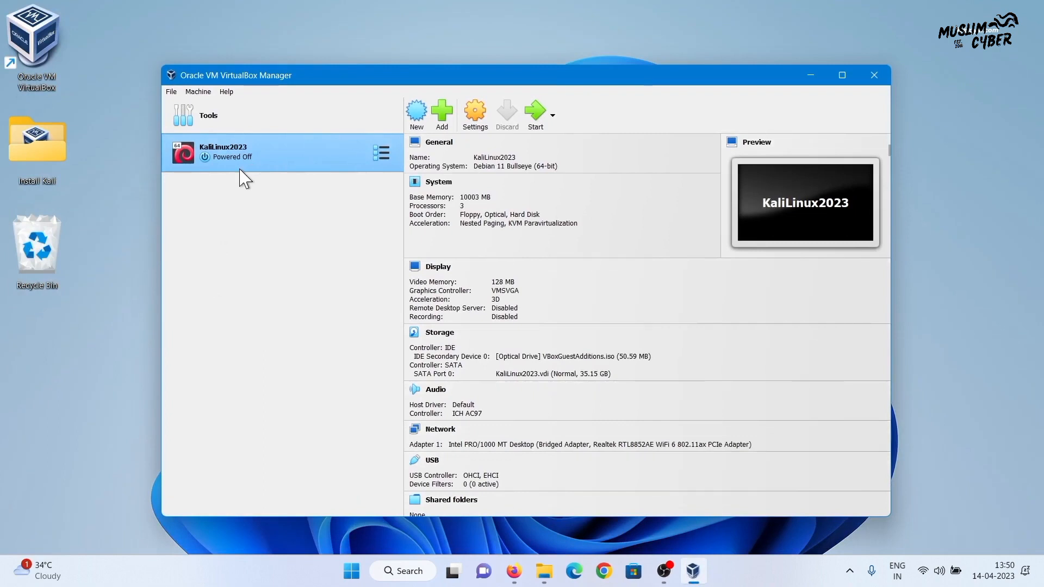
{"action": "right_click", "coordinate": [287, 150]}
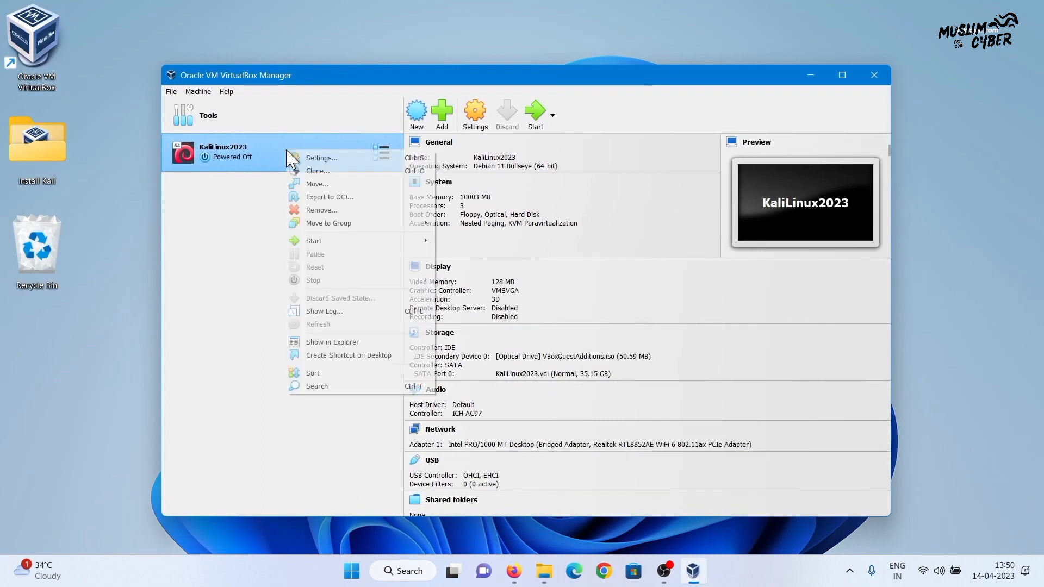
{"action": "left_click", "coordinate": [331, 212]}
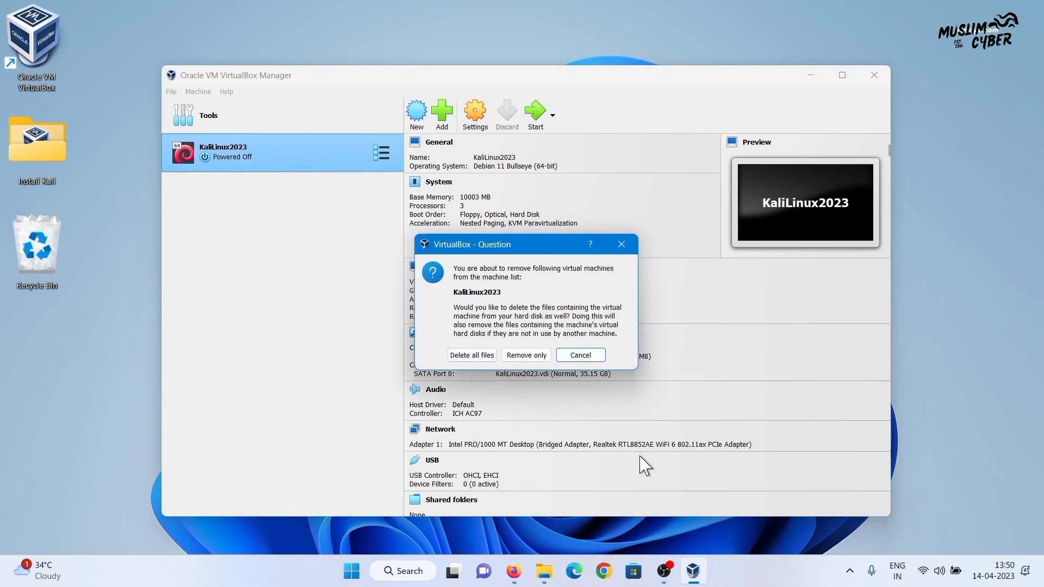
{"action": "left_click", "coordinate": [581, 355]}
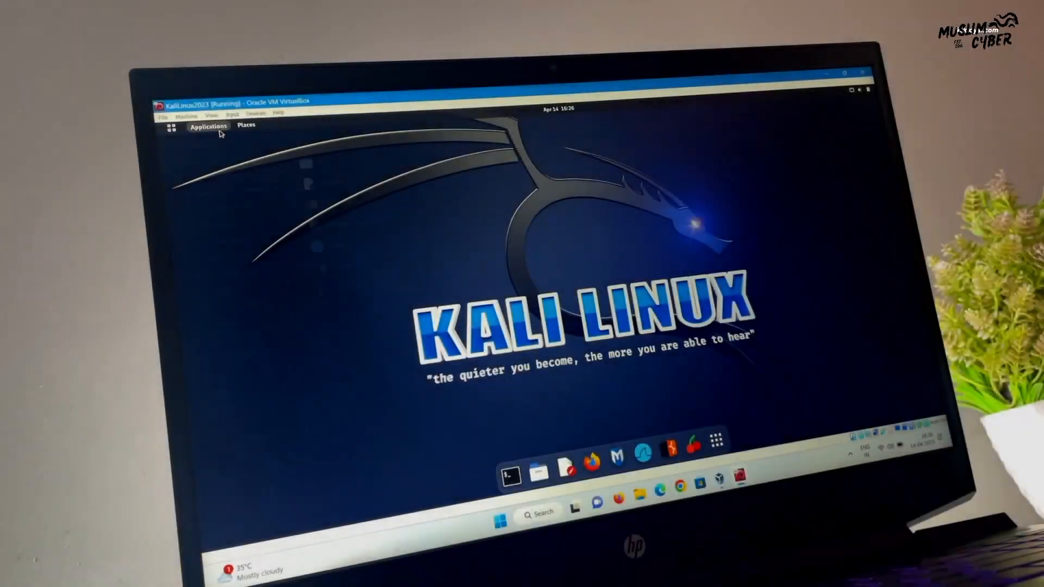
{"action": "left_click", "coordinate": [214, 129]}
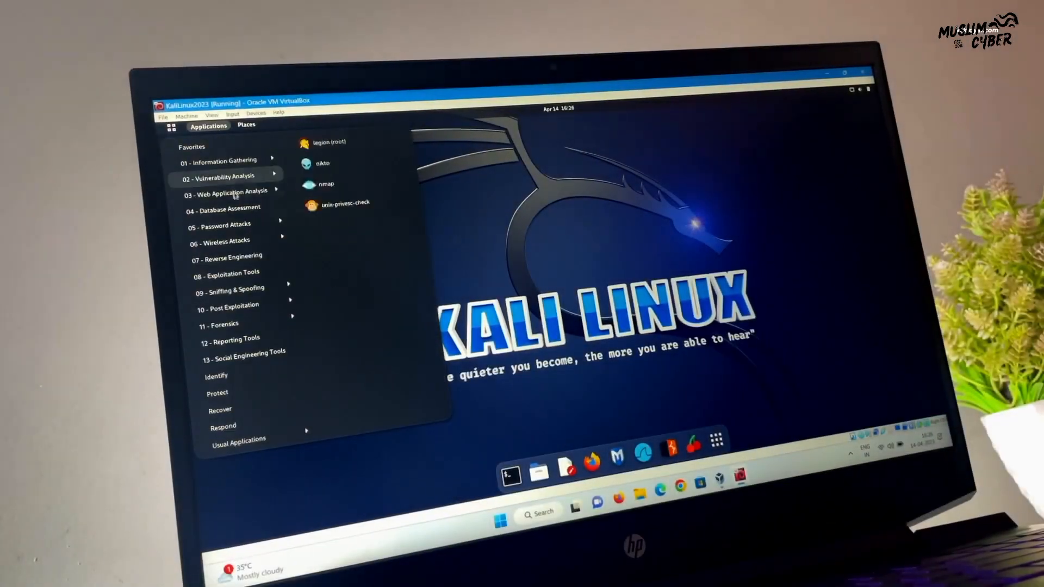
{"action": "mouse_move", "coordinate": [248, 246]}
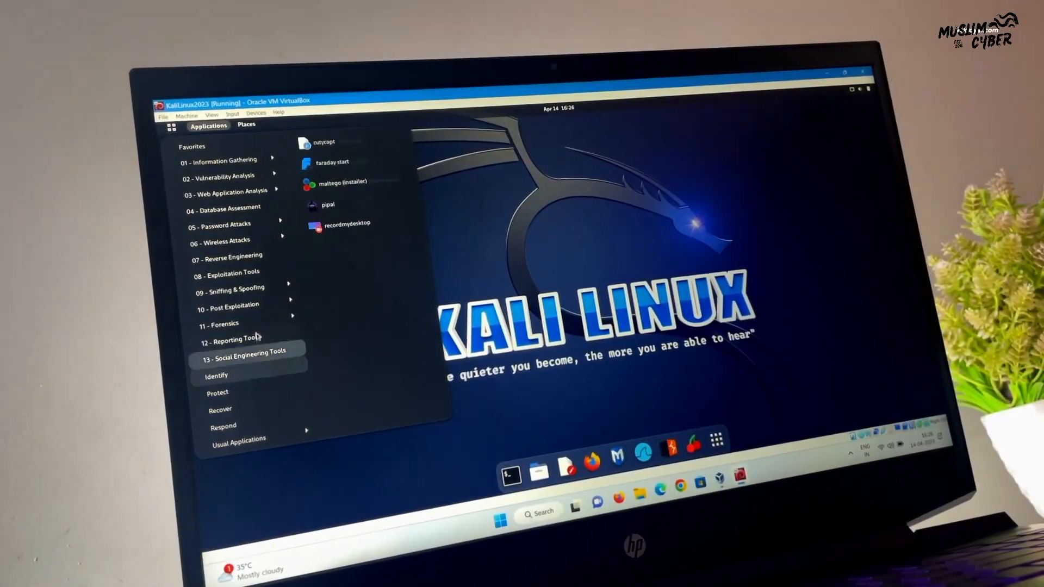
{"action": "mouse_move", "coordinate": [244, 190]}
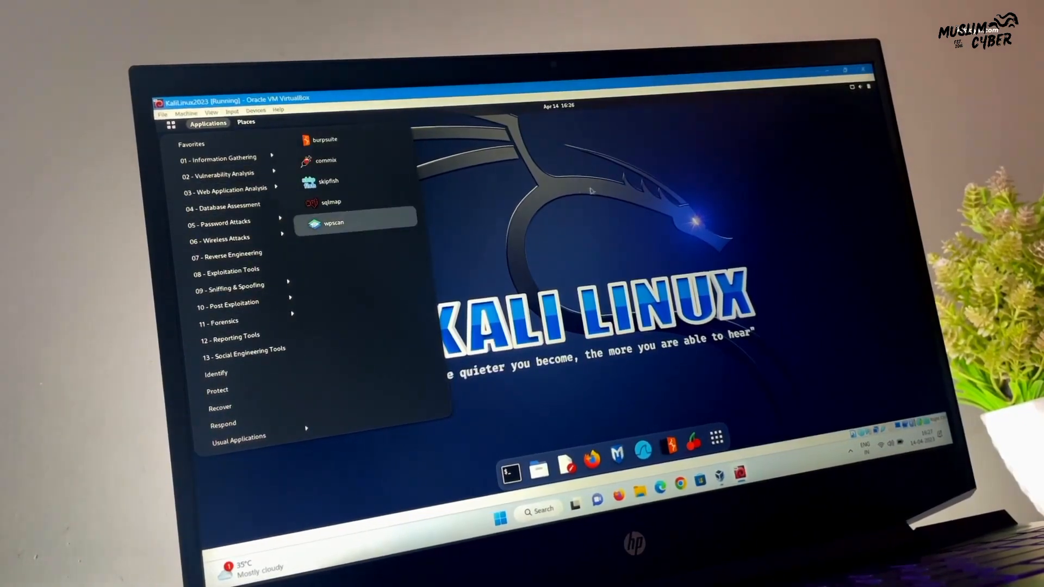